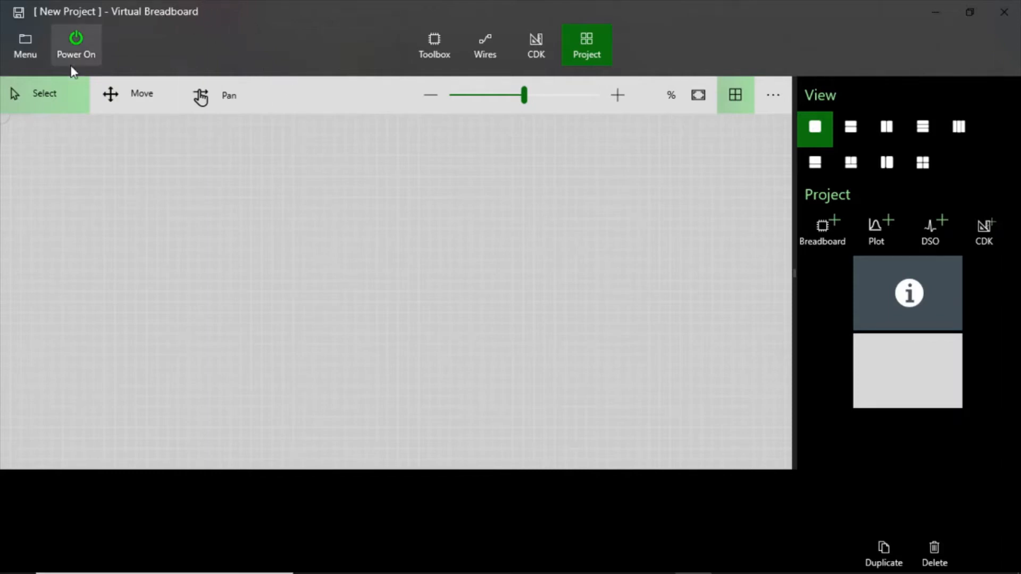
# - Save the new project as EX1.vbb in the Fundamental folder, replacing the existing file
pyautogui.click(31, 51)
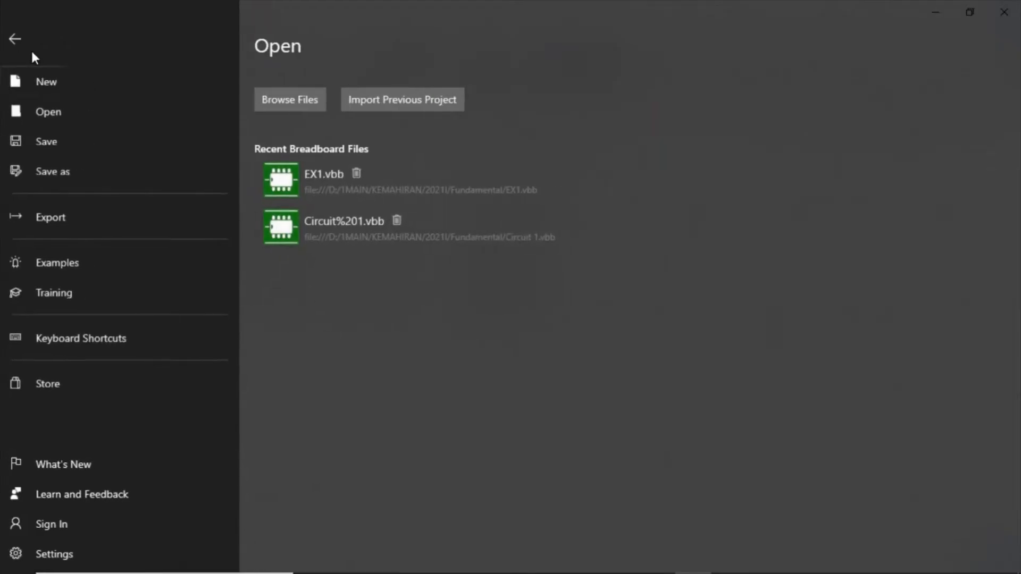
pyautogui.click(98, 168)
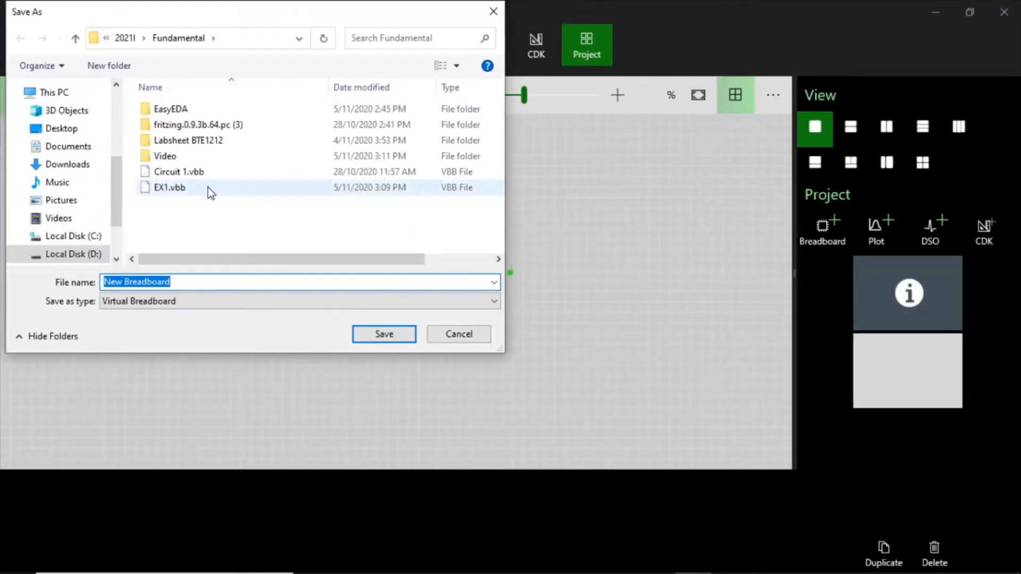
pyautogui.click(208, 187)
pyautogui.click(371, 337)
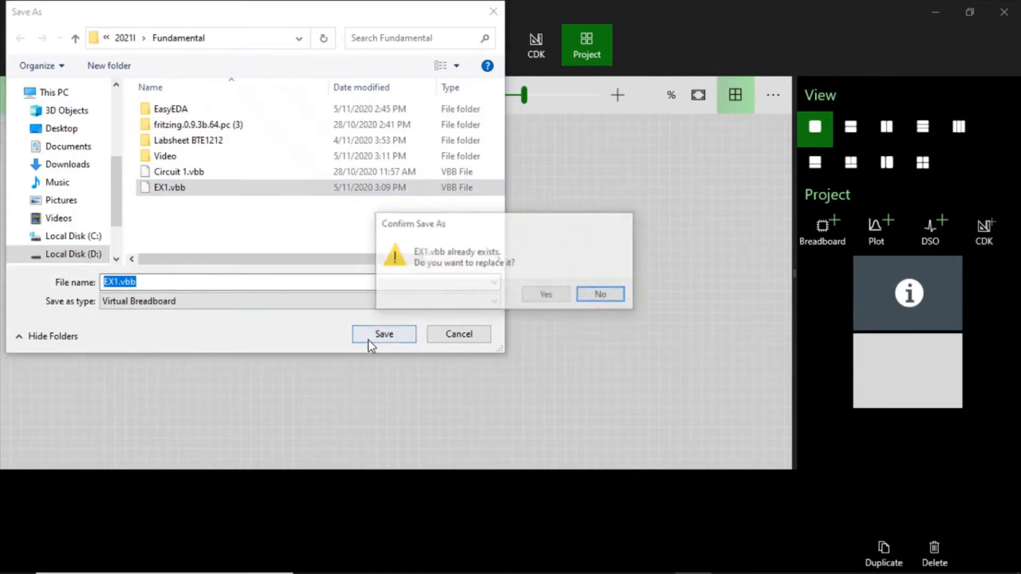
pyautogui.click(552, 297)
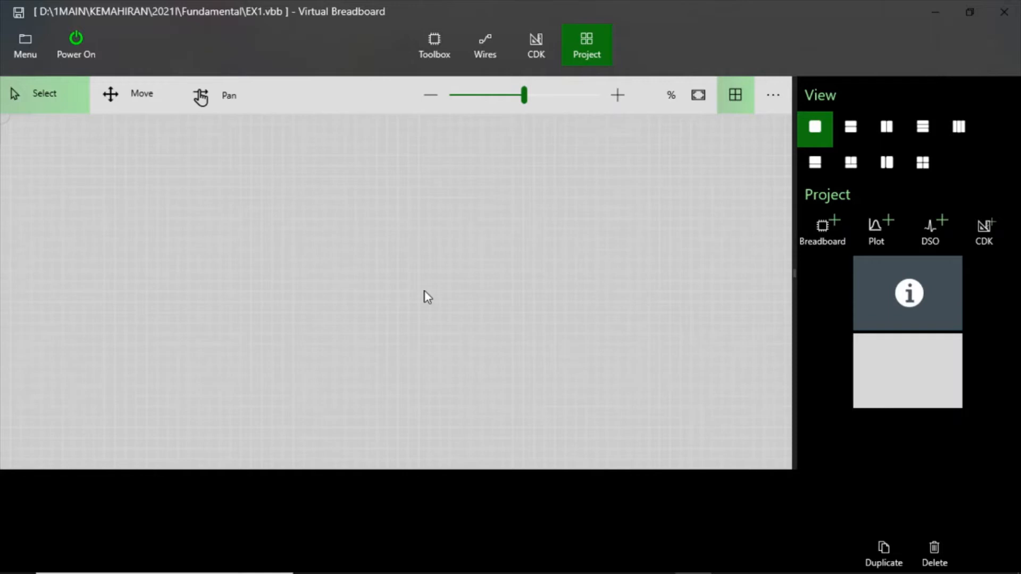
# - Add a Breadboard component from the breadboards and layout templates category to the empty canvas
pyautogui.click(429, 45)
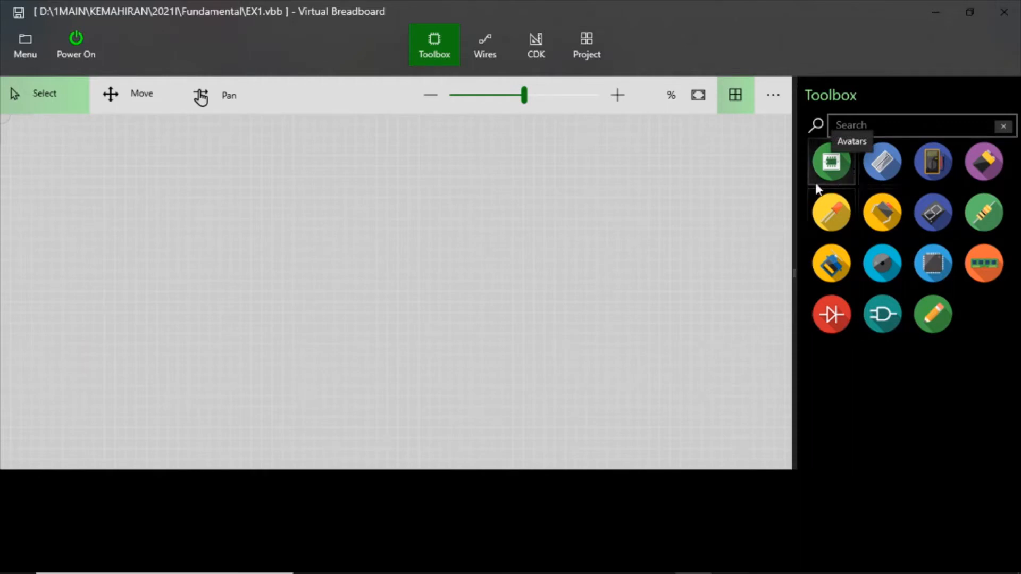
pyautogui.click(884, 166)
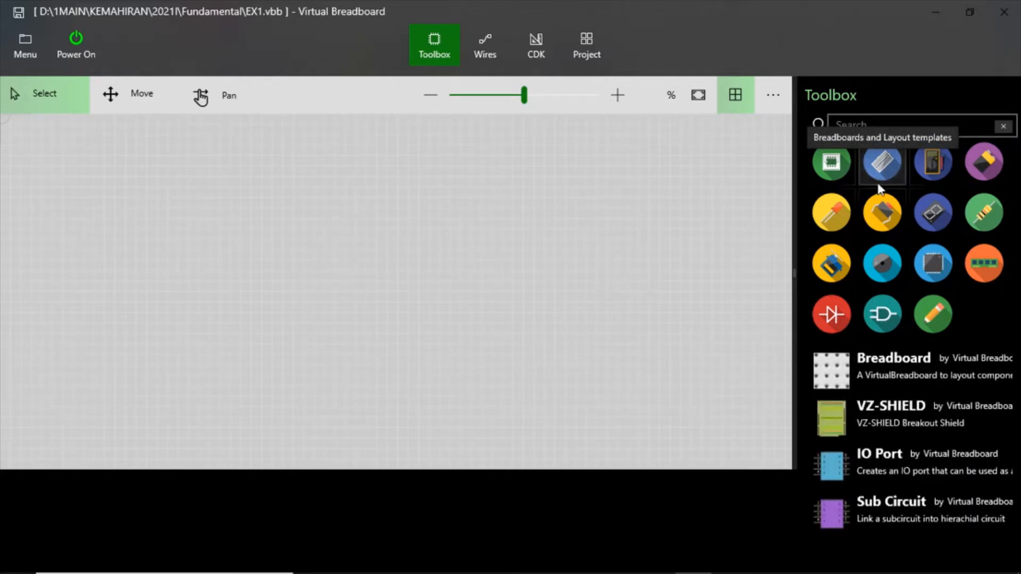
pyautogui.click(869, 383)
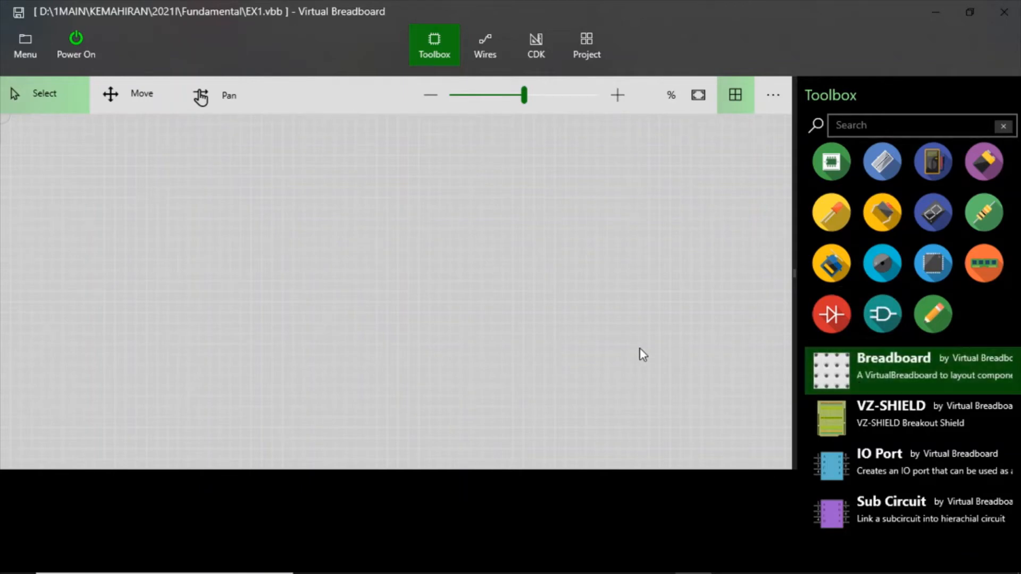
pyautogui.click(824, 379)
pyautogui.moveTo(852, 374); pyautogui.dragTo(50, 167)
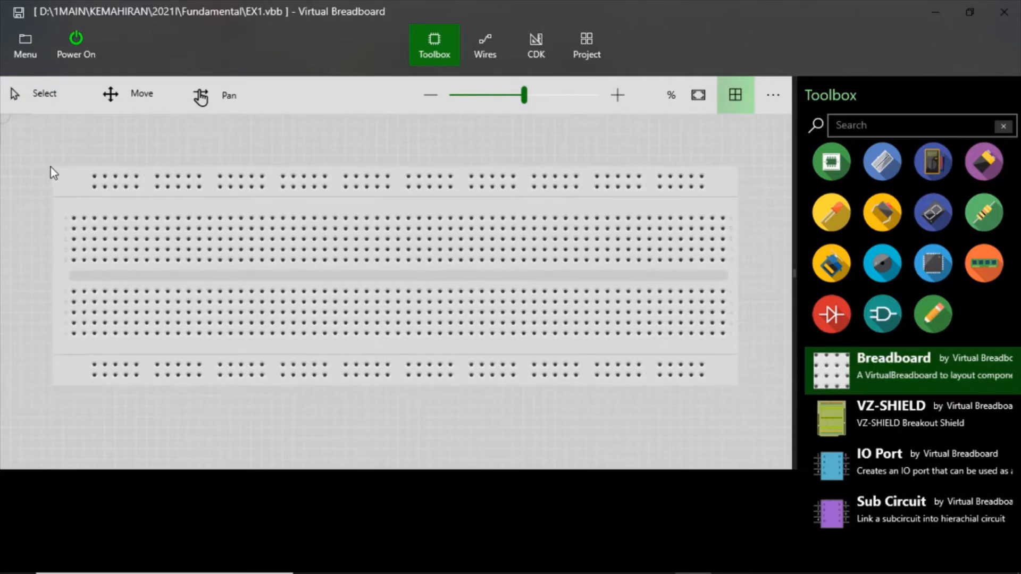
pyautogui.click(184, 137)
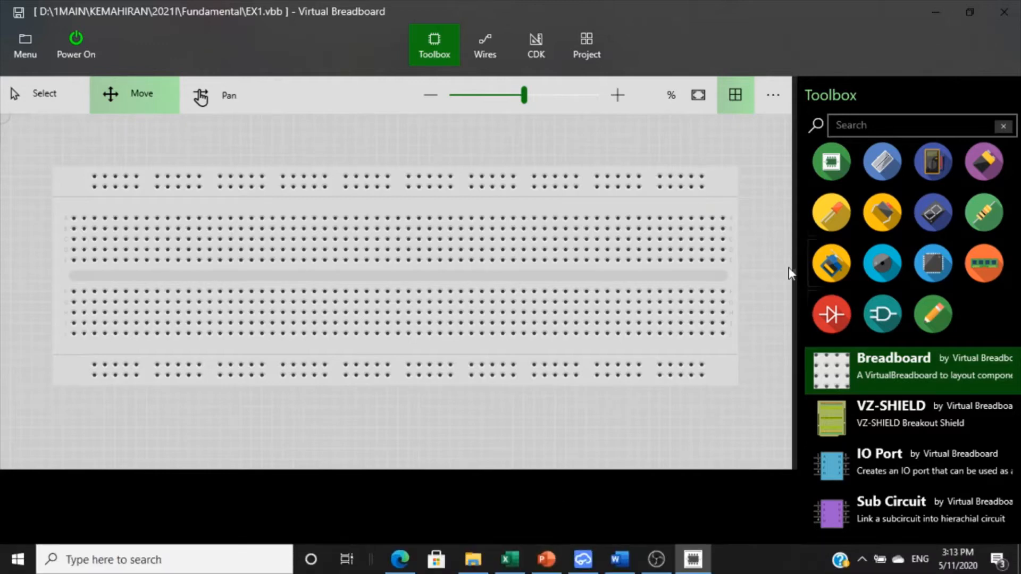
# - Resize the Virtual Breadboard window to half the screen, widen its canvas, and show the Word document for Lab 01 beside it
pyautogui.click(969, 12)
pyautogui.moveTo(492, 84); pyautogui.dragTo(1, 1)
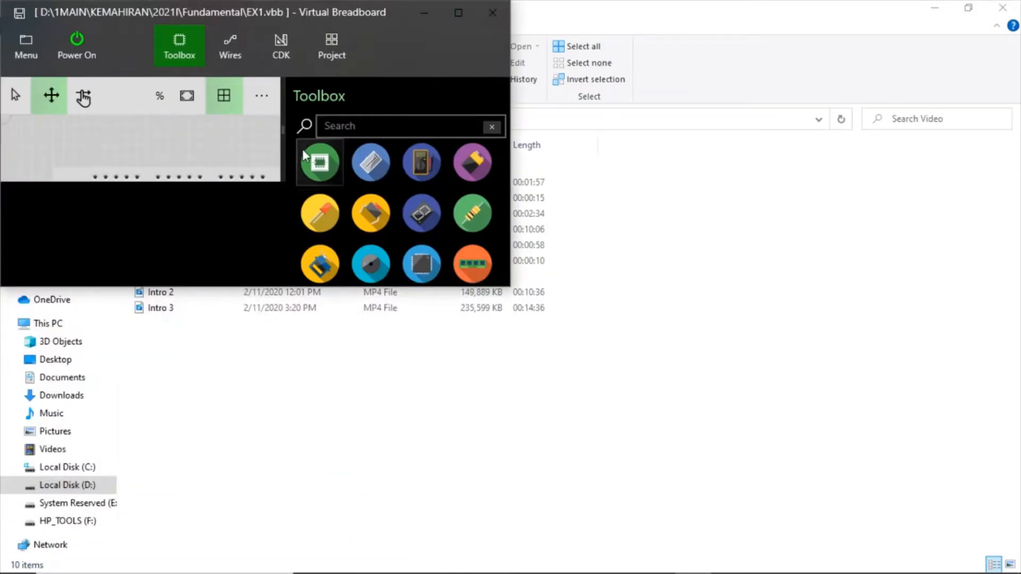
pyautogui.moveTo(241, 286); pyautogui.dragTo(277, 555)
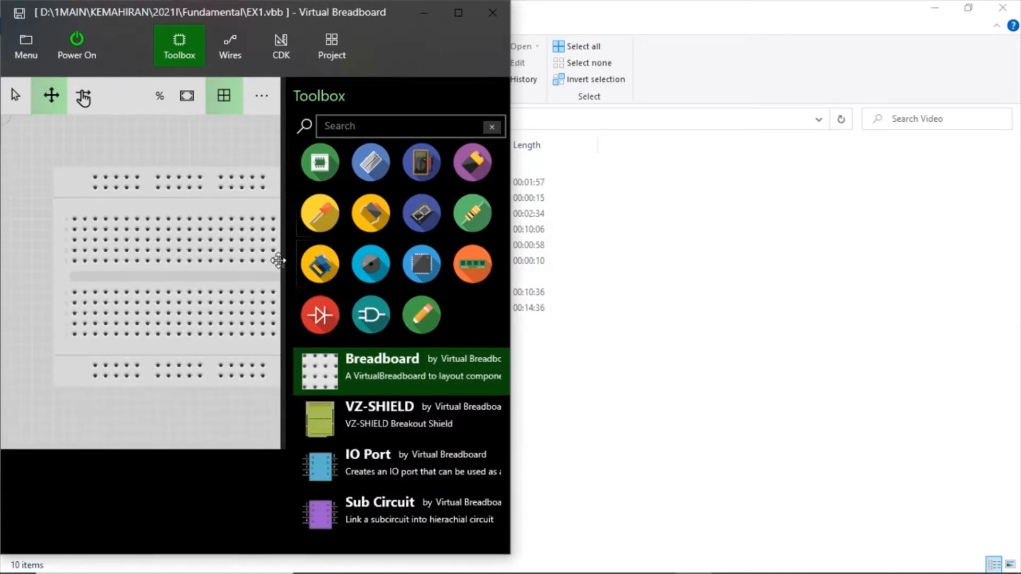
pyautogui.moveTo(282, 261); pyautogui.dragTo(467, 282)
pyautogui.moveTo(585, 563)
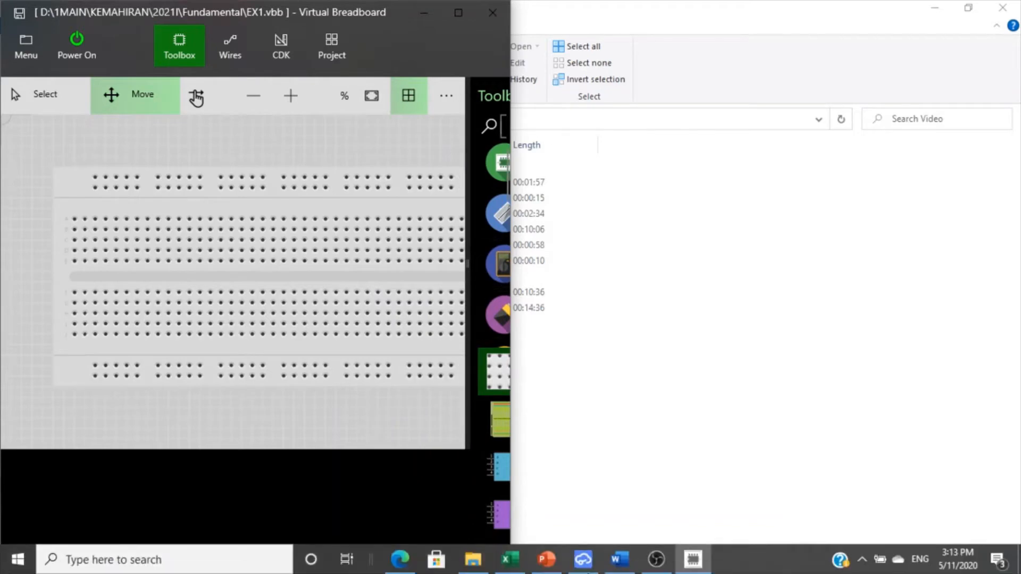
pyautogui.click(616, 559)
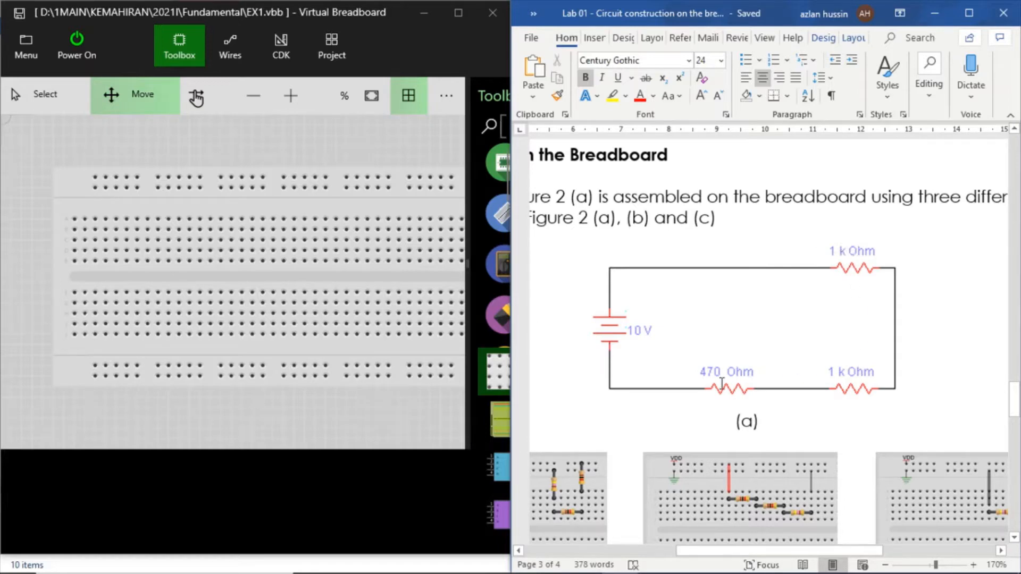
# - Place a VDD power symbol on the first hole of the breadboard's uppermost power rail
pyautogui.click(375, 171)
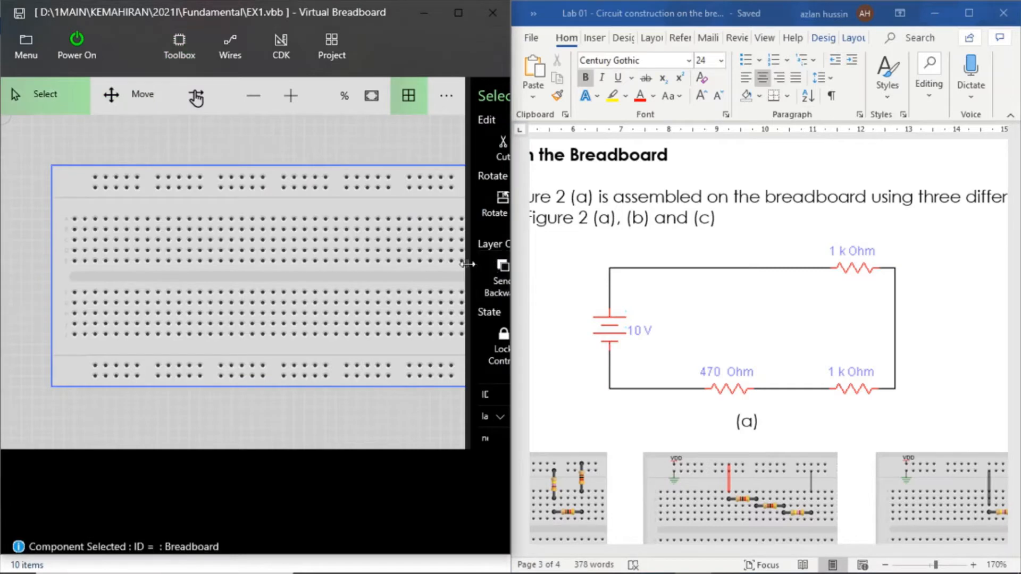
pyautogui.moveTo(463, 263); pyautogui.dragTo(387, 267)
pyautogui.click(183, 57)
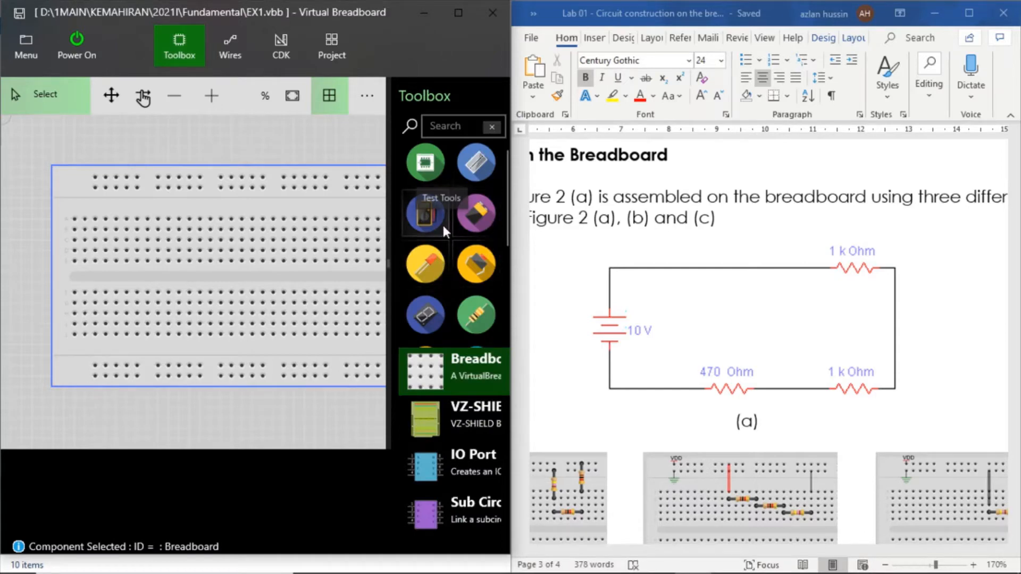
pyautogui.click(476, 219)
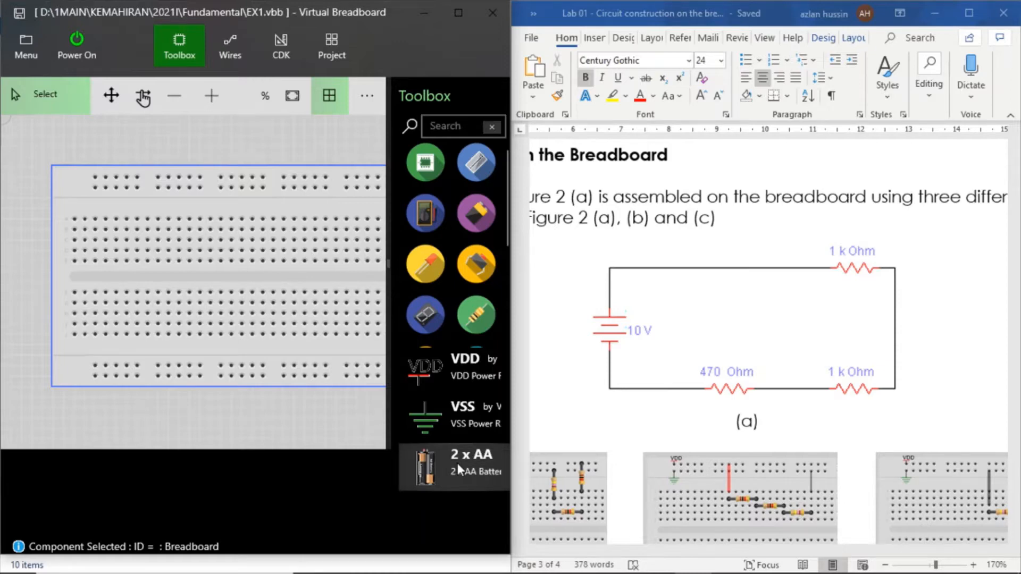
pyautogui.click(442, 377)
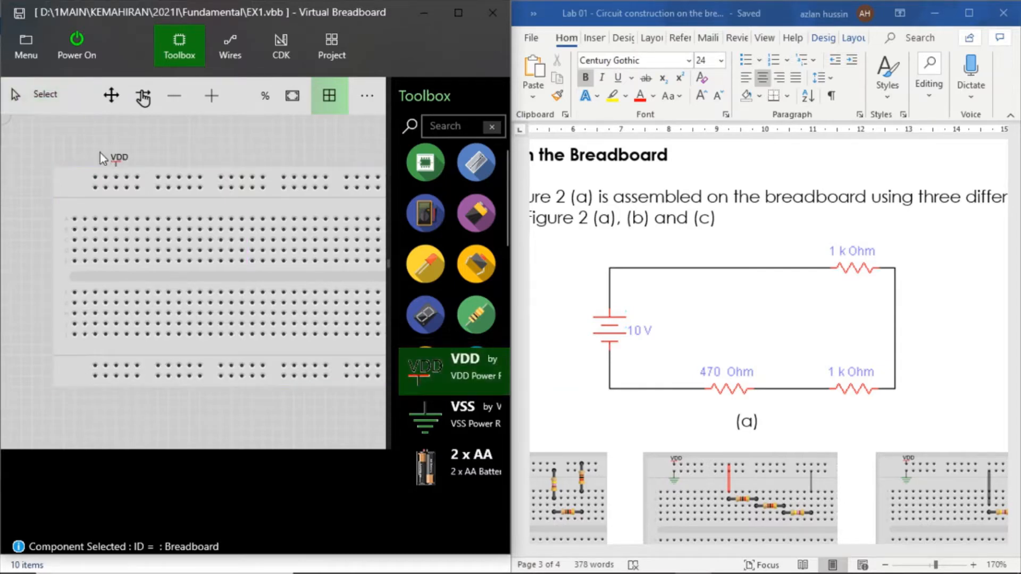
pyautogui.moveTo(100, 152); pyautogui.dragTo(83, 159)
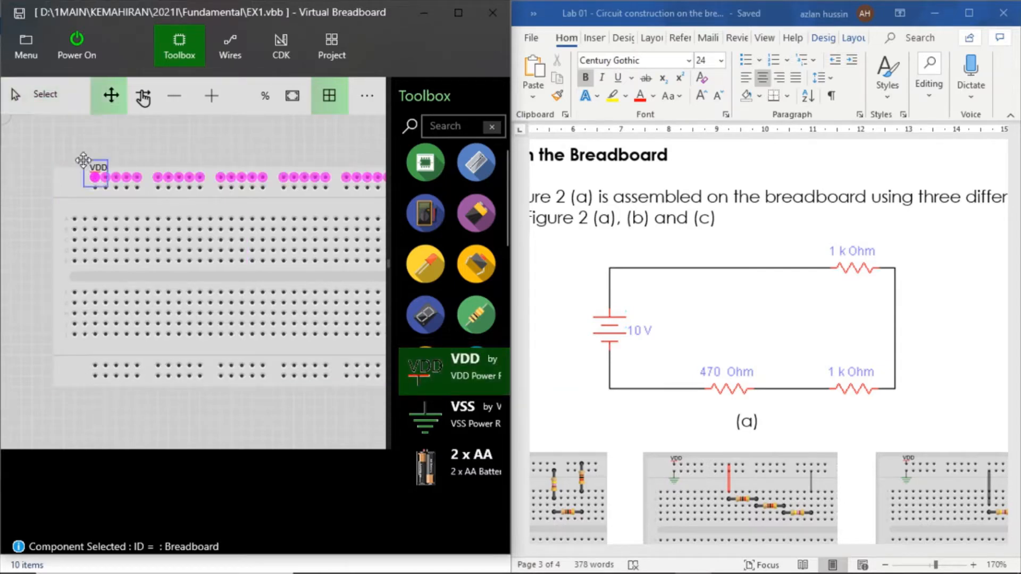
pyautogui.click(141, 161)
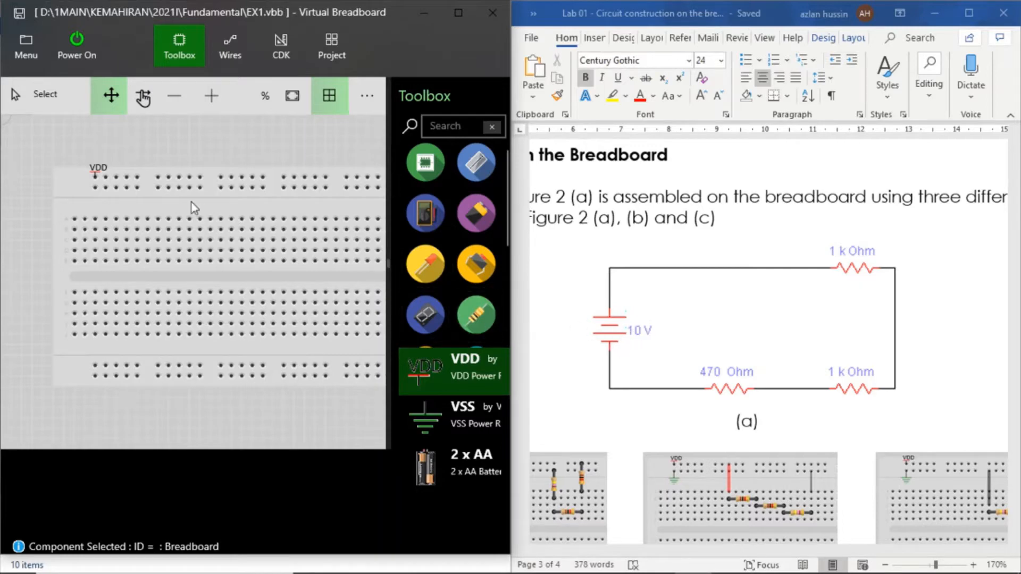
# - Place a VSS ground symbol on the first hole of the second power rail, directly below VDD
pyautogui.click(427, 423)
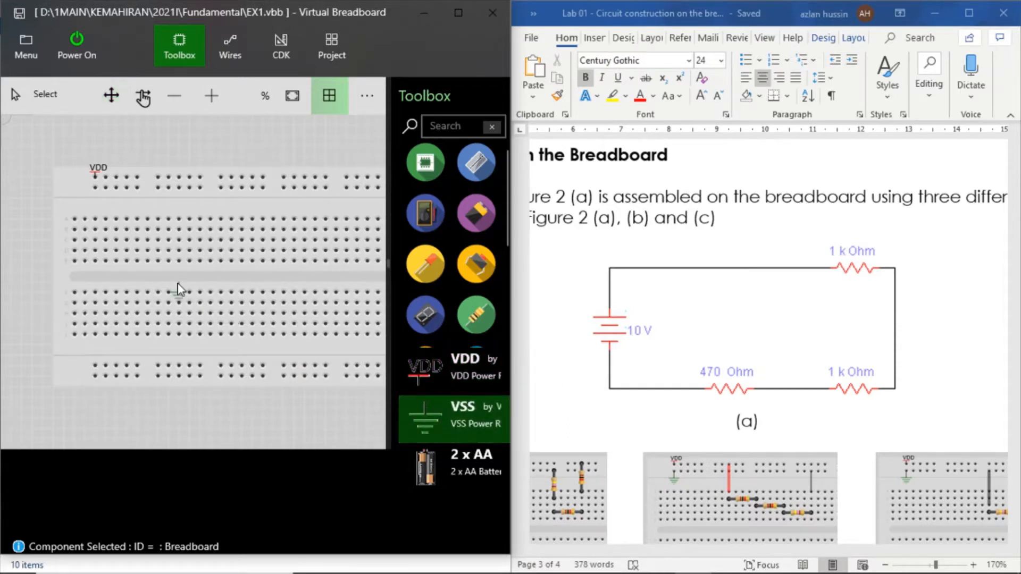
pyautogui.click(94, 201)
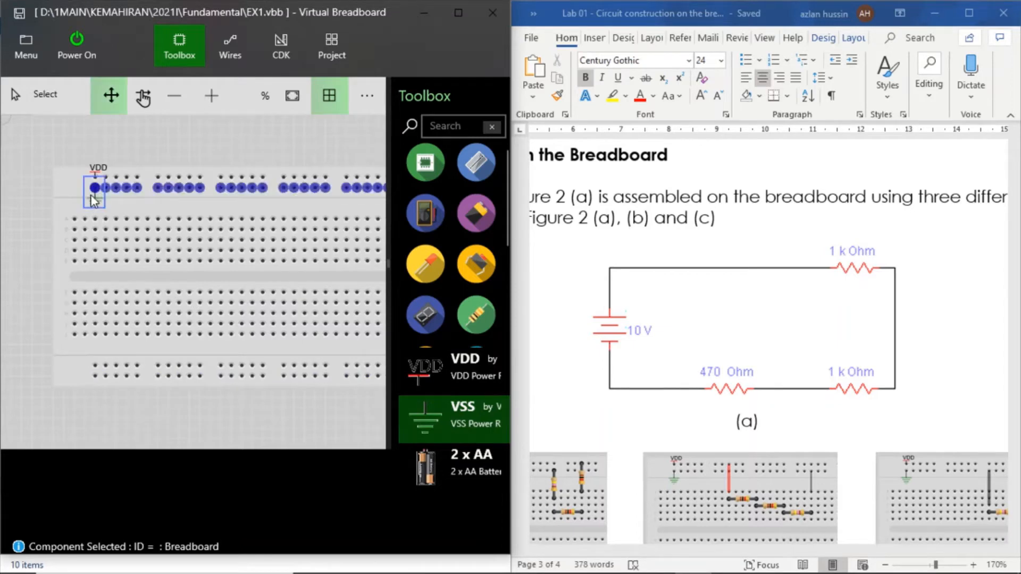
pyautogui.click(208, 177)
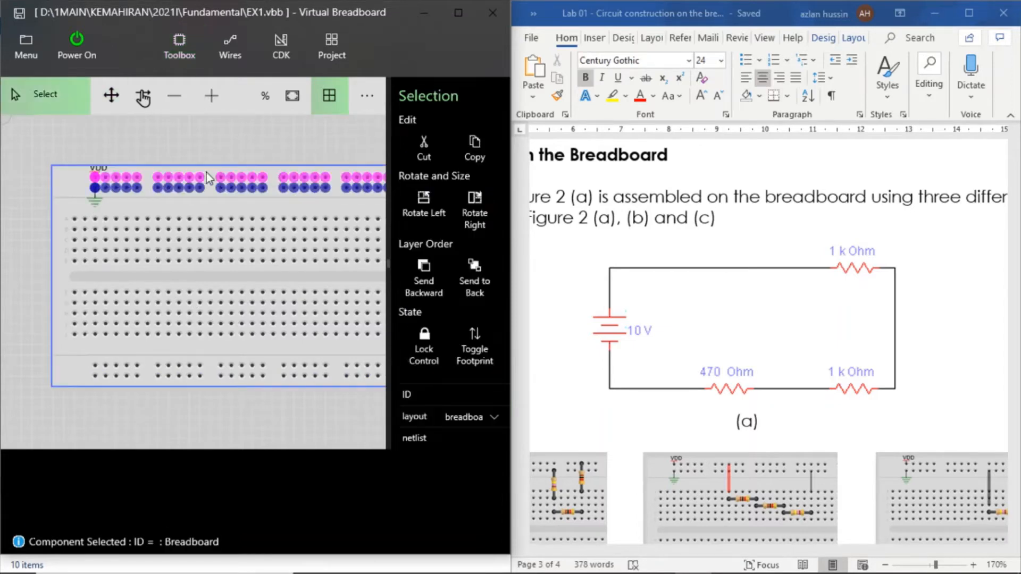
# - Select the breadboard to highlight which upper rail holes are connected to VDD and VSS
pyautogui.doubleClick(276, 206)
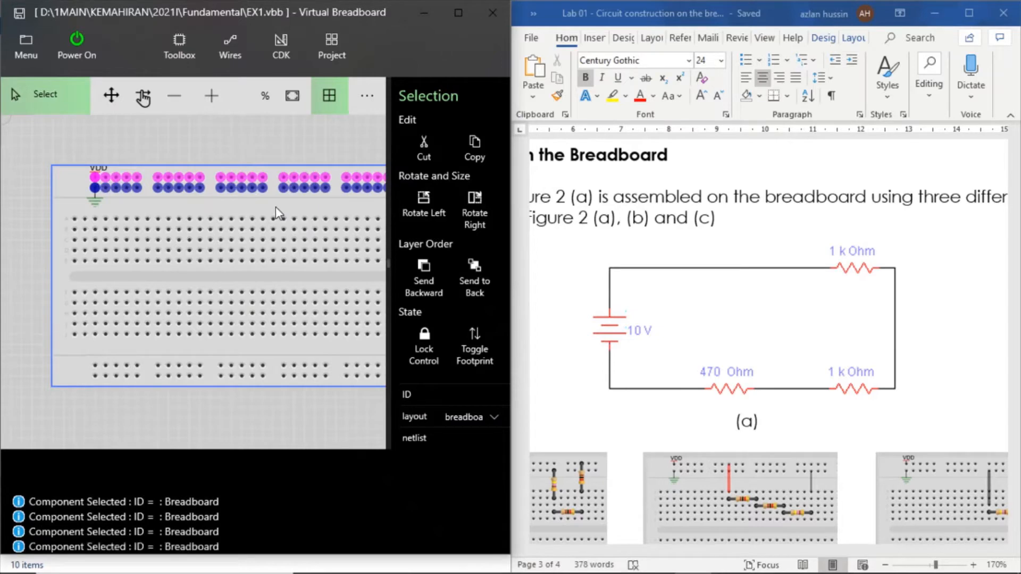
pyautogui.click(82, 198)
pyautogui.click(158, 154)
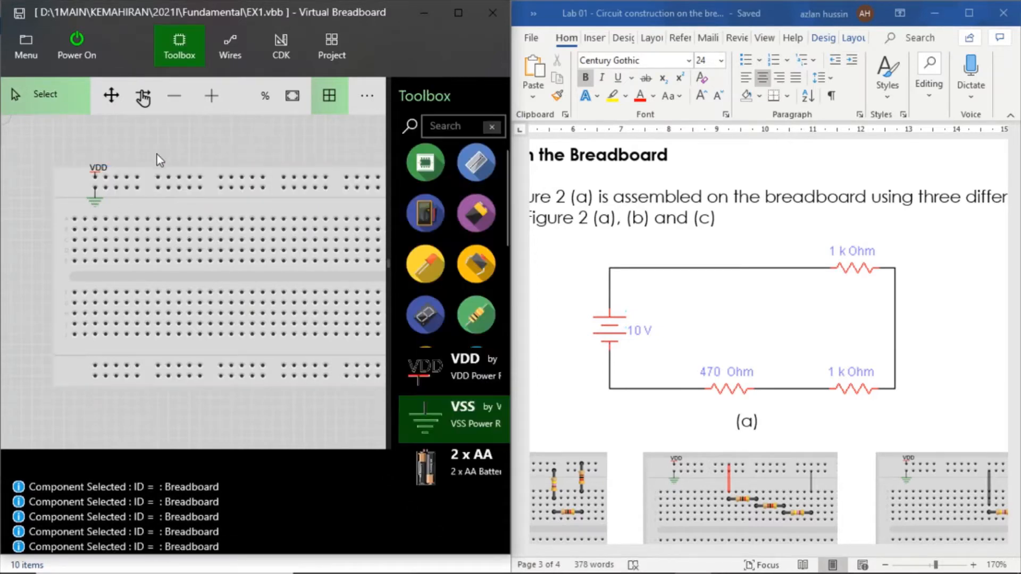
pyautogui.click(136, 181)
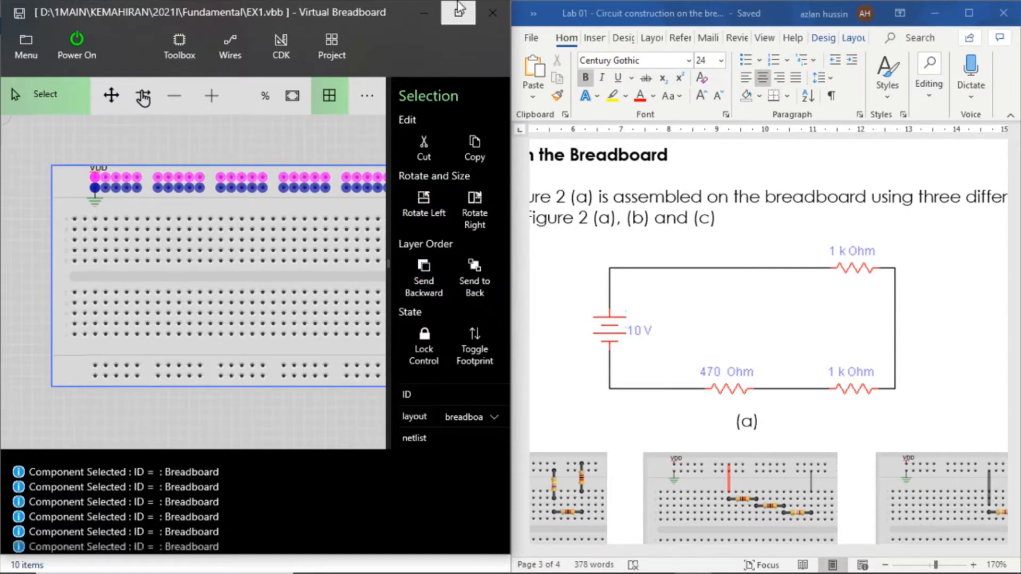
# - Maximize the Virtual Breadboard window and examine how far the VDD and VSS connections extend along the upper rails
pyautogui.click(458, 14)
pyautogui.click(458, 14)
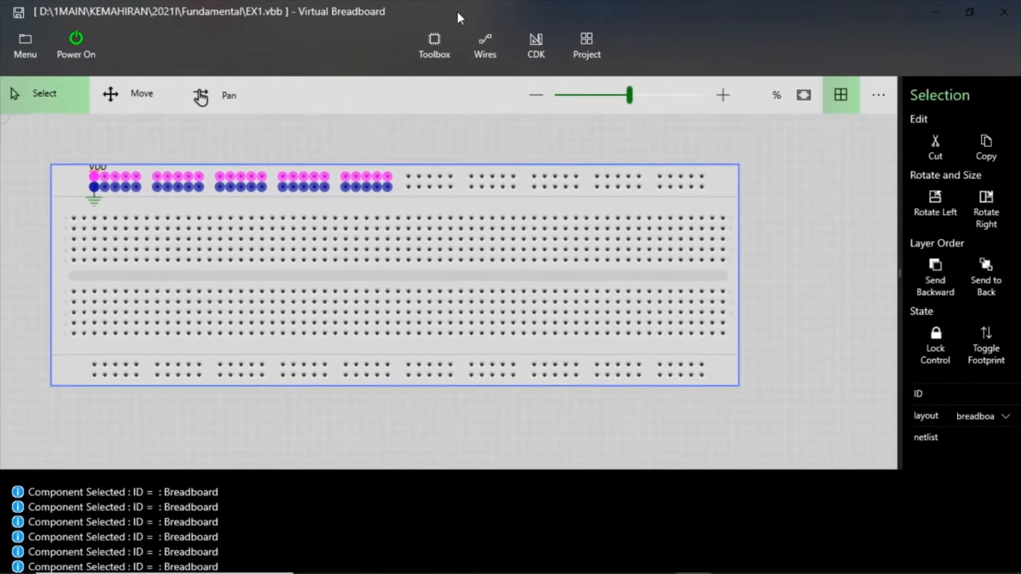
pyautogui.click(309, 152)
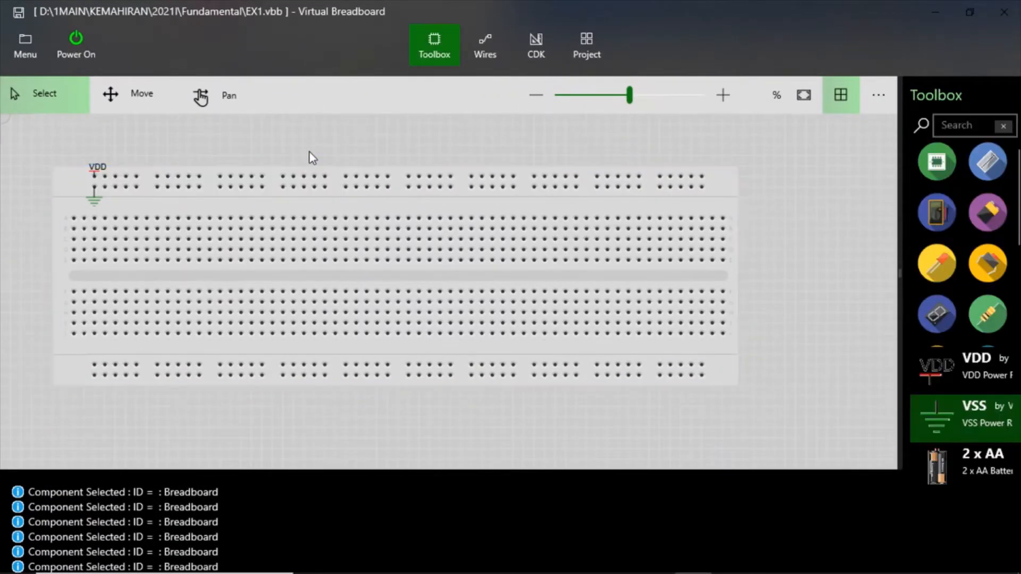
pyautogui.click(140, 184)
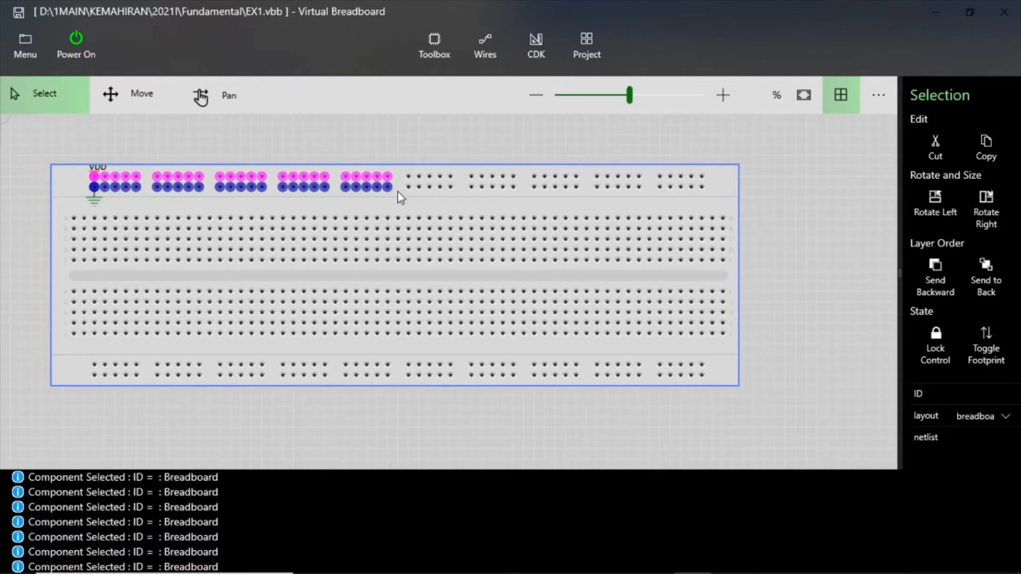
pyautogui.click(409, 162)
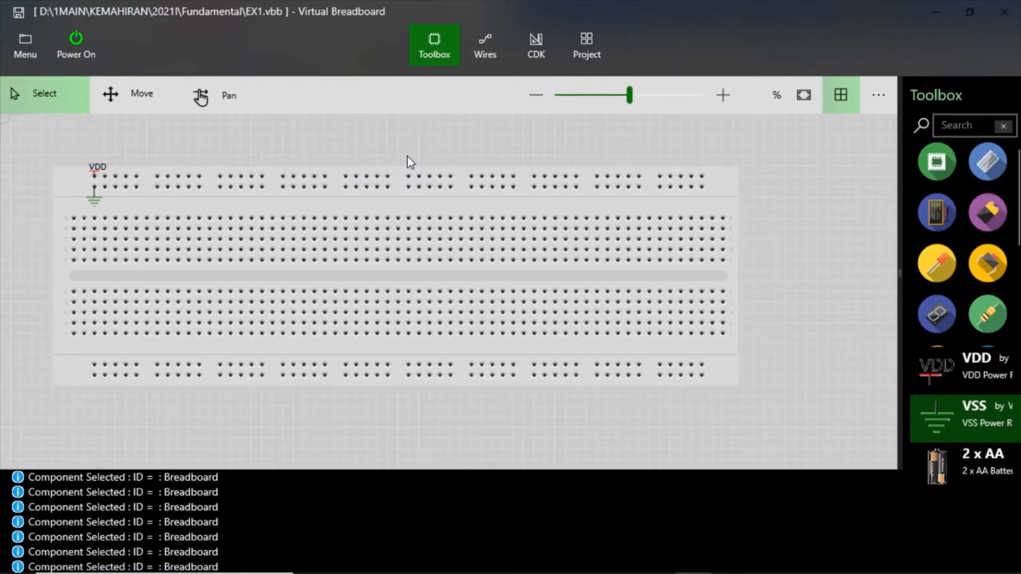
pyautogui.click(106, 178)
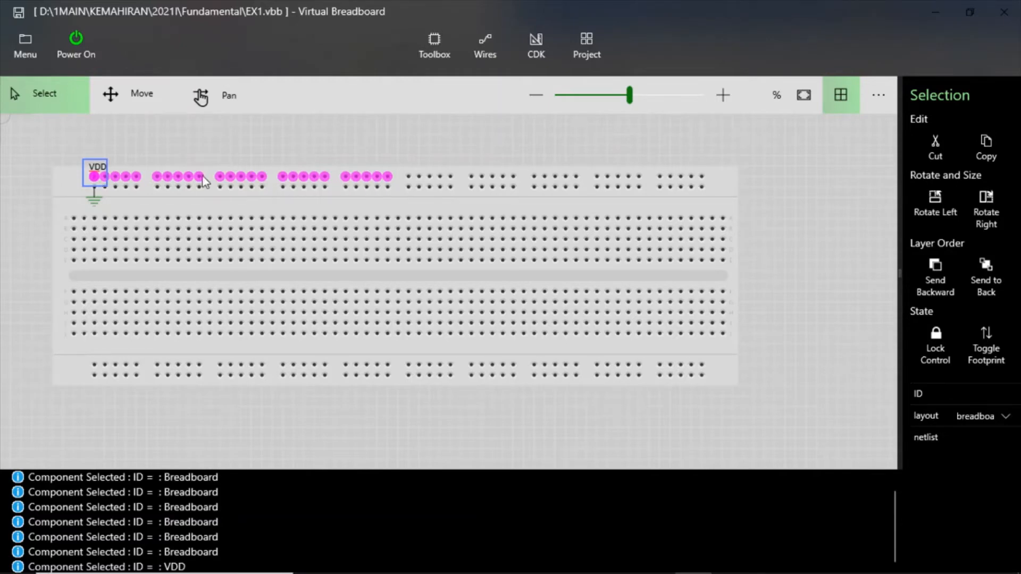
pyautogui.click(158, 149)
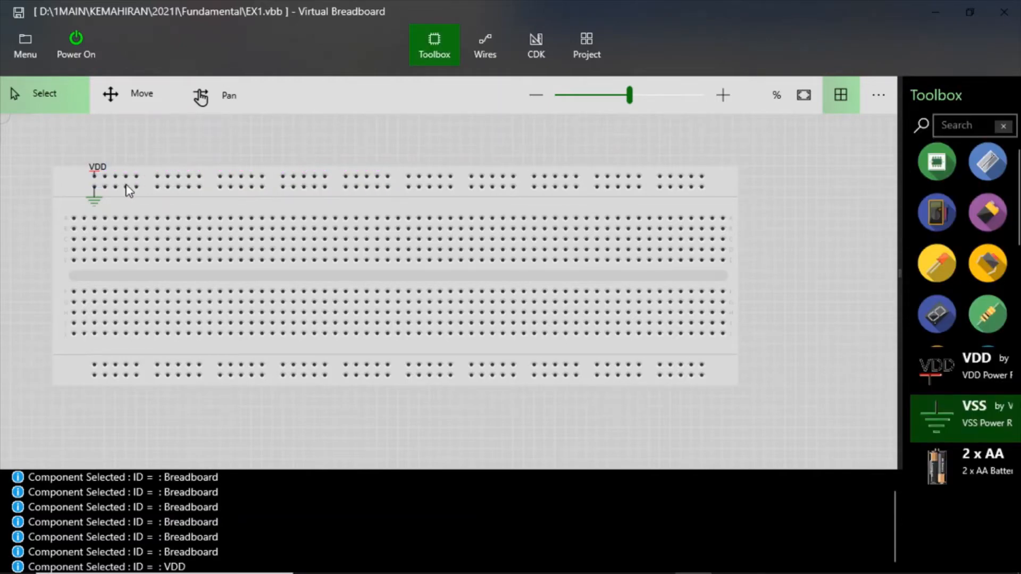
pyautogui.click(127, 187)
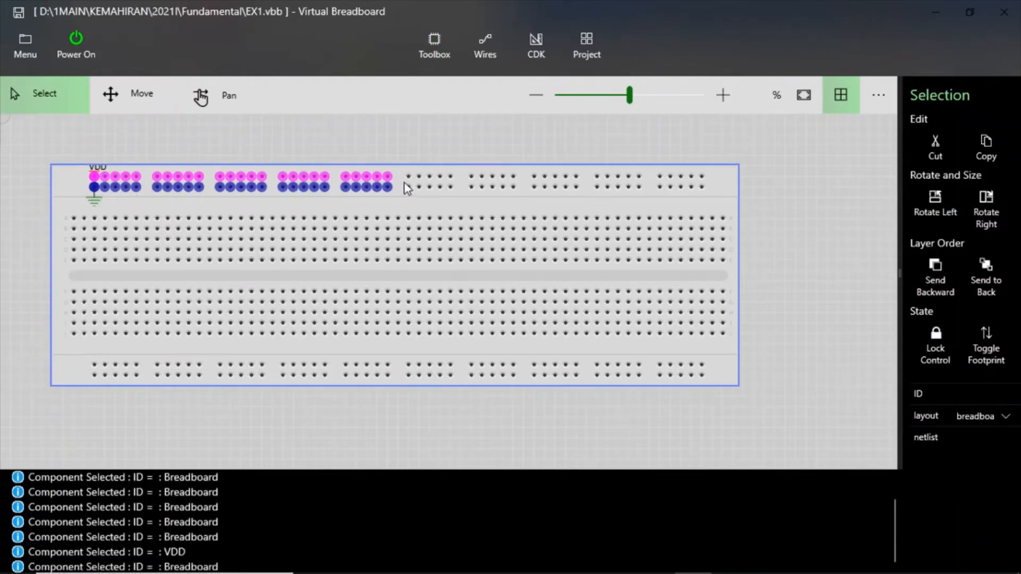
pyautogui.click(434, 153)
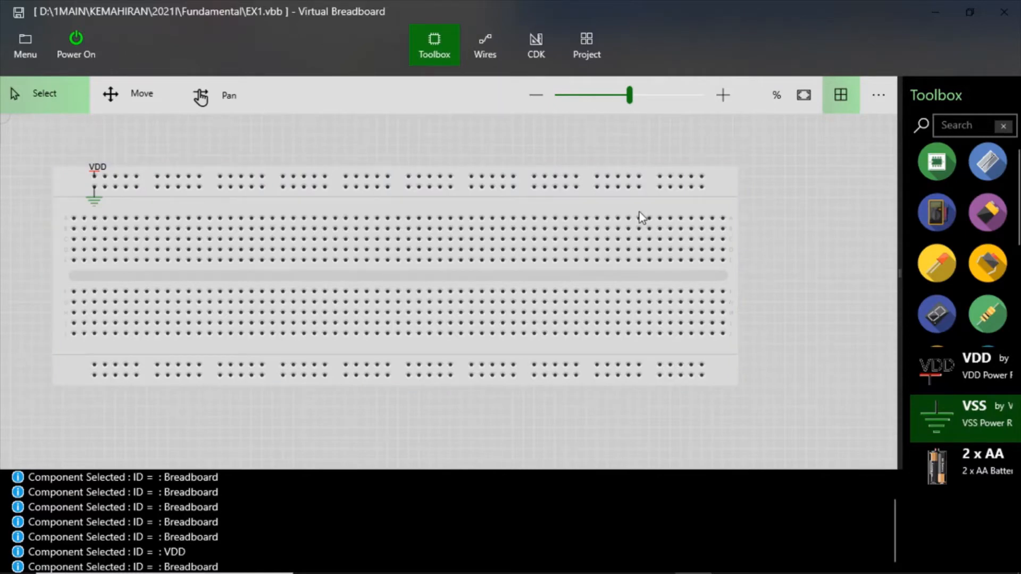
# - Place a resistor on the second row of the upper terminal area, below the third rail group, and rotate it right to vertical
pyautogui.moveTo(898, 271); pyautogui.dragTo(762, 274)
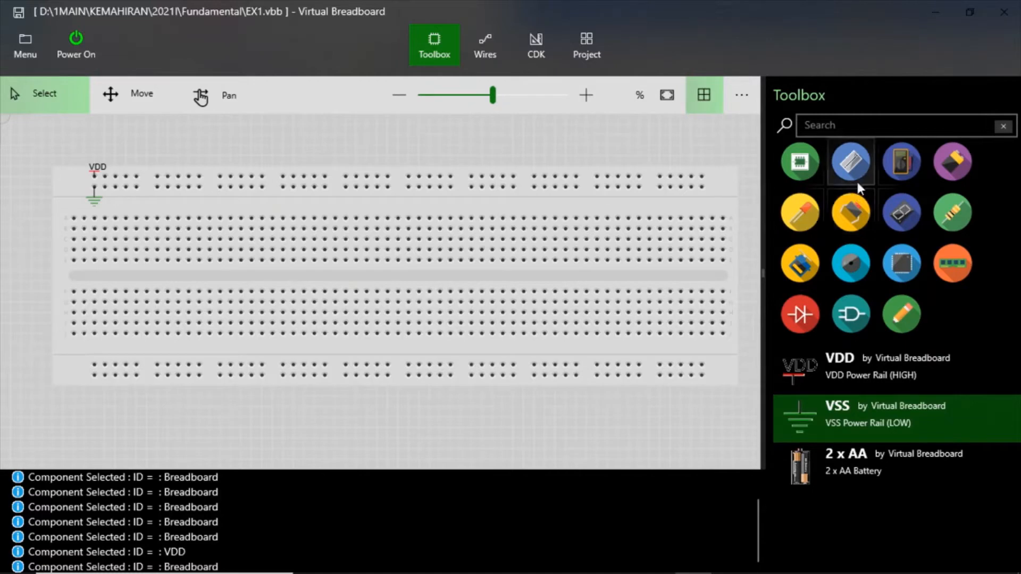
pyautogui.click(942, 218)
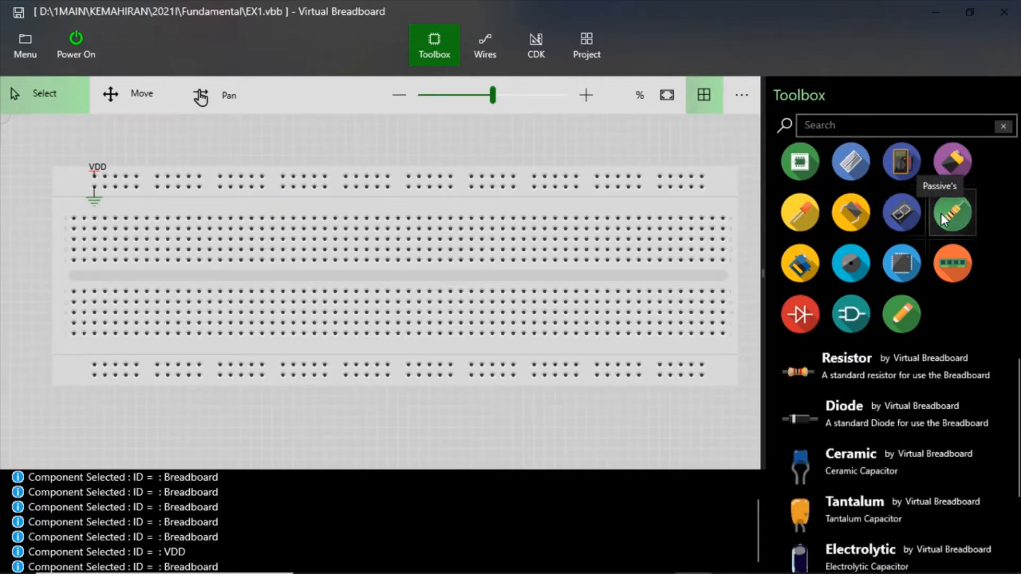
pyautogui.click(855, 375)
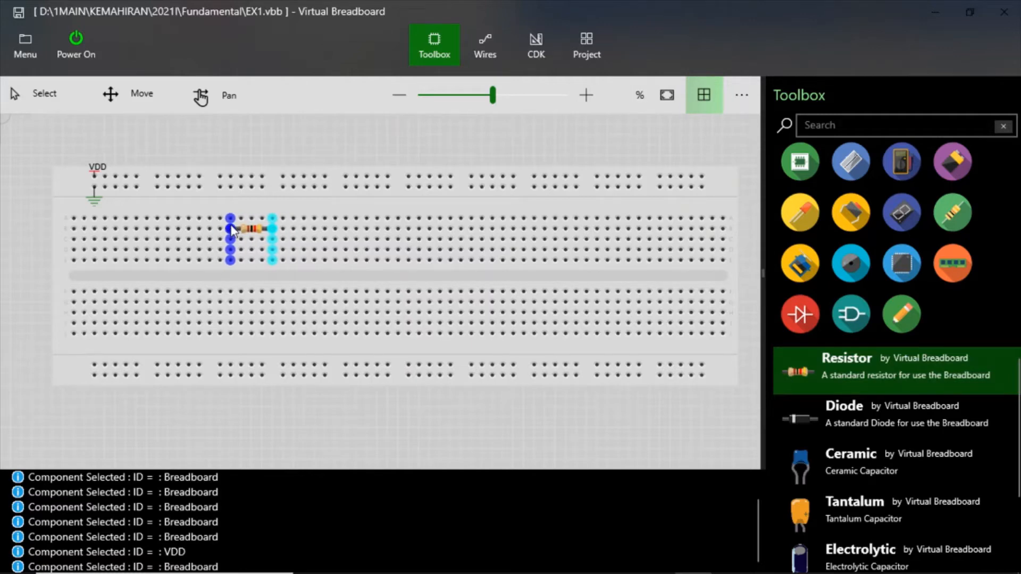
pyautogui.click(232, 231)
pyautogui.click(247, 228)
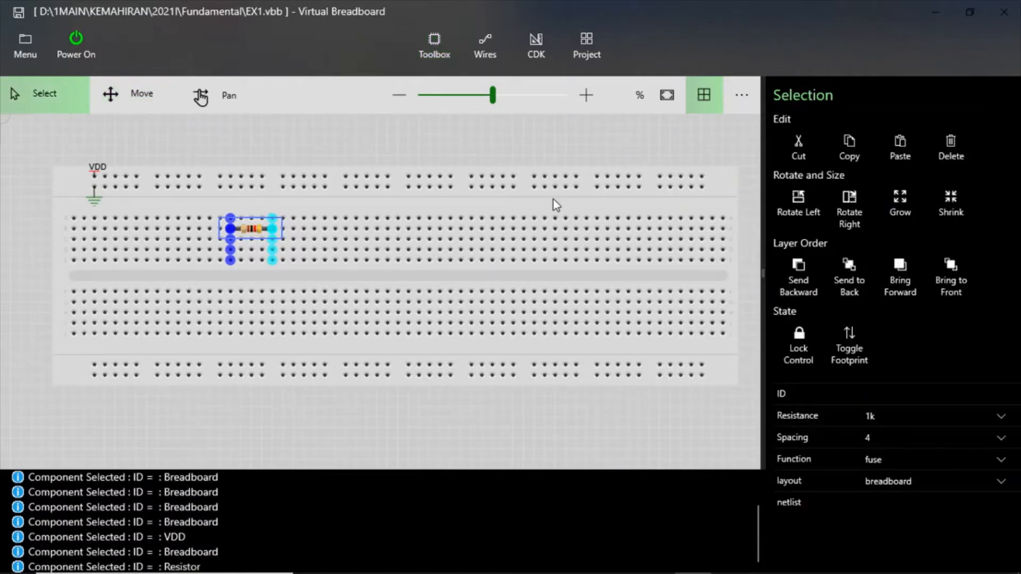
pyautogui.click(848, 217)
pyautogui.click(393, 160)
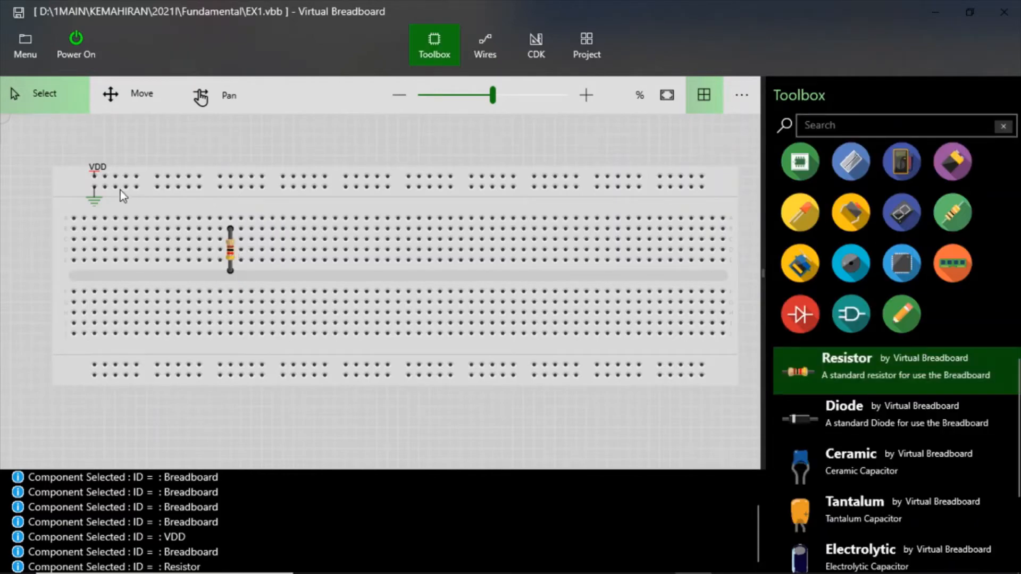
# - Move the vertical resistor so its upper lead sits in the VDD rail's third group, third hole, and its lower lead in the first terminal row
pyautogui.click(230, 258)
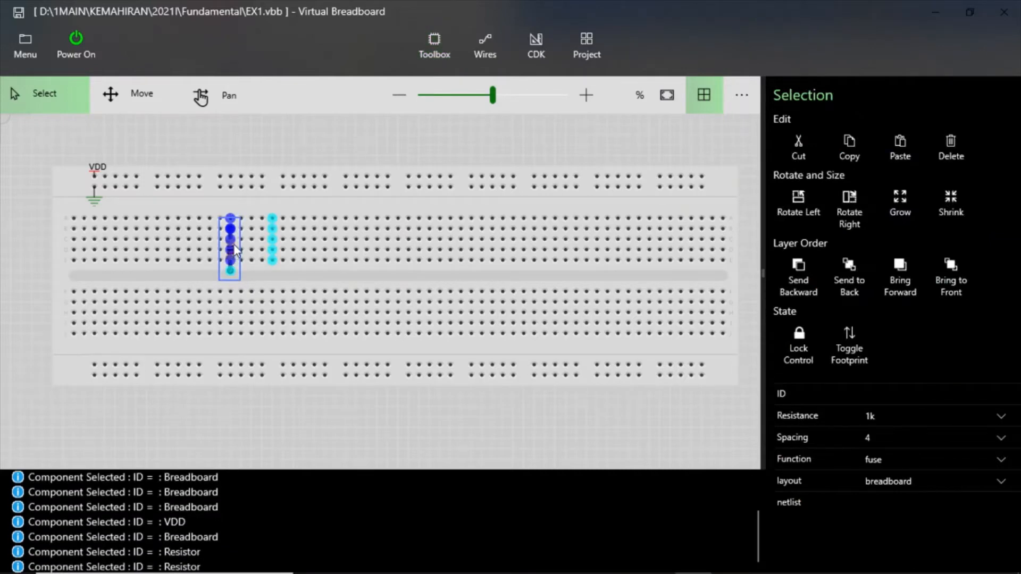
pyautogui.click(122, 97)
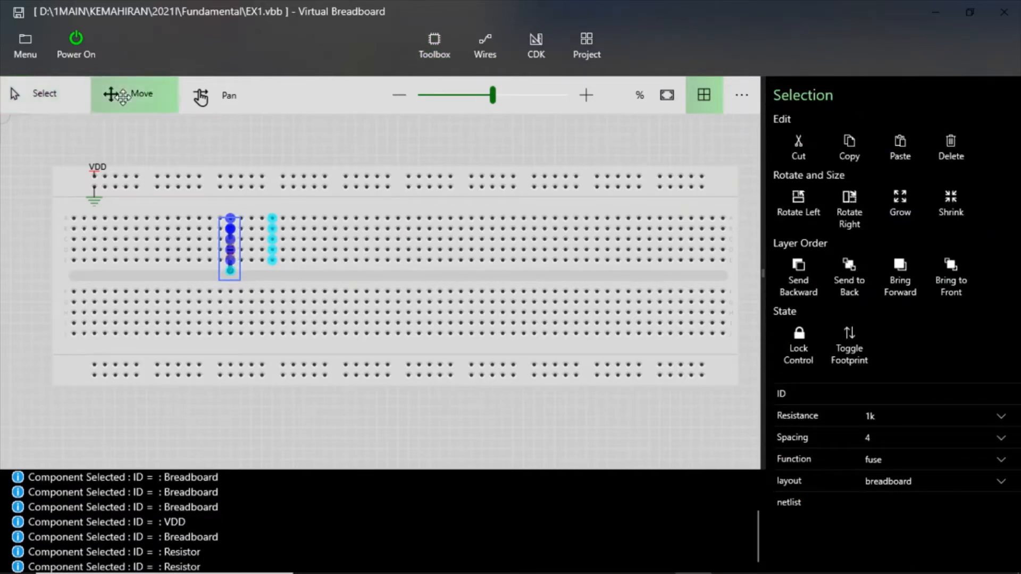
pyautogui.click(232, 227)
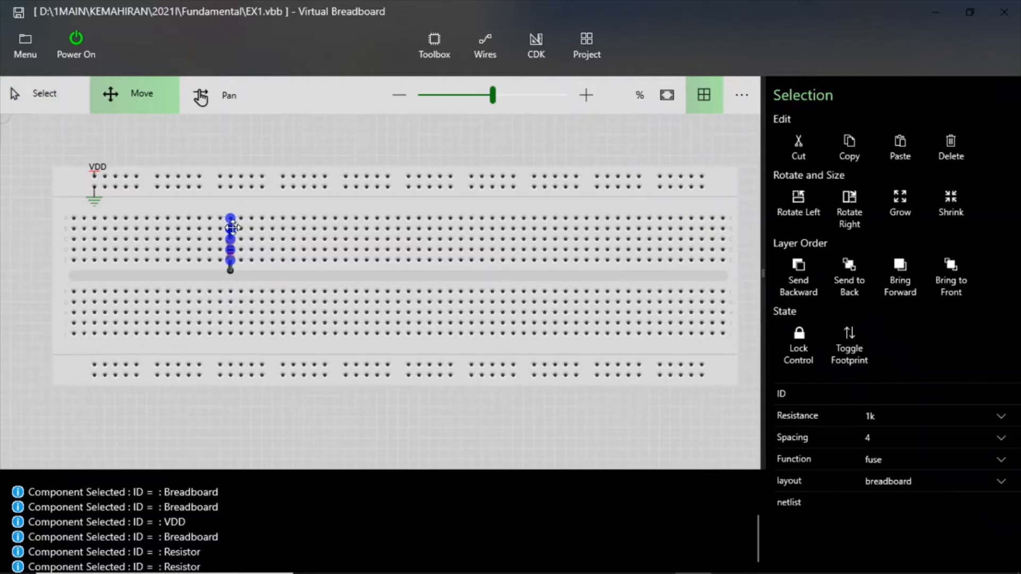
pyautogui.moveTo(233, 228); pyautogui.dragTo(240, 174)
pyautogui.click(275, 155)
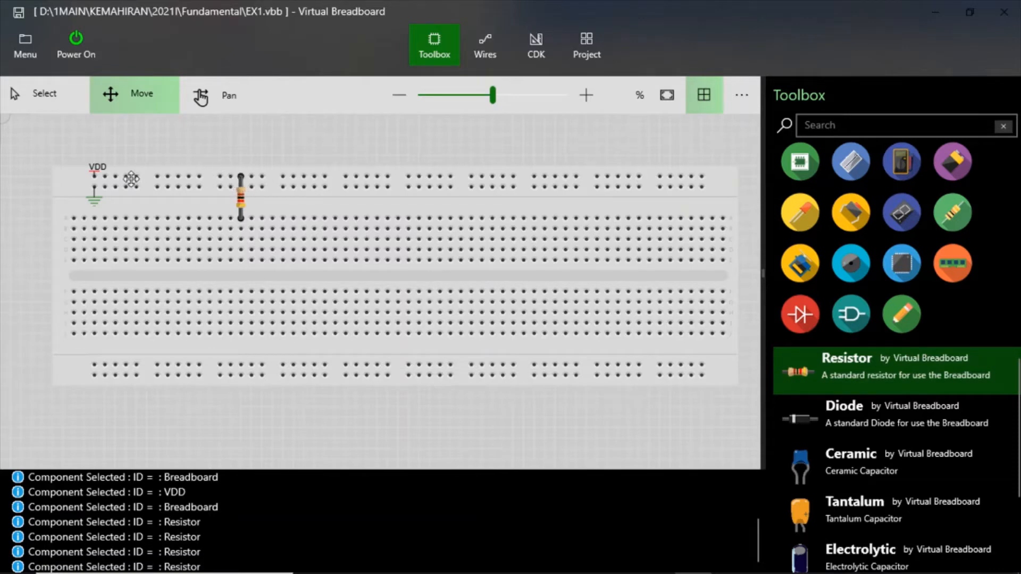
# - Select the breadboard to examine how the vertical resistor connects the VDD rail to the terminal column below it
pyautogui.click(115, 180)
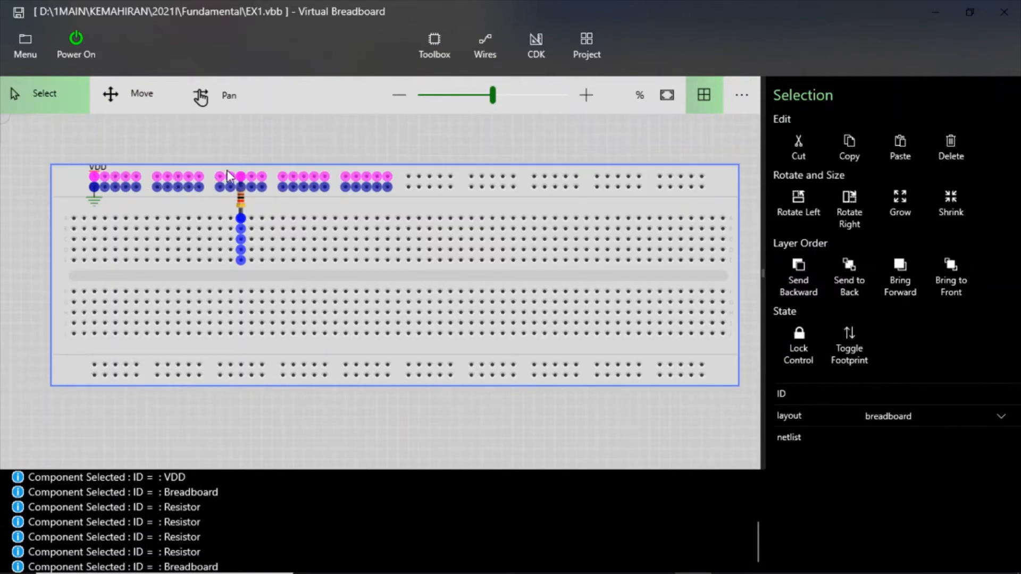
pyautogui.click(260, 157)
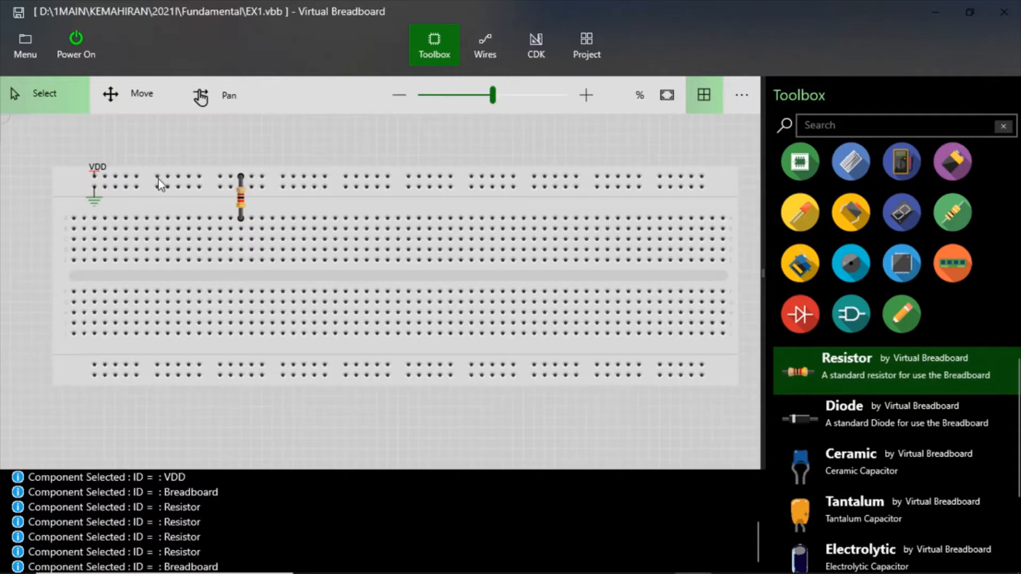
pyautogui.click(143, 184)
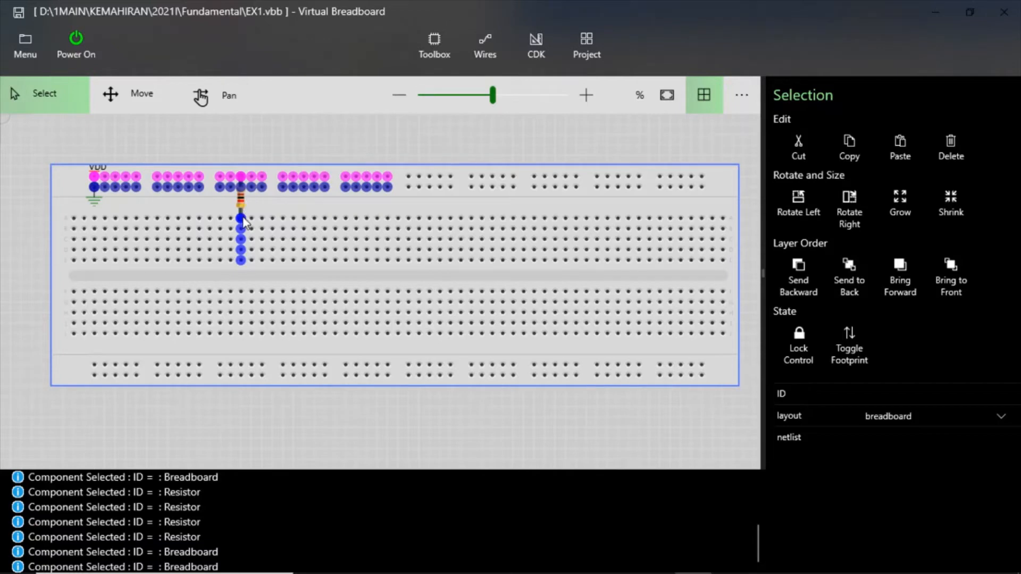
pyautogui.click(247, 149)
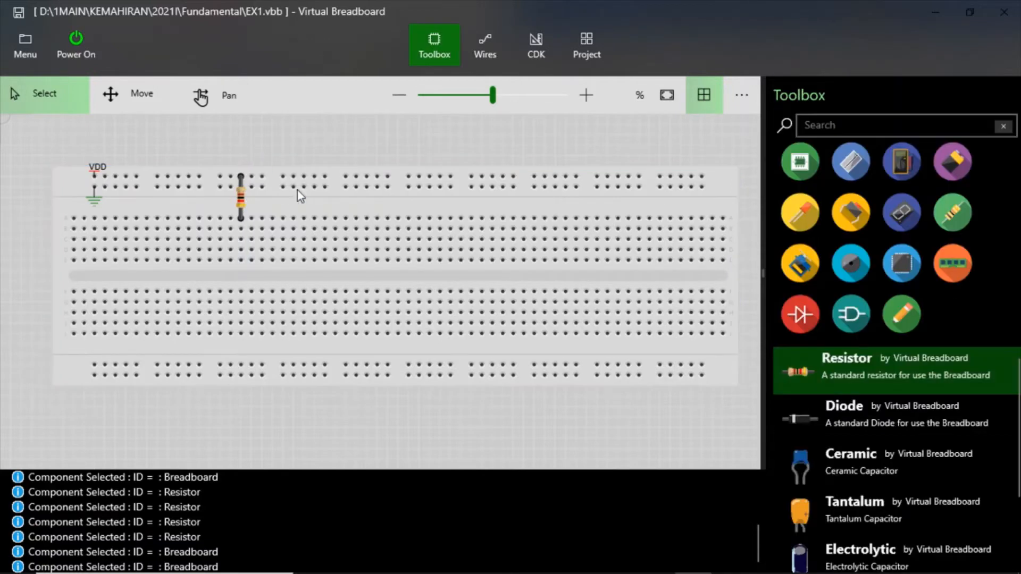
# - Switch to the Word lab sheet to check the series circuit diagram, and return to Virtual Breadboard
pyautogui.moveTo(691, 573)
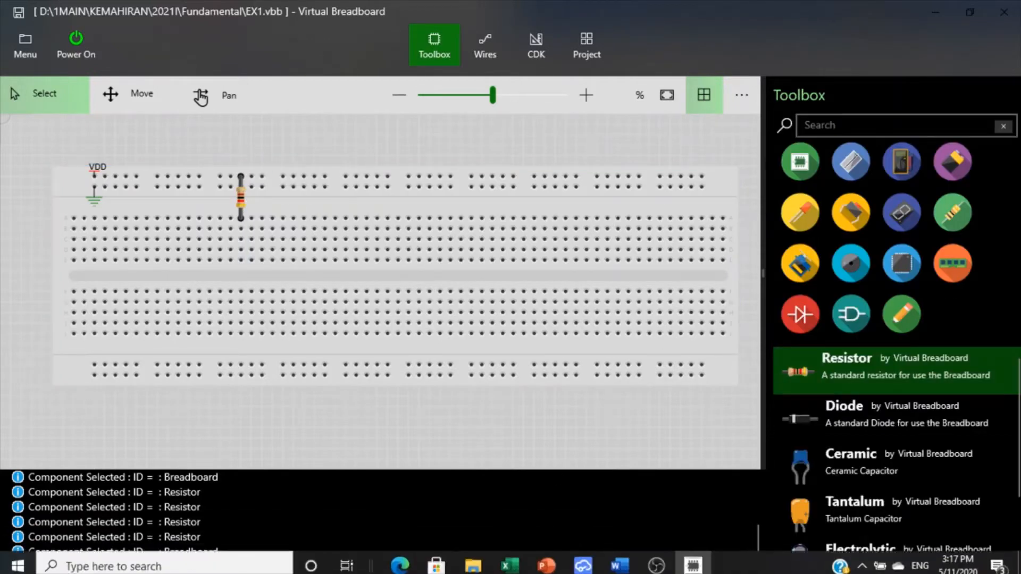
pyautogui.click(621, 562)
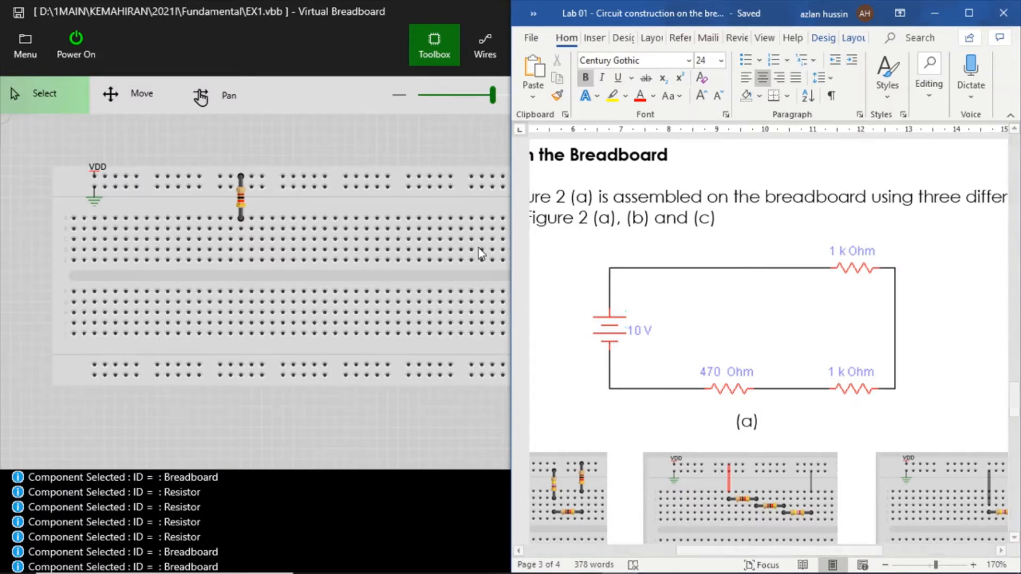
pyautogui.click(455, 214)
pyautogui.click(647, 165)
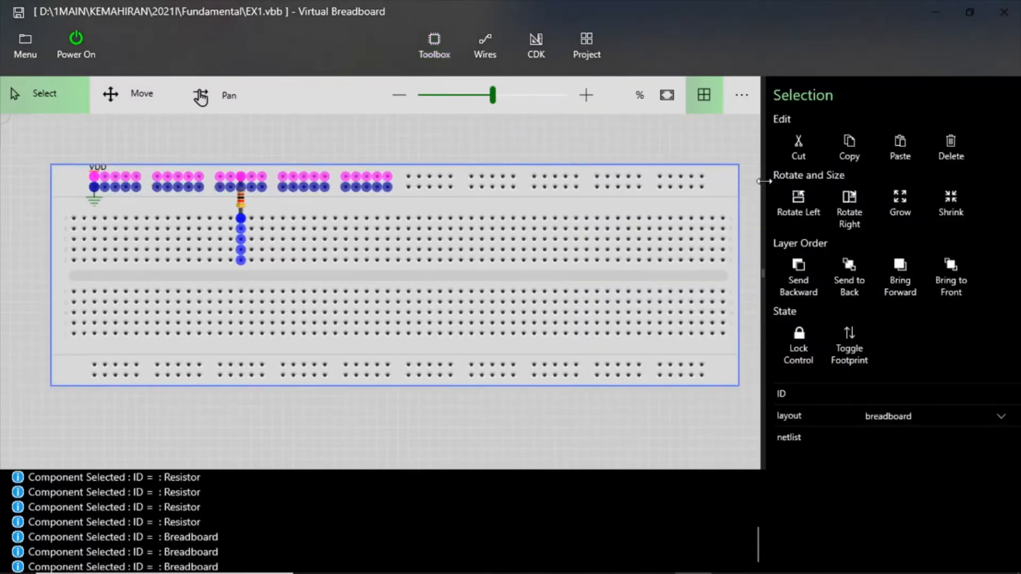
pyautogui.click(480, 153)
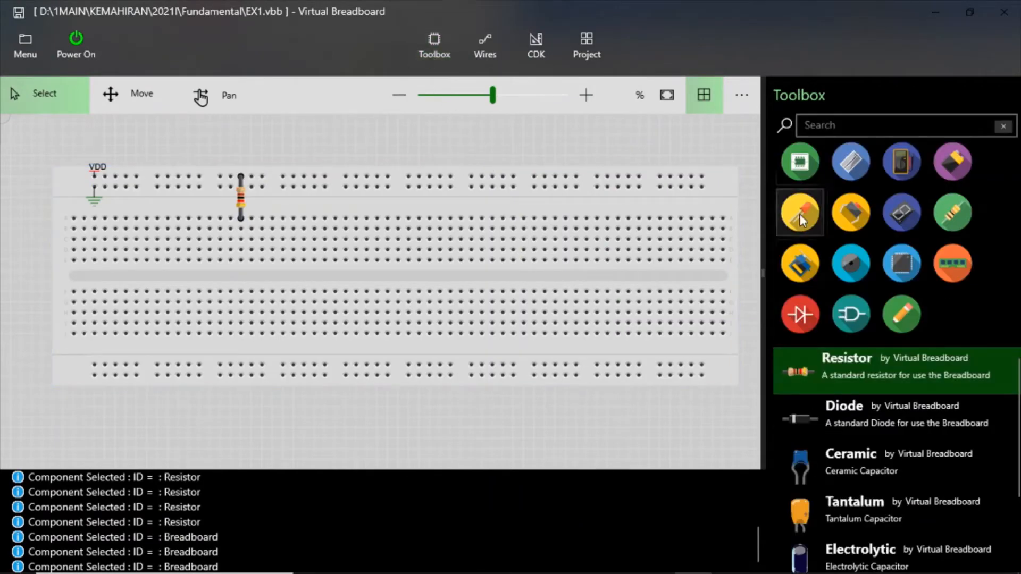
# - Place a second resistor horizontally on the third terminal row, with its right lead in the column of the vertical resistor's lower lead
pyautogui.click(963, 217)
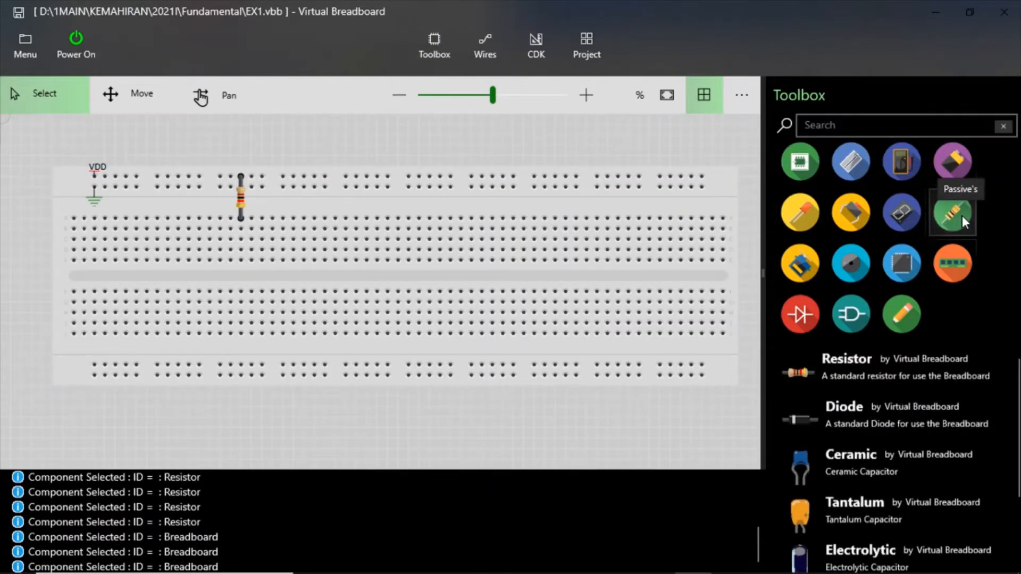
pyautogui.click(876, 377)
pyautogui.moveTo(870, 377); pyautogui.dragTo(208, 241)
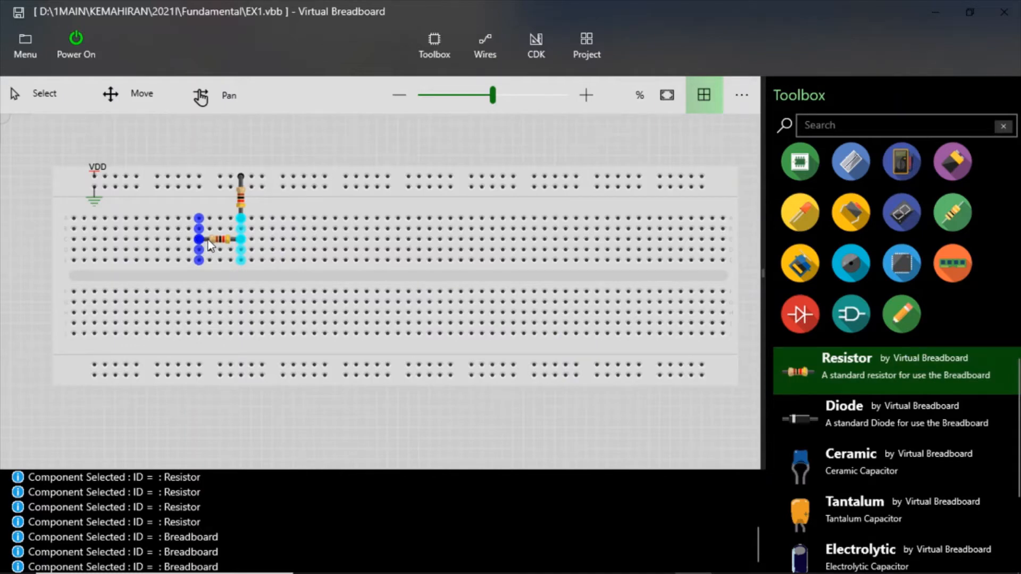
pyautogui.moveTo(209, 240); pyautogui.dragTo(208, 240)
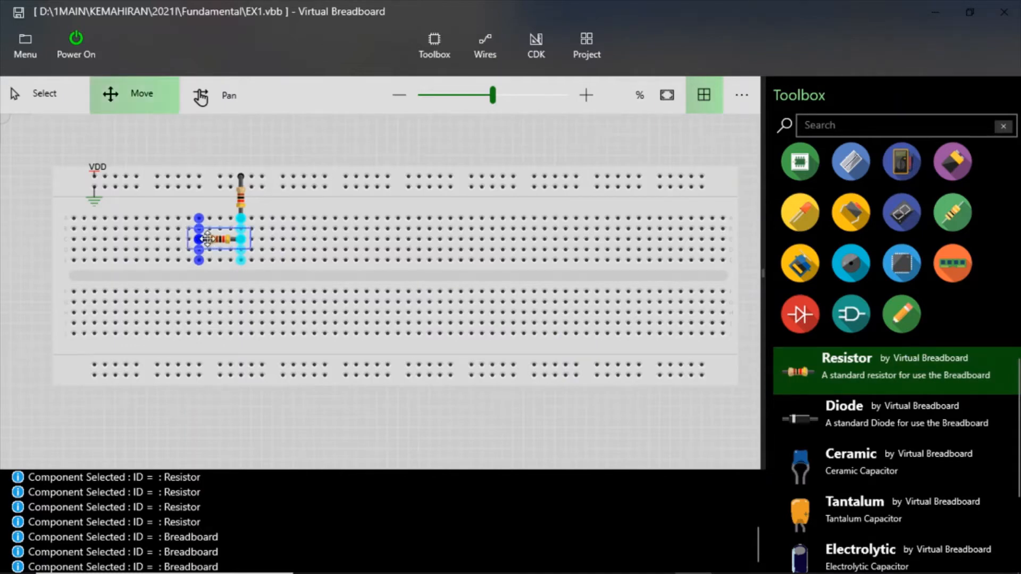
pyautogui.click(300, 166)
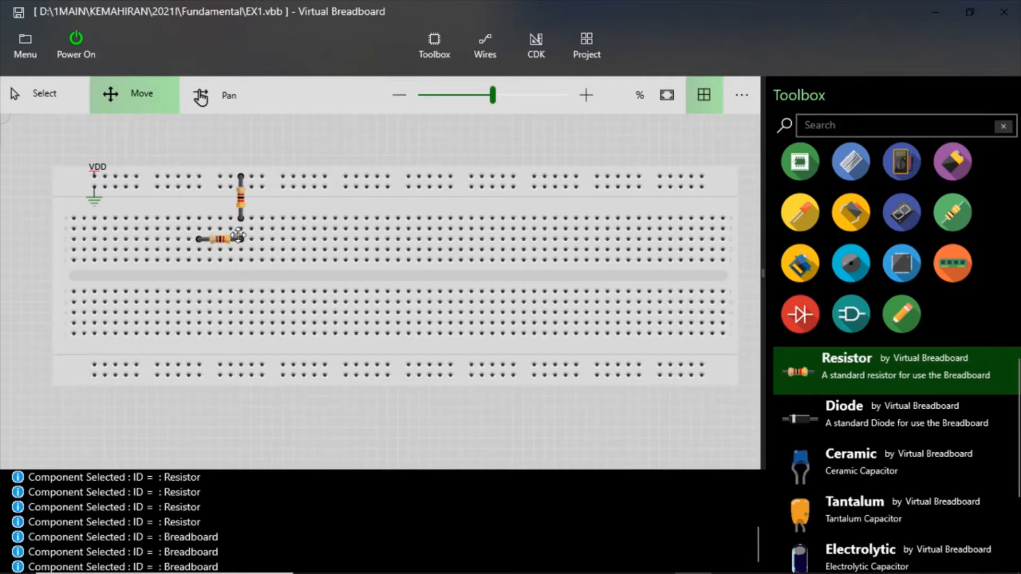
# - Shift the horizontal resistor one column left, off the vertical resistor's column, and highlight the breadboard's connections to compare them
pyautogui.moveTo(225, 240); pyautogui.dragTo(214, 241)
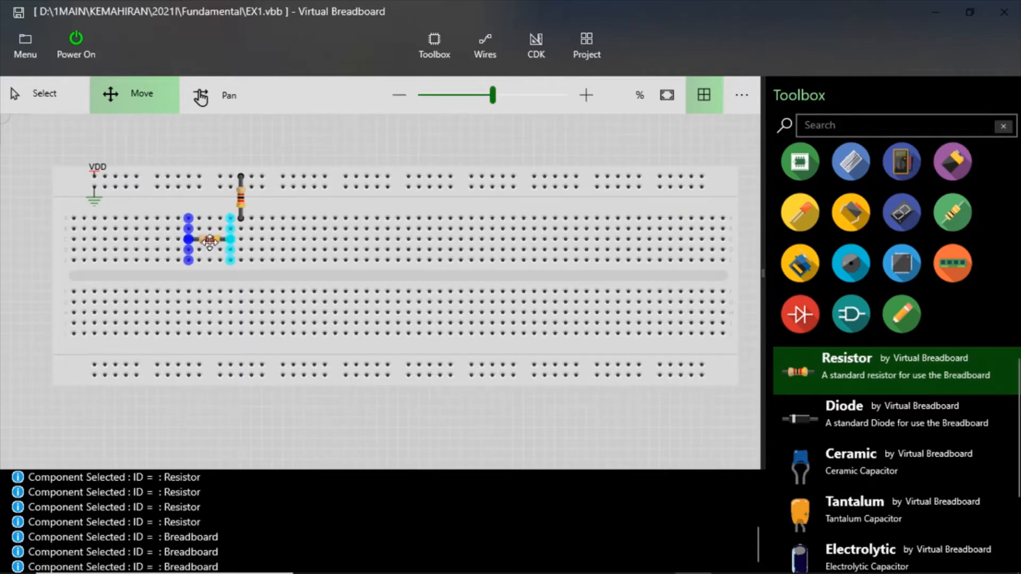
pyautogui.click(280, 205)
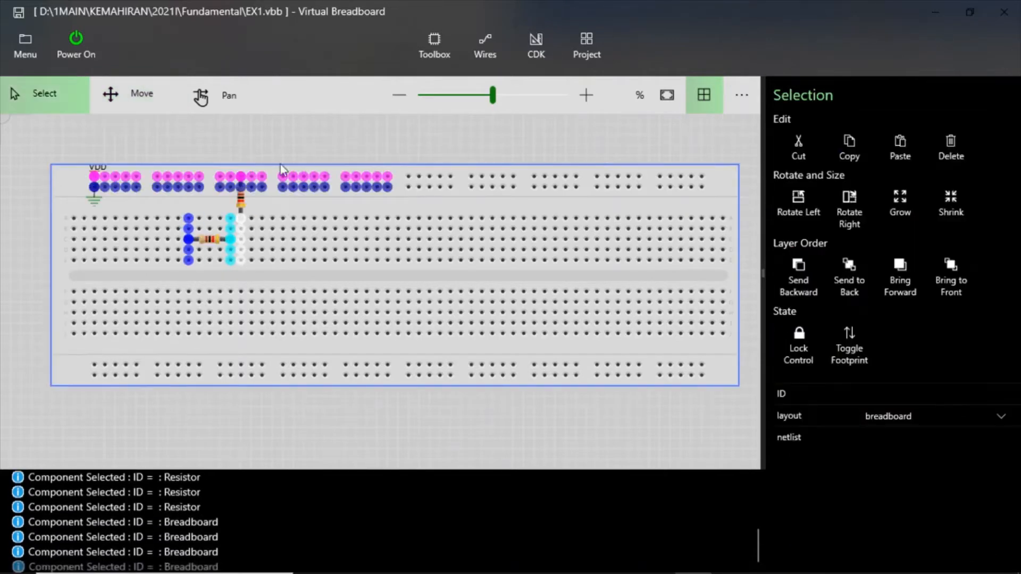
pyautogui.click(283, 136)
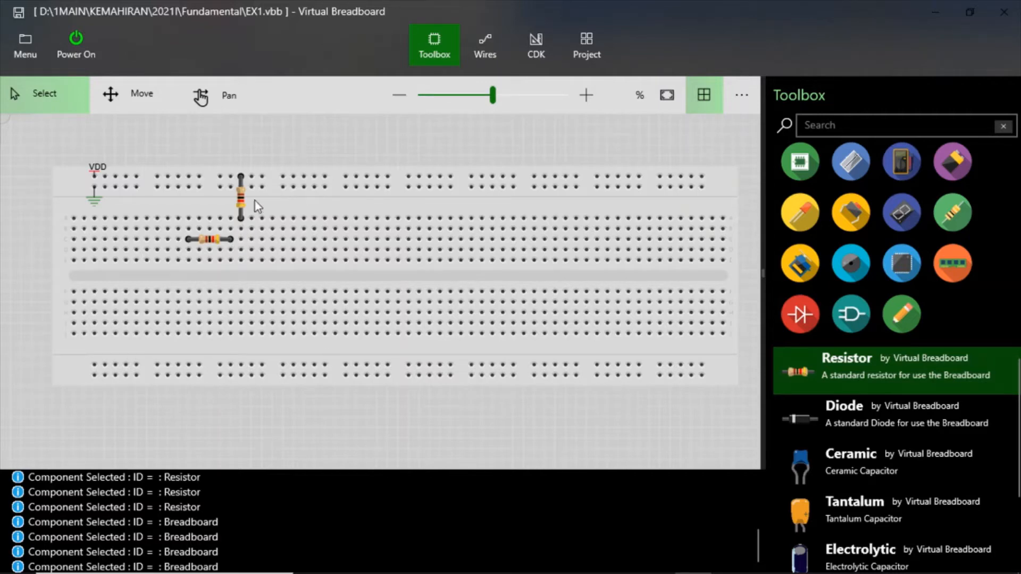
# - Move the horizontal resistor one column right so its right lead shares the vertical resistor's column
pyautogui.click(226, 241)
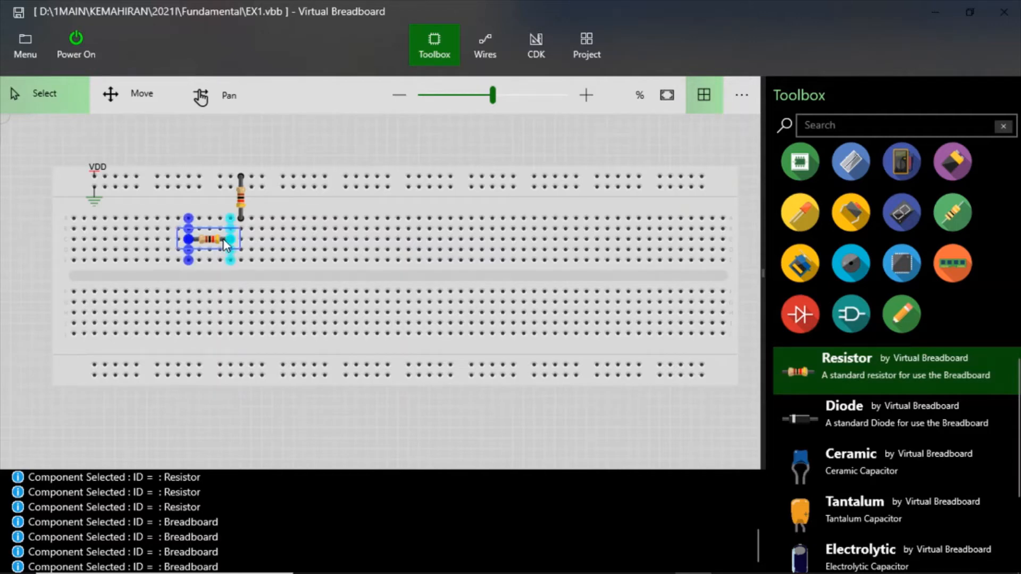
pyautogui.click(116, 101)
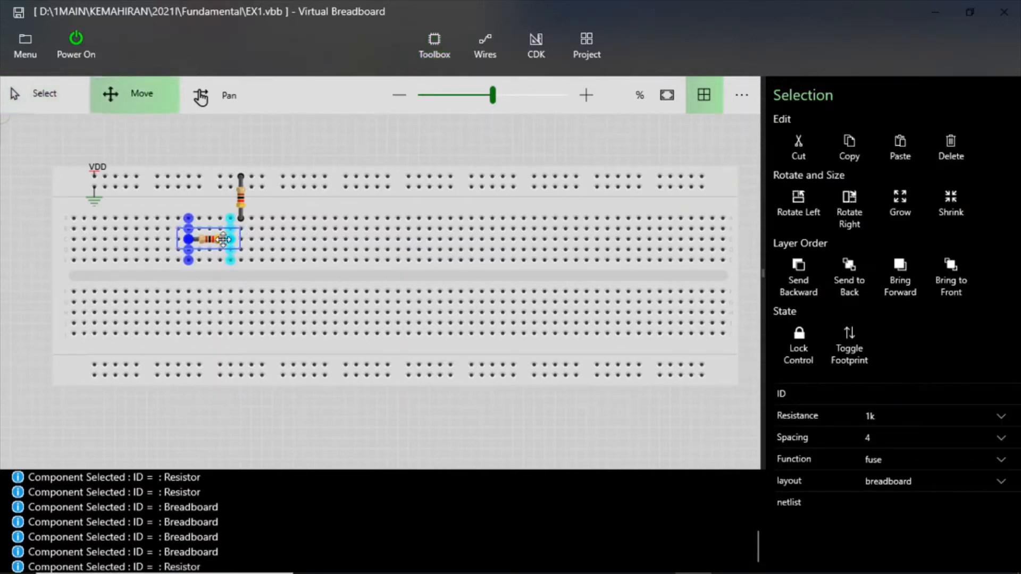
pyautogui.moveTo(212, 239); pyautogui.dragTo(218, 239)
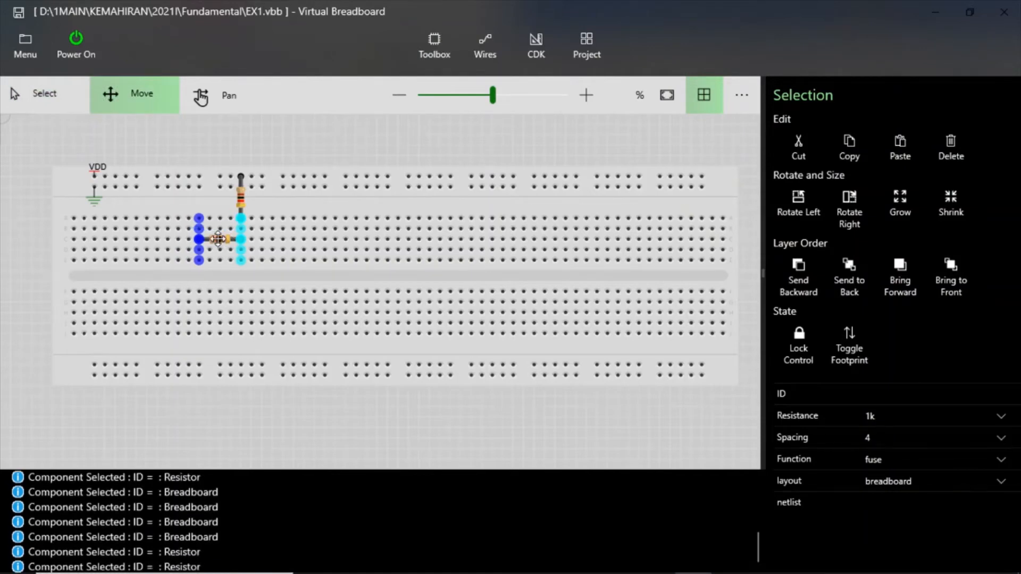
pyautogui.click(277, 169)
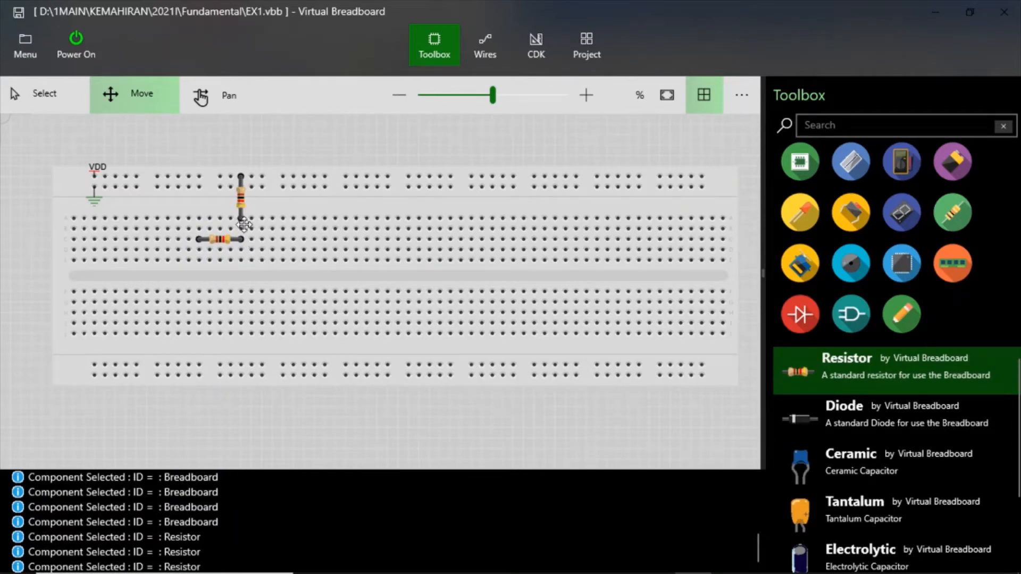
# - Highlight the breadboard's connected holes to examine the column joining the two resistors and the path from the VDD rail
pyautogui.click(242, 252)
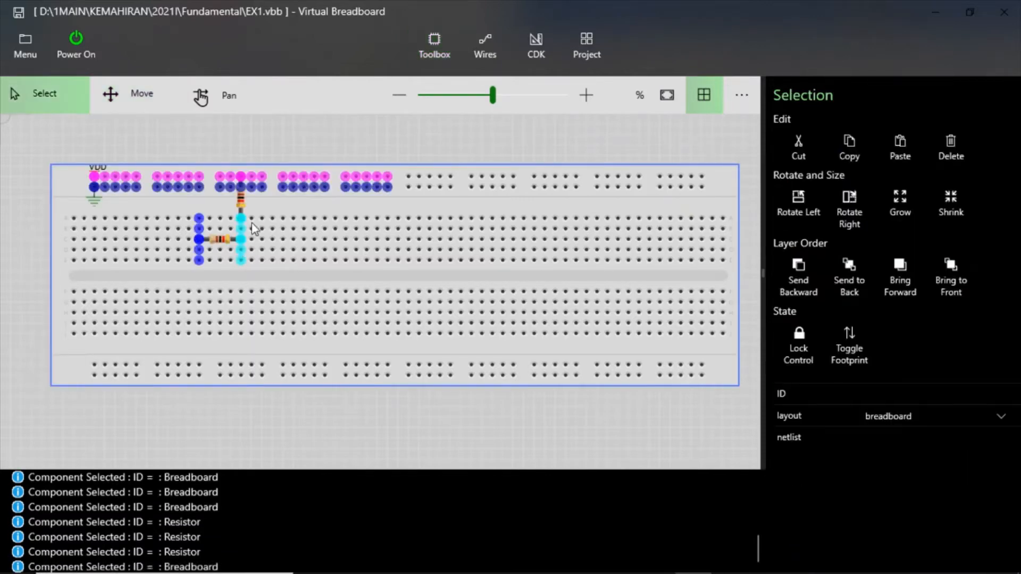
pyautogui.click(272, 218)
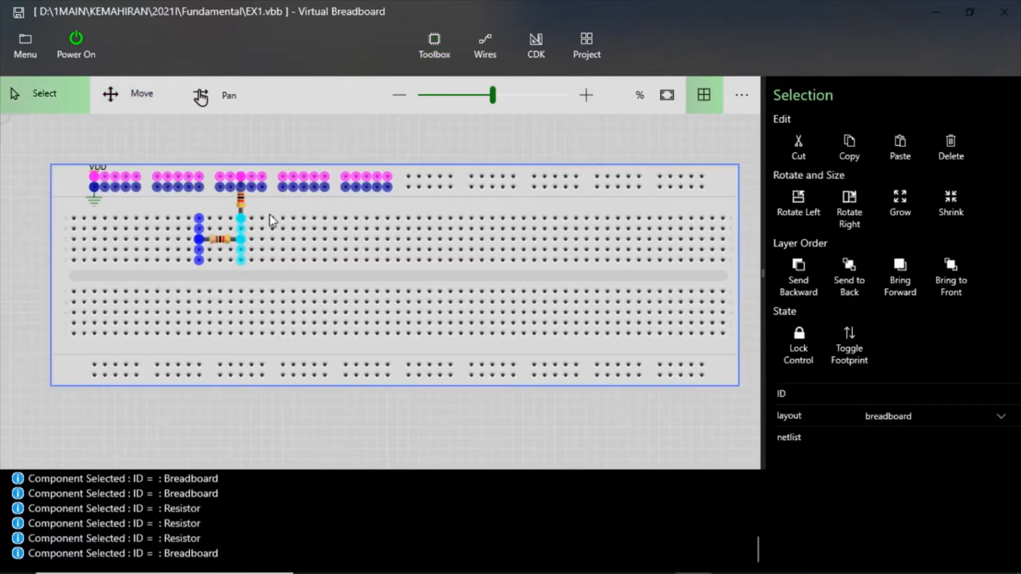
pyautogui.click(287, 208)
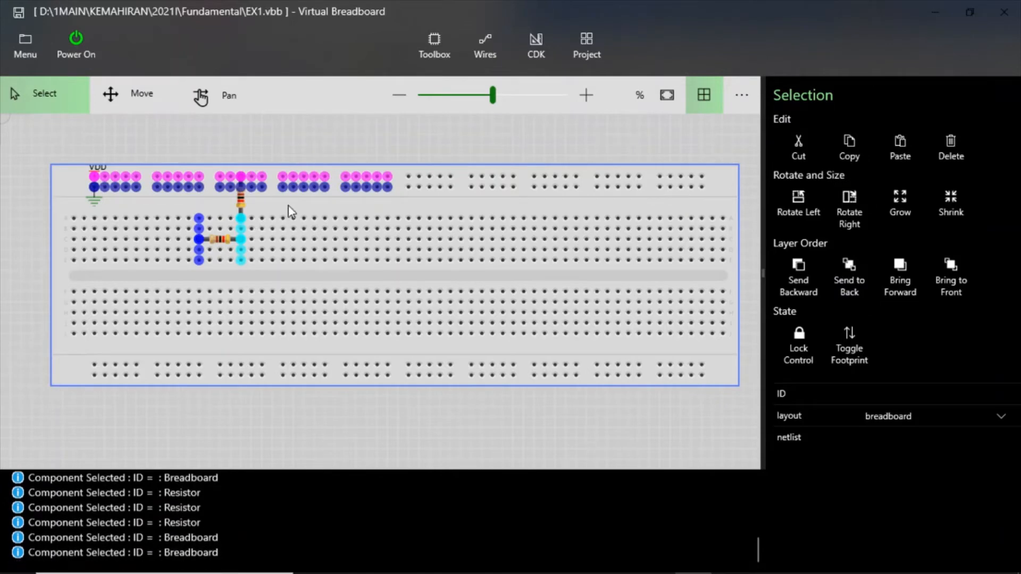
pyautogui.click(353, 129)
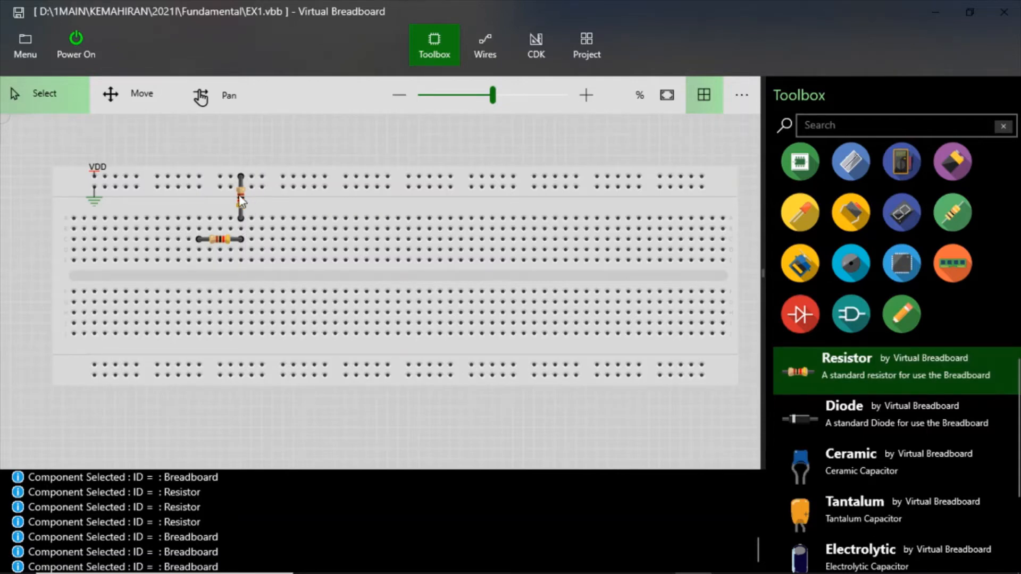
pyautogui.click(252, 368)
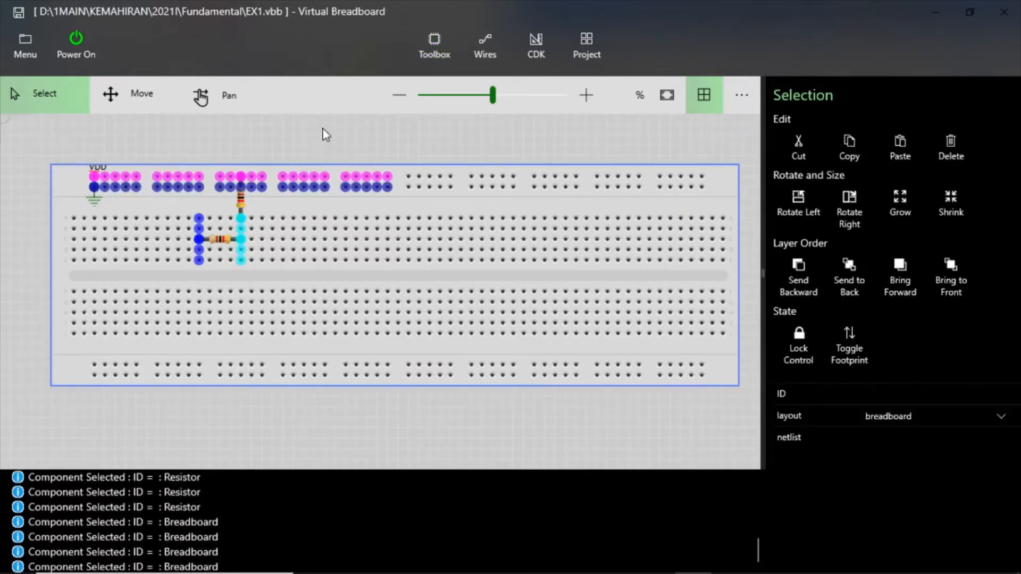
pyautogui.click(325, 134)
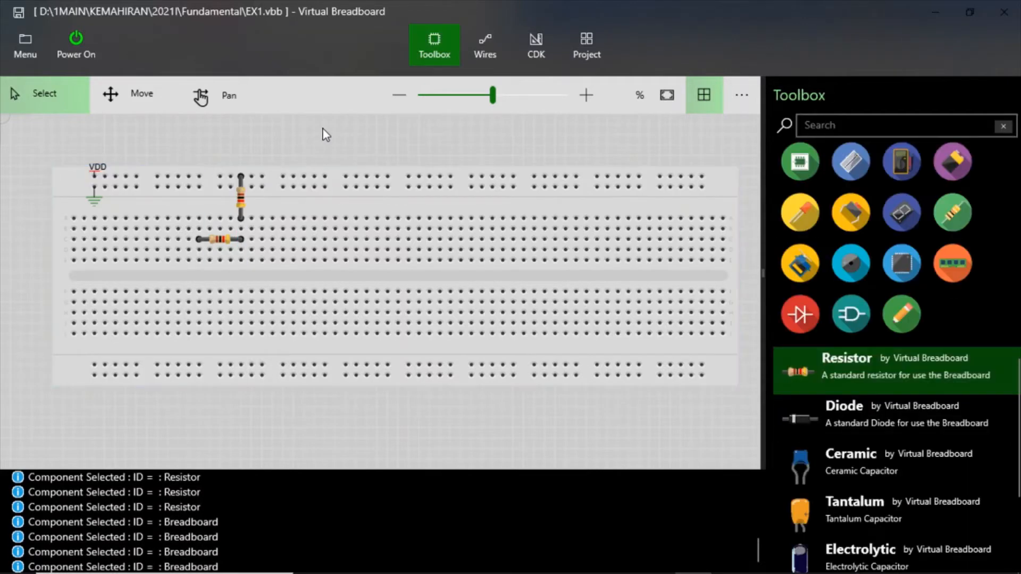
pyautogui.click(296, 182)
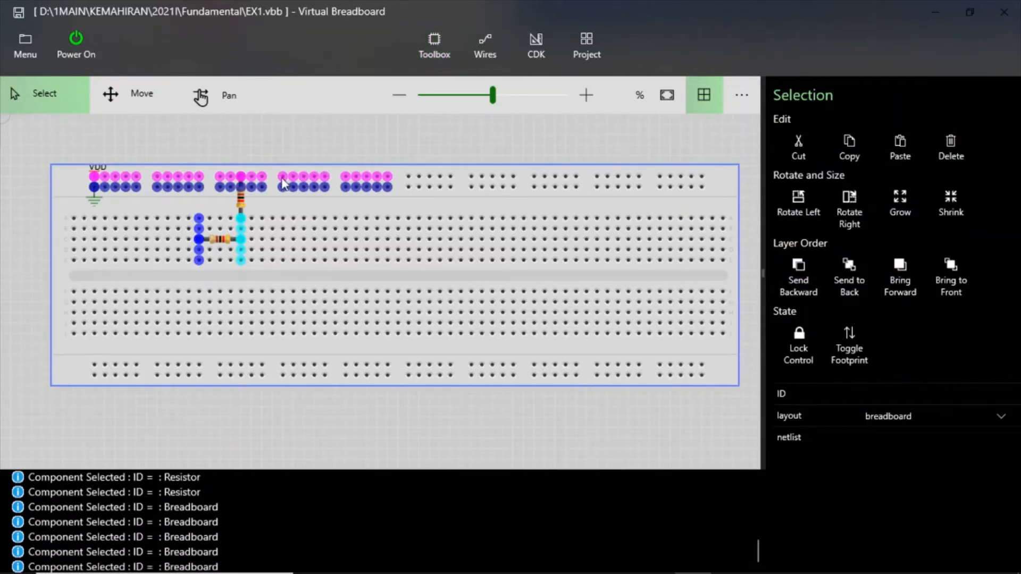
# - Examine the breadboard's highlighted connections and check the next resistor in the series circuit diagram of the Word lab sheet
pyautogui.click(261, 372)
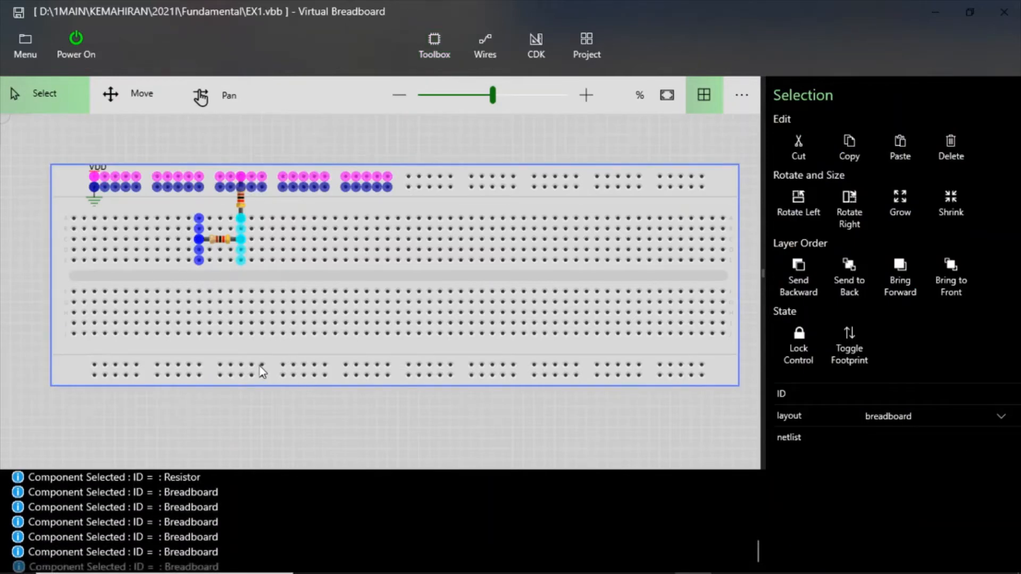
pyautogui.click(258, 366)
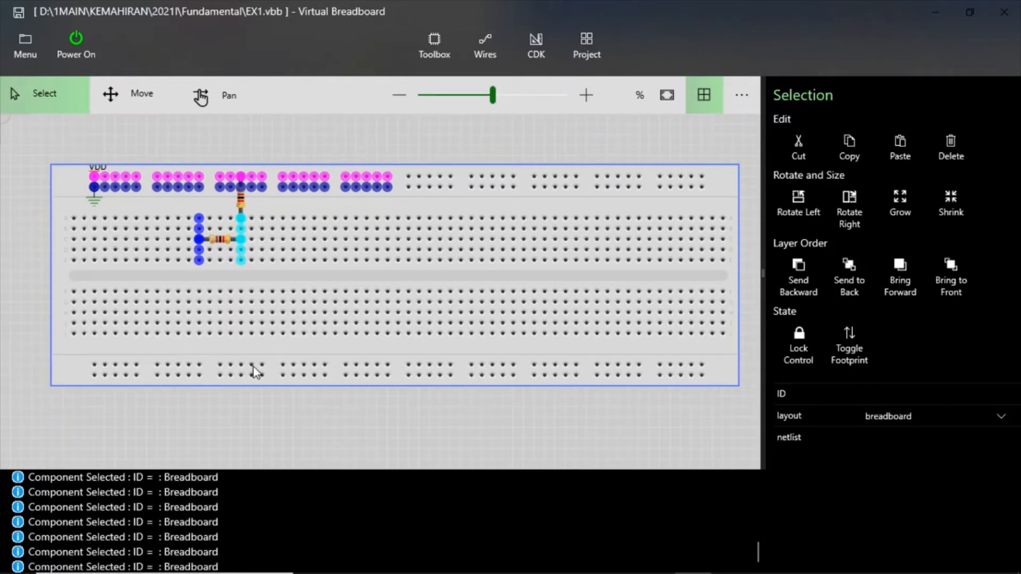
pyautogui.click(152, 334)
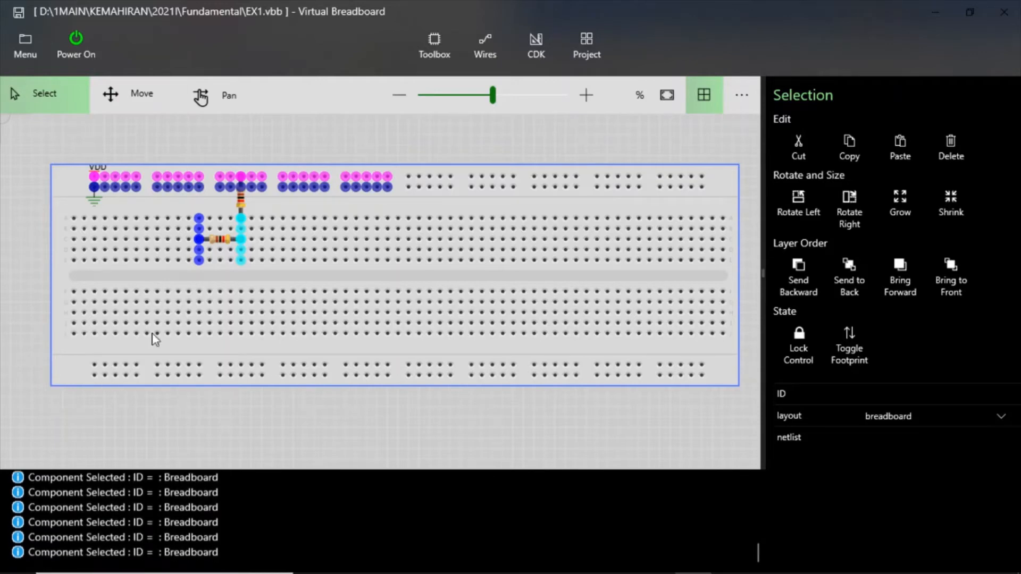
pyautogui.click(294, 123)
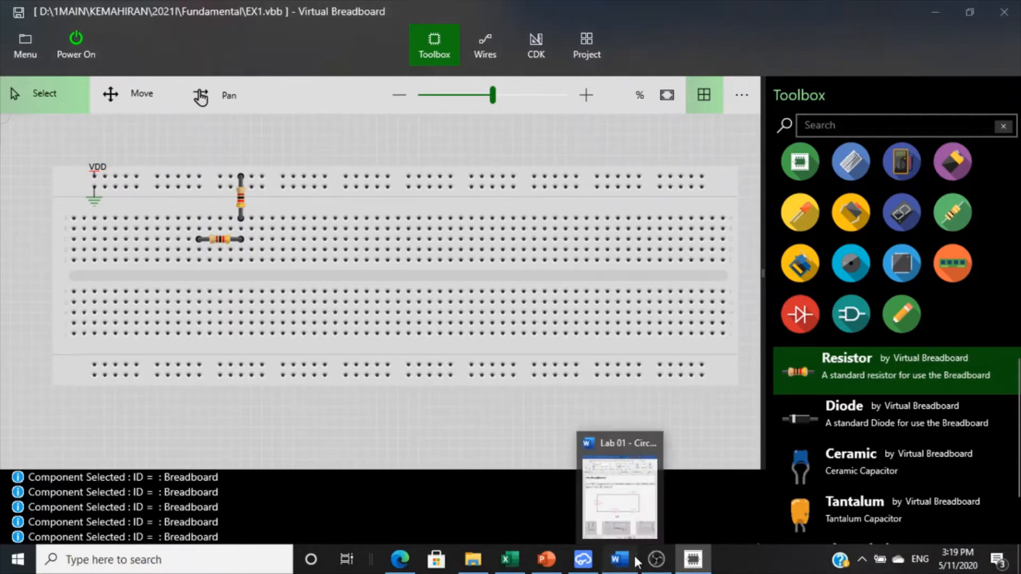
pyautogui.click(637, 561)
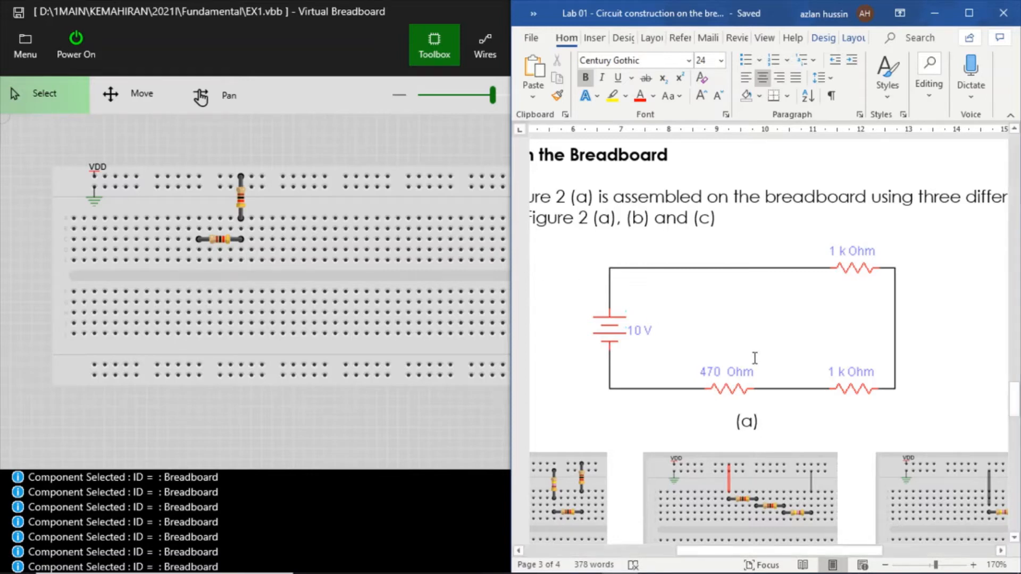
pyautogui.click(375, 209)
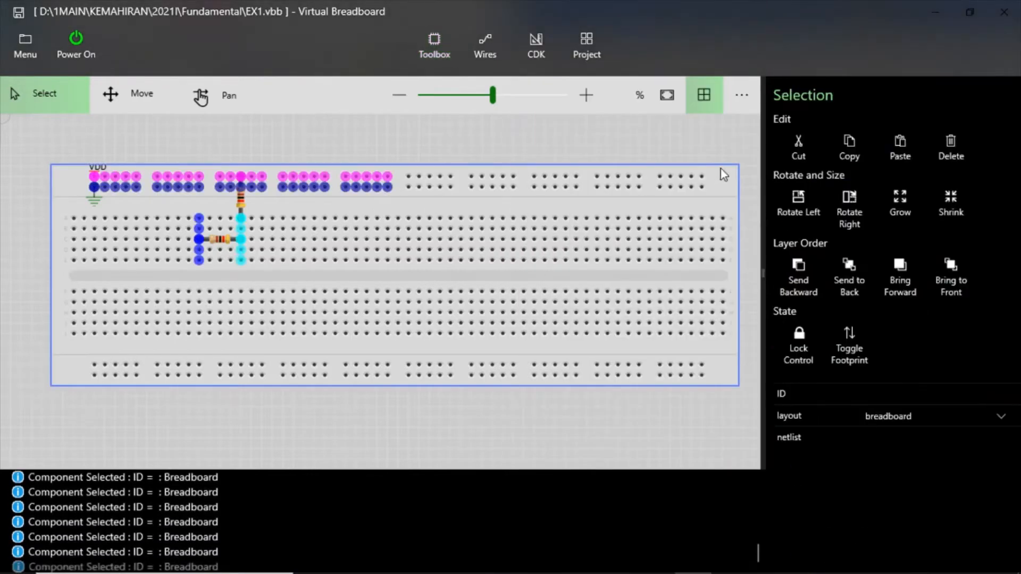
# - Place a third resistor horizontally on the first terminal row, its right lead in the second resistor's left-lead column, and set its resistance to 470
pyautogui.click(435, 47)
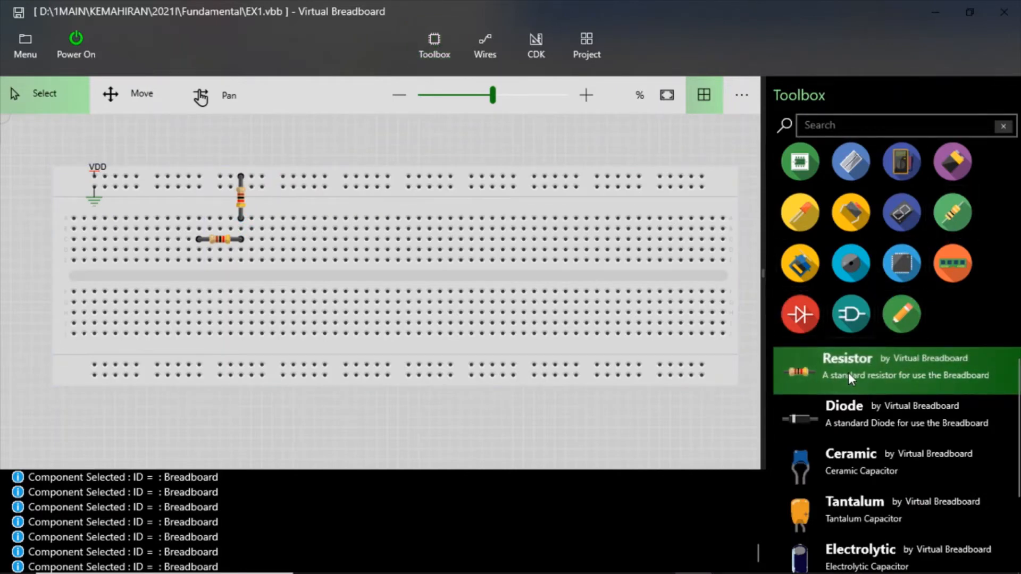
pyautogui.moveTo(847, 372); pyautogui.dragTo(154, 223)
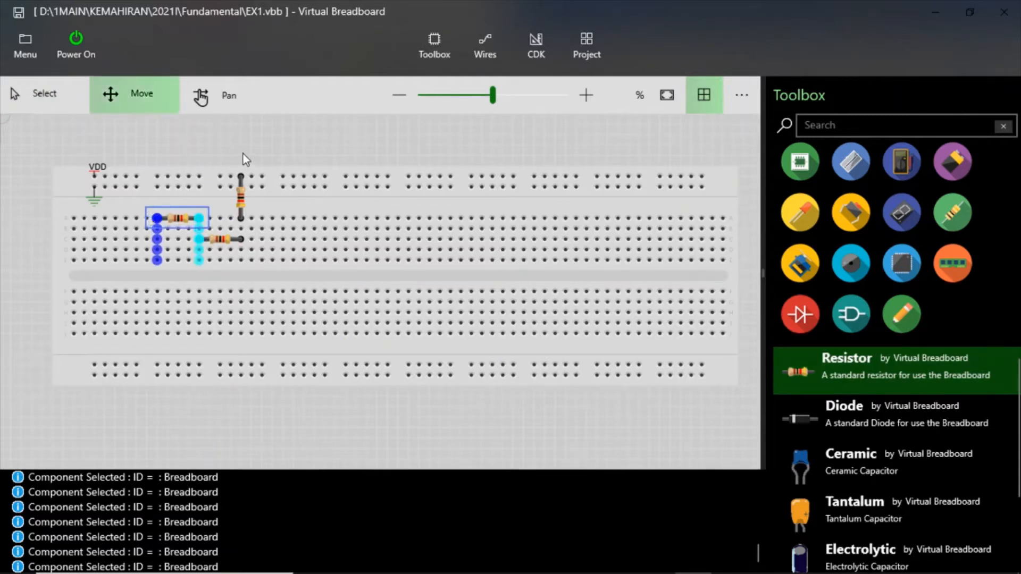
pyautogui.click(173, 218)
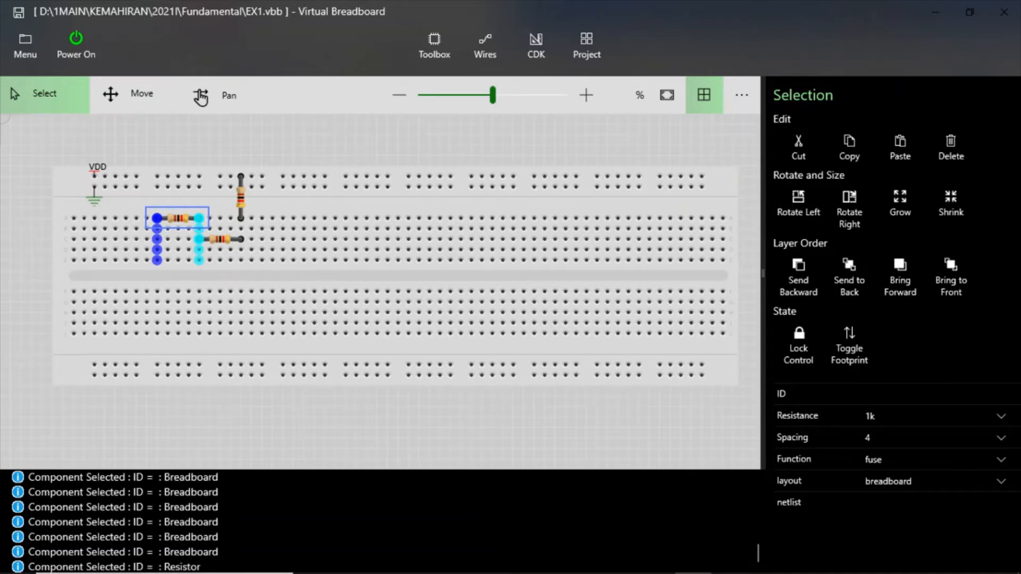
pyautogui.click(929, 418)
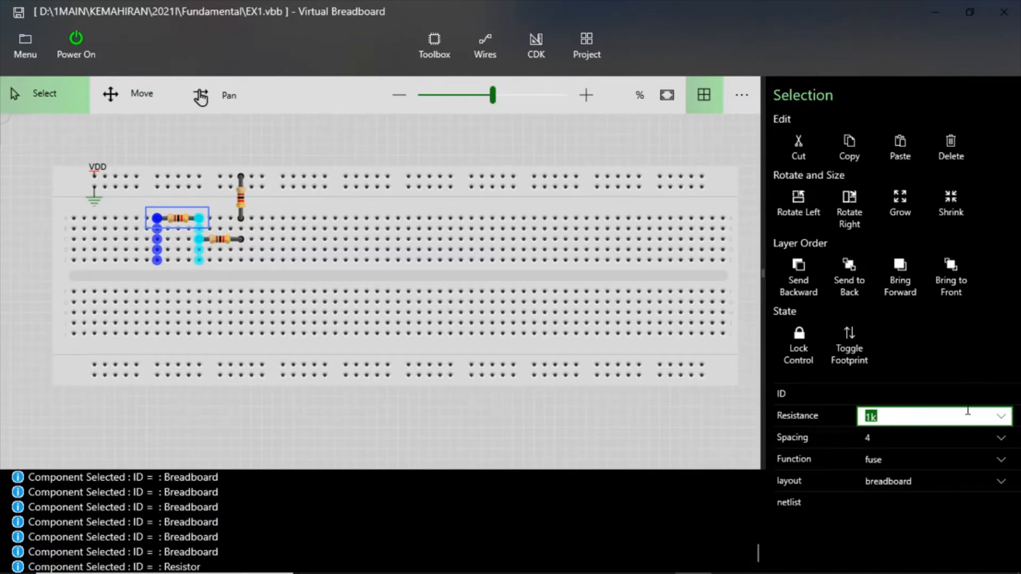
pyautogui.click(1000, 416)
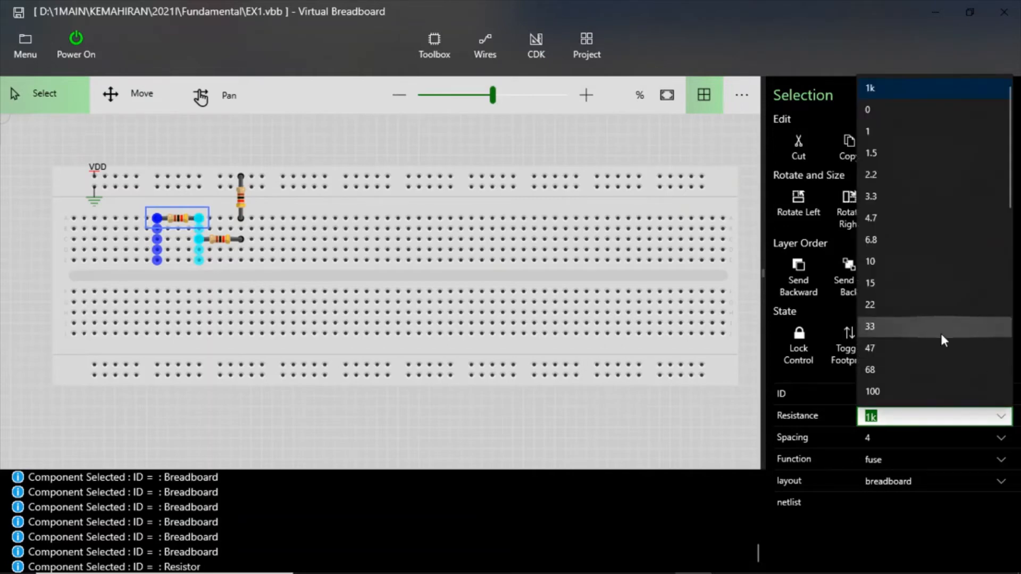
pyautogui.moveTo(1008, 202); pyautogui.dragTo(1011, 250)
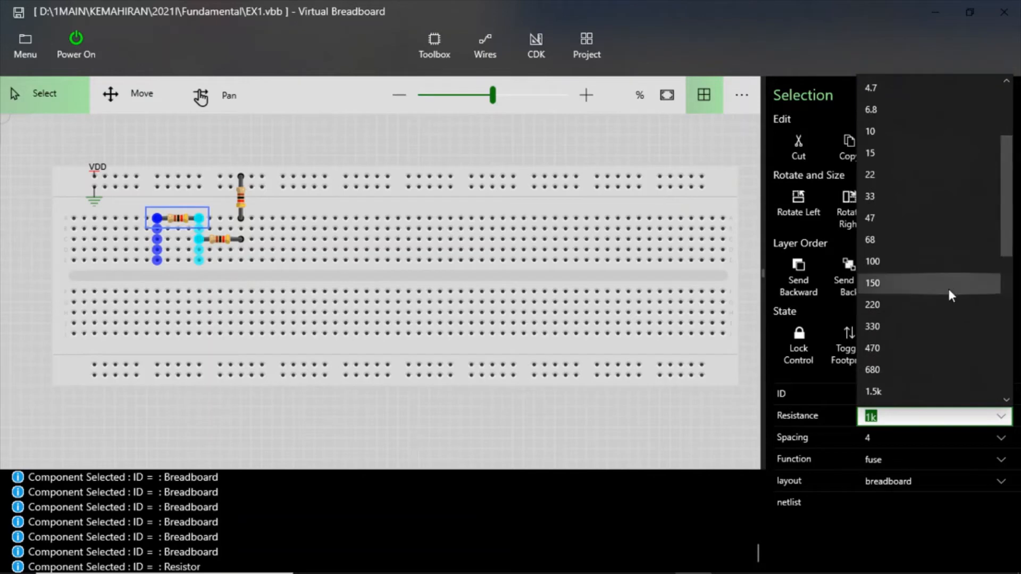
pyautogui.click(924, 347)
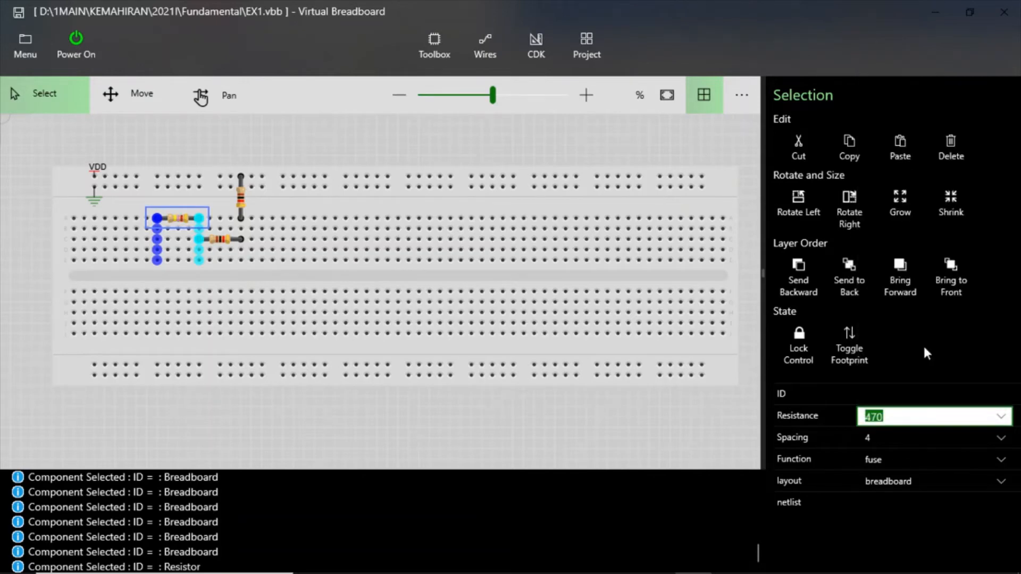
pyautogui.click(311, 157)
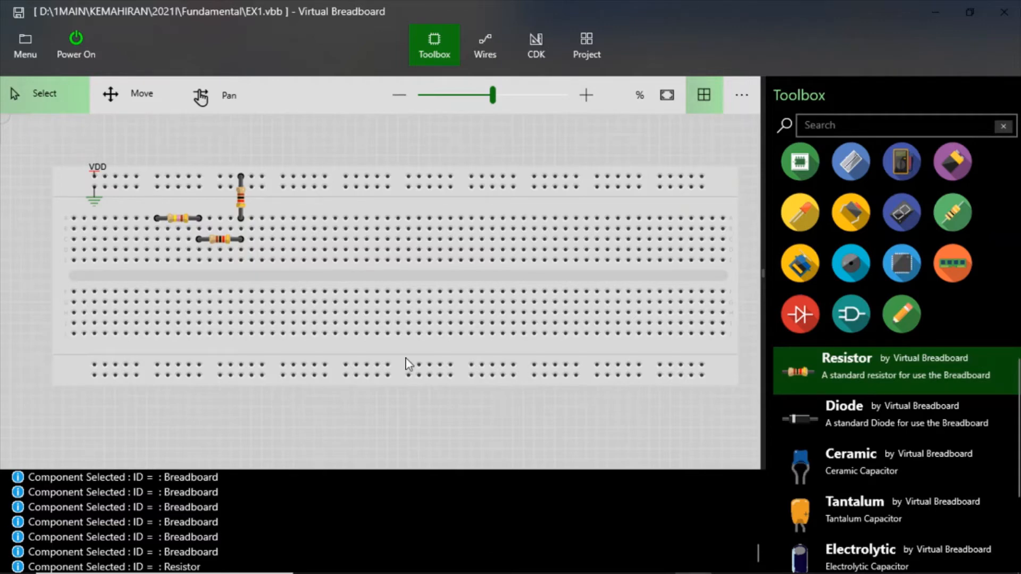
# - Consult the Word lab sheet's circuit diagram for the link between the 470 Ohm resistor and the 10 V source
pyautogui.moveTo(816, 564)
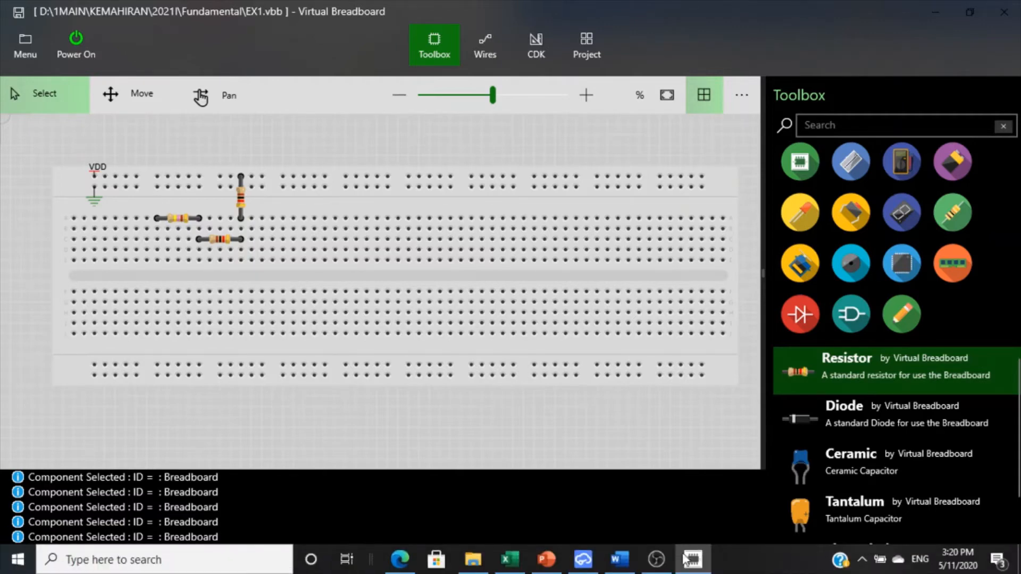
pyautogui.click(619, 558)
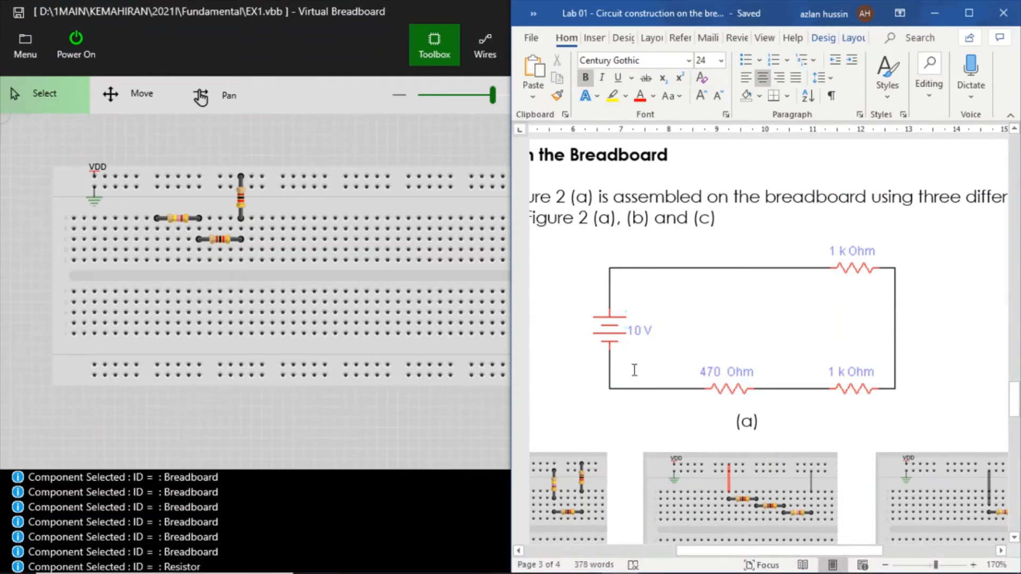
pyautogui.click(334, 209)
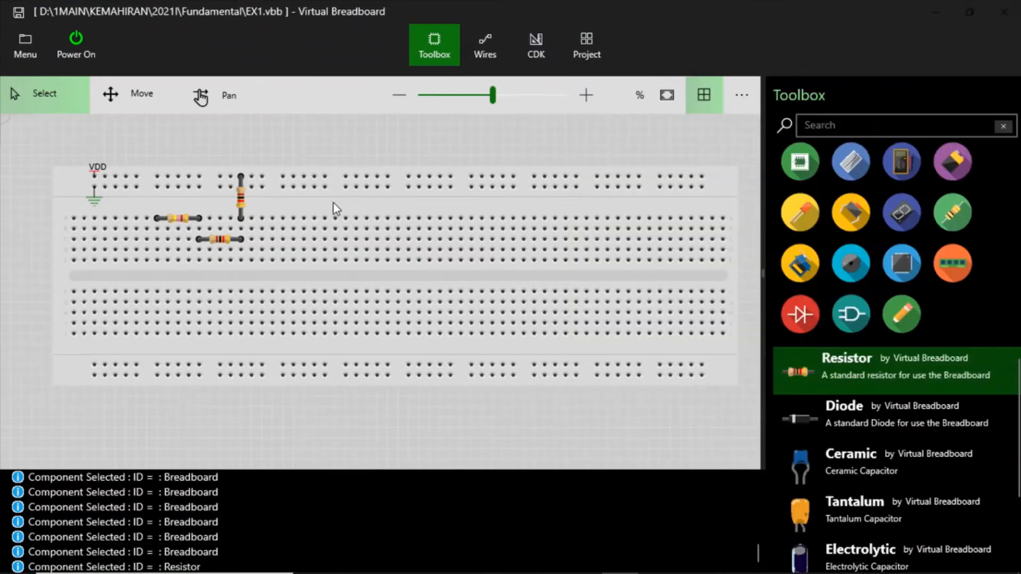
pyautogui.click(326, 129)
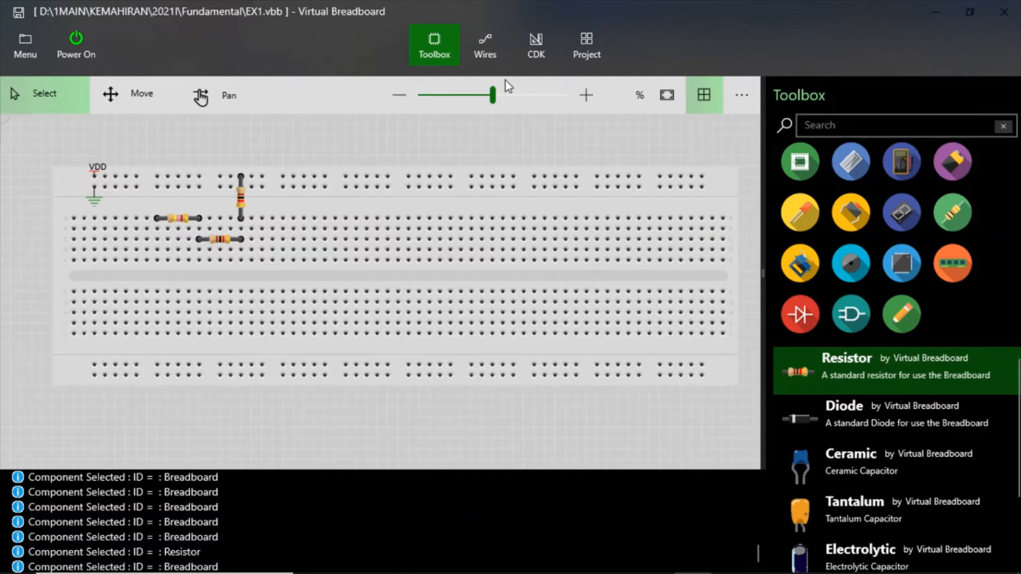
# - Draw a black 3 pt wire from the third terminal row in the 470 Ohm resistor's left-lead column up to the ground rail
pyautogui.click(486, 59)
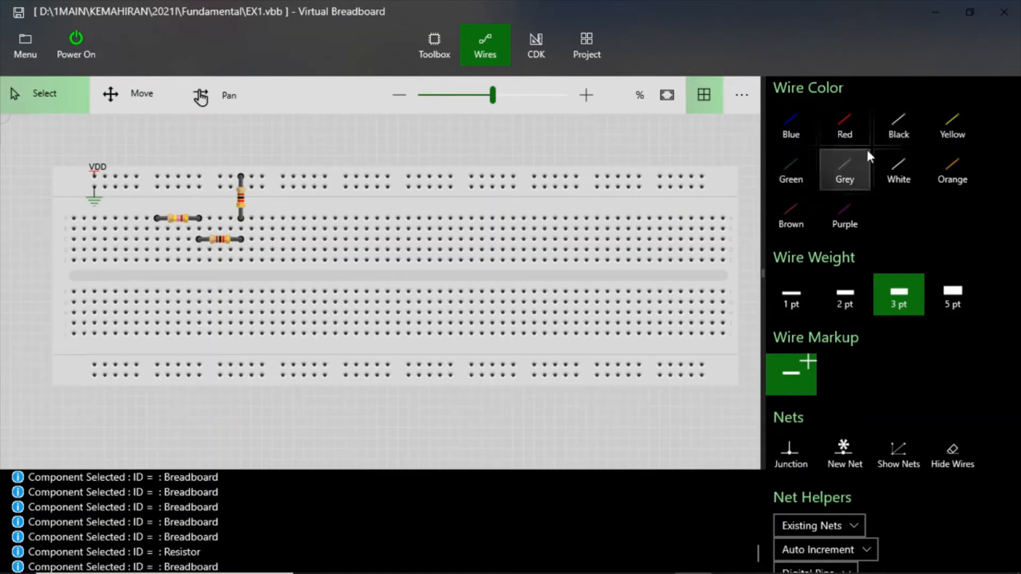
pyautogui.click(899, 120)
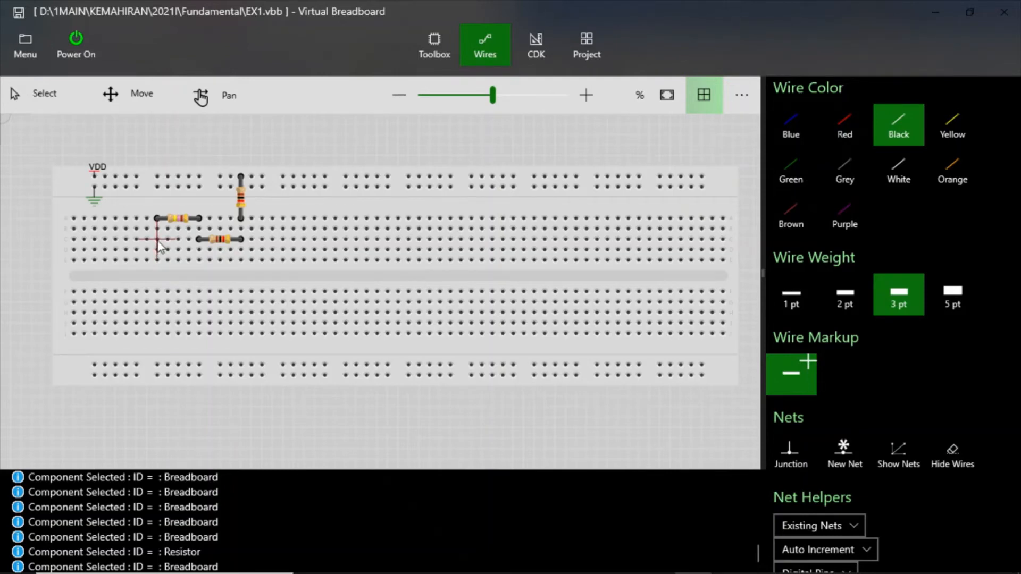
pyautogui.moveTo(158, 241); pyautogui.dragTo(220, 147)
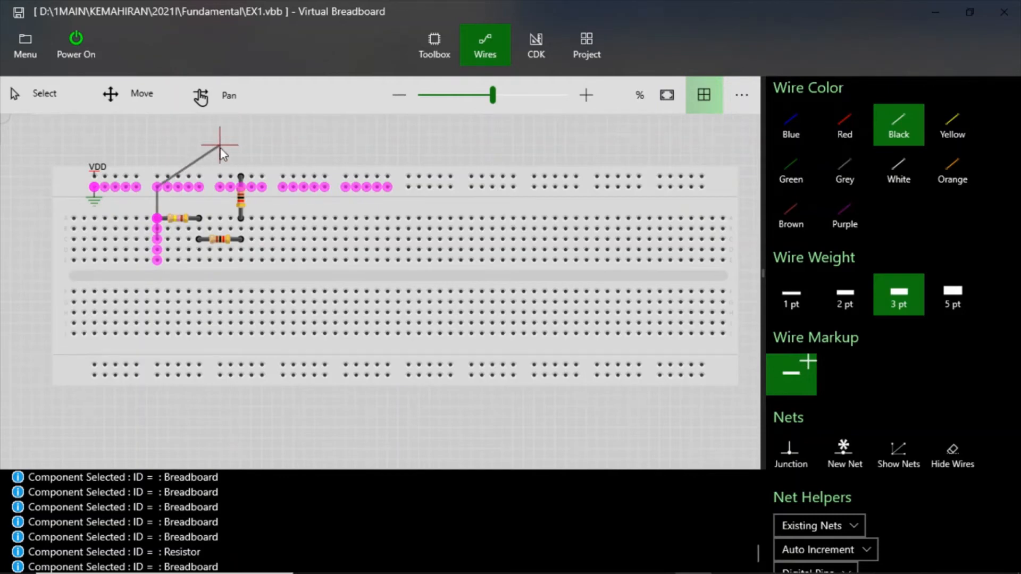
pyautogui.moveTo(220, 148); pyautogui.dragTo(220, 150)
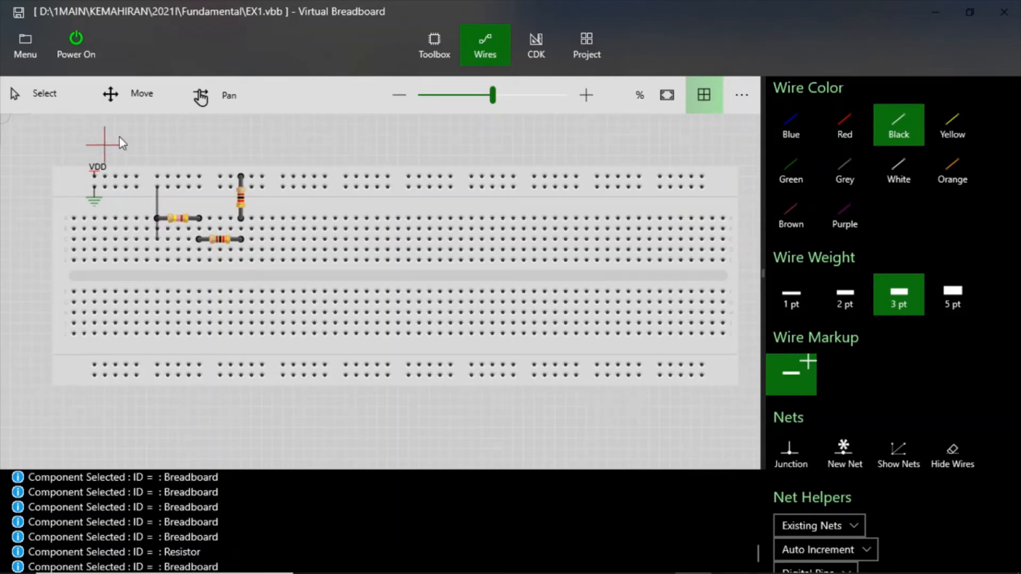
pyautogui.click(40, 98)
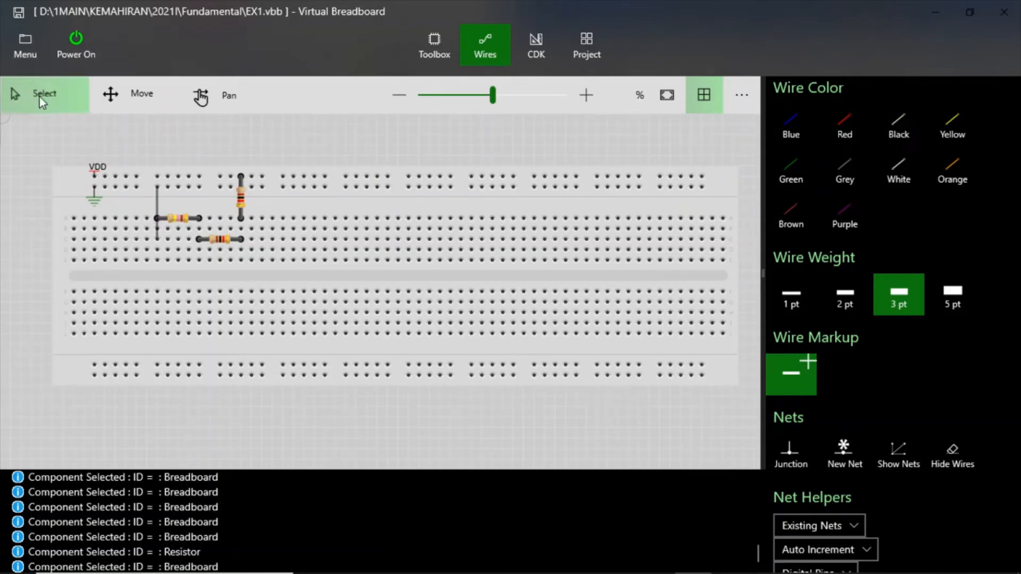
# - Highlight the breadboard's connected holes to examine the series path from the VDD rail through the three resistors to ground
pyautogui.click(134, 182)
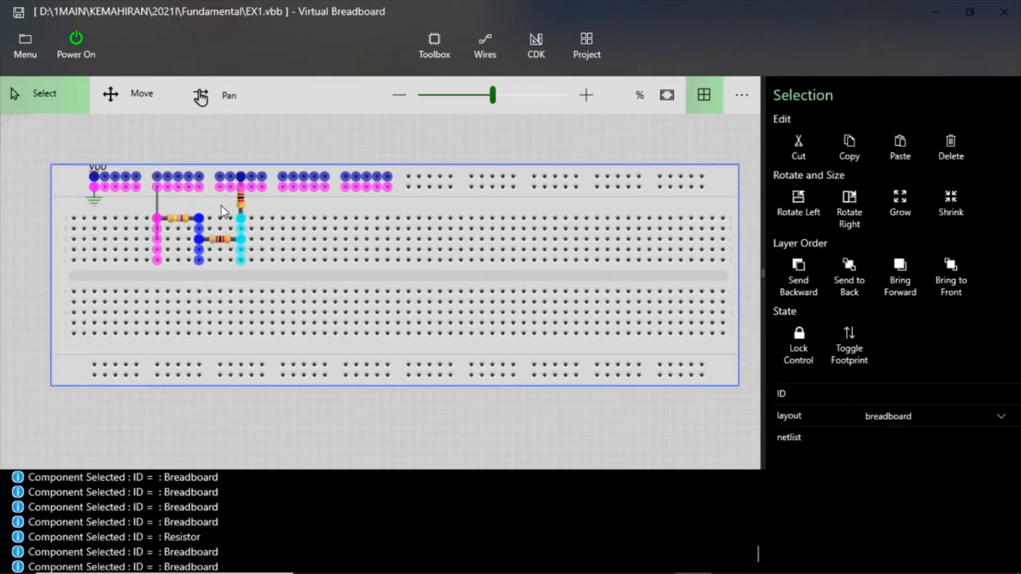
pyautogui.click(251, 206)
pyautogui.click(257, 132)
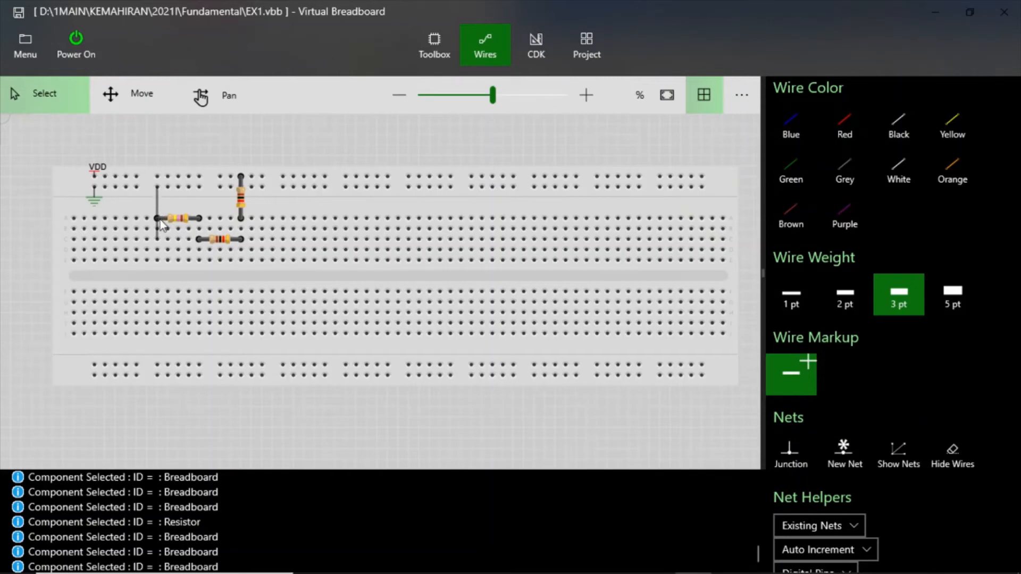
pyautogui.click(159, 252)
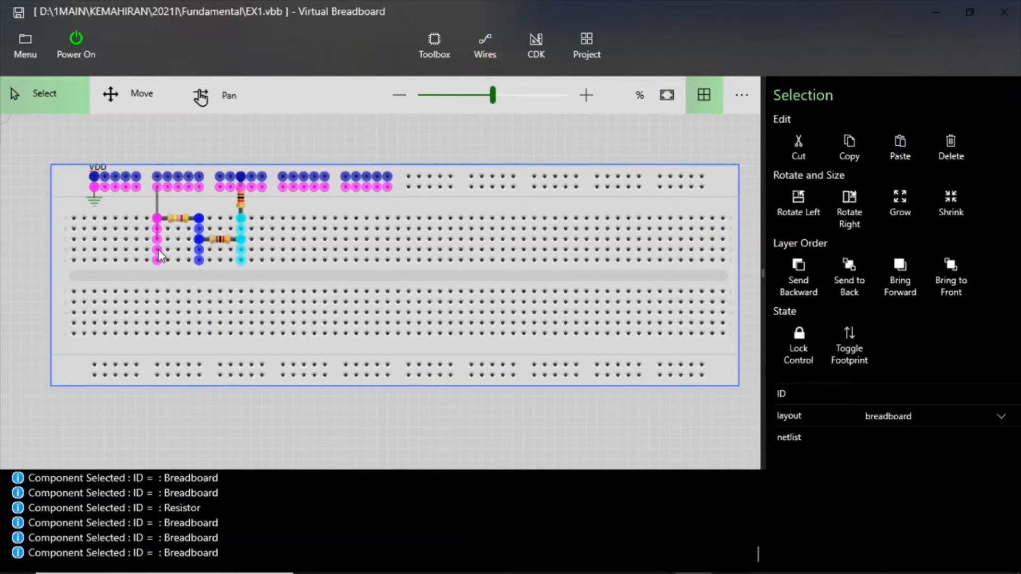
pyautogui.click(183, 209)
pyautogui.click(267, 142)
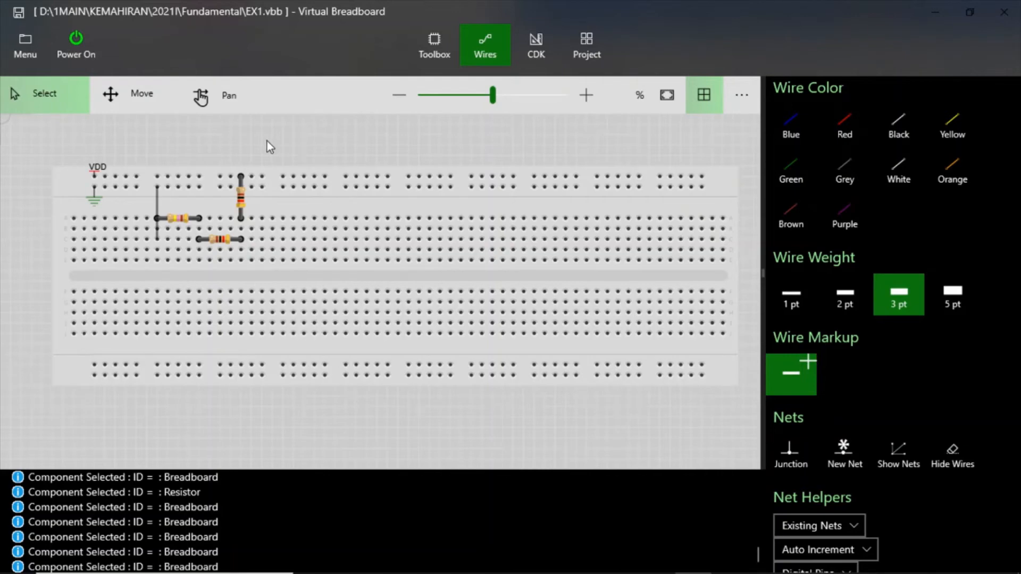
# - Delete the black wire to the ground rail and highlight the breadboard's connections to check the 470 Ohm resistor's column
pyautogui.click(158, 200)
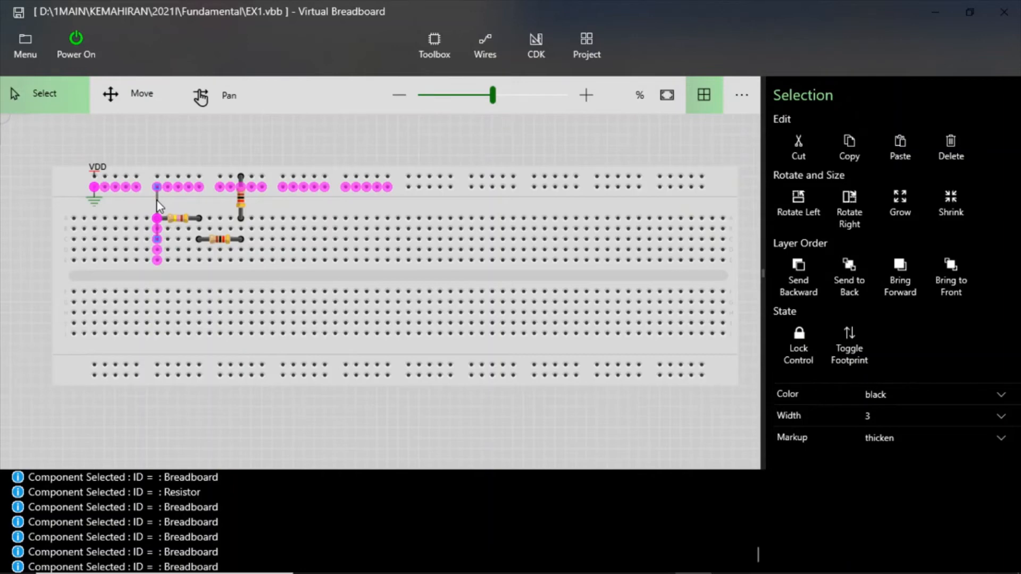
pyautogui.press('Delete')
pyautogui.click(195, 218)
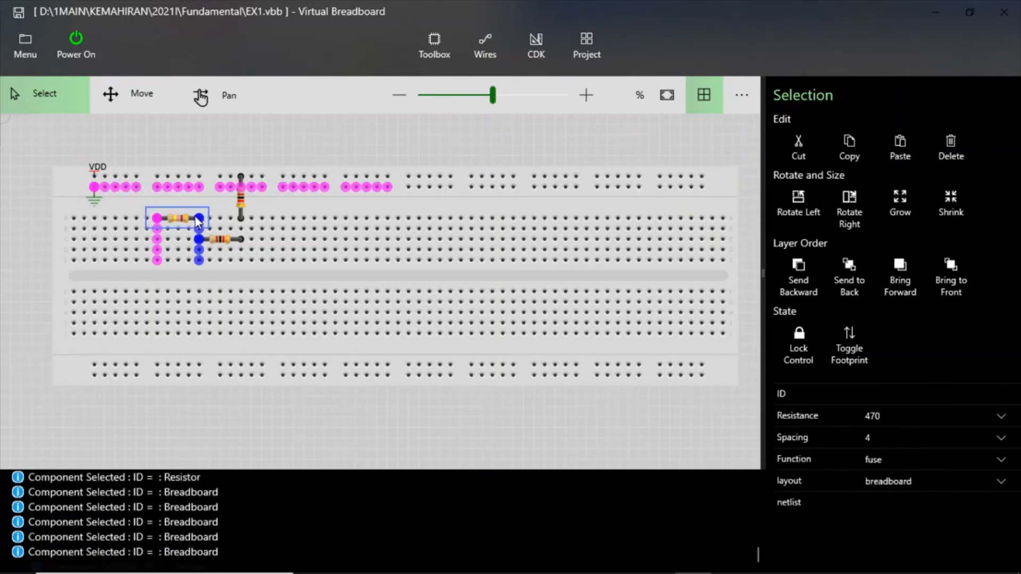
pyautogui.click(302, 166)
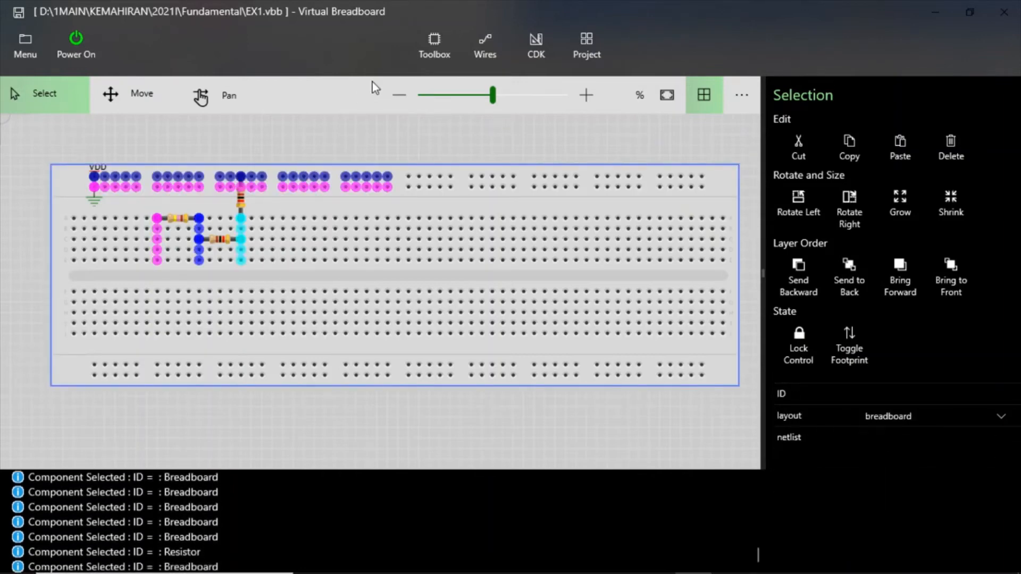
pyautogui.click(313, 128)
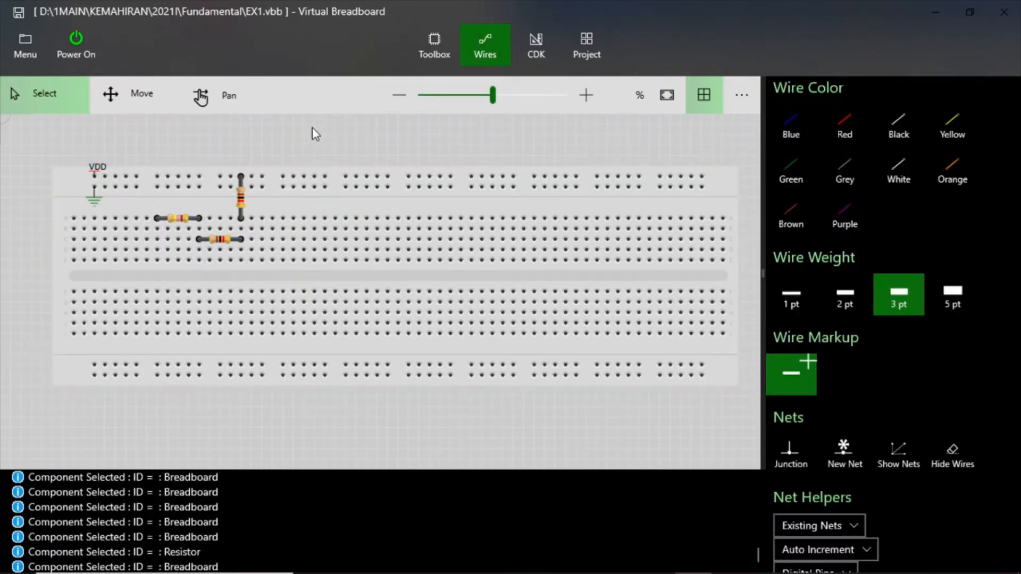
# - Delete the vertical 1 kOhm resistor, the 470 Ohm resistor and the horizontal 1 kOhm resistor from the breadboard
pyautogui.click(242, 200)
pyautogui.press('Delete')
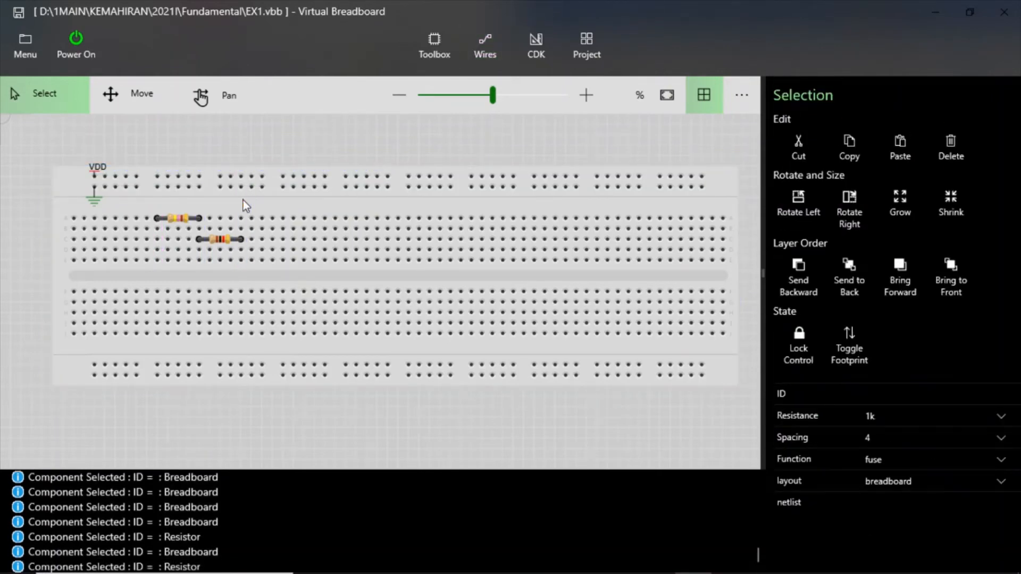
pyautogui.click(176, 222)
pyautogui.press('Delete')
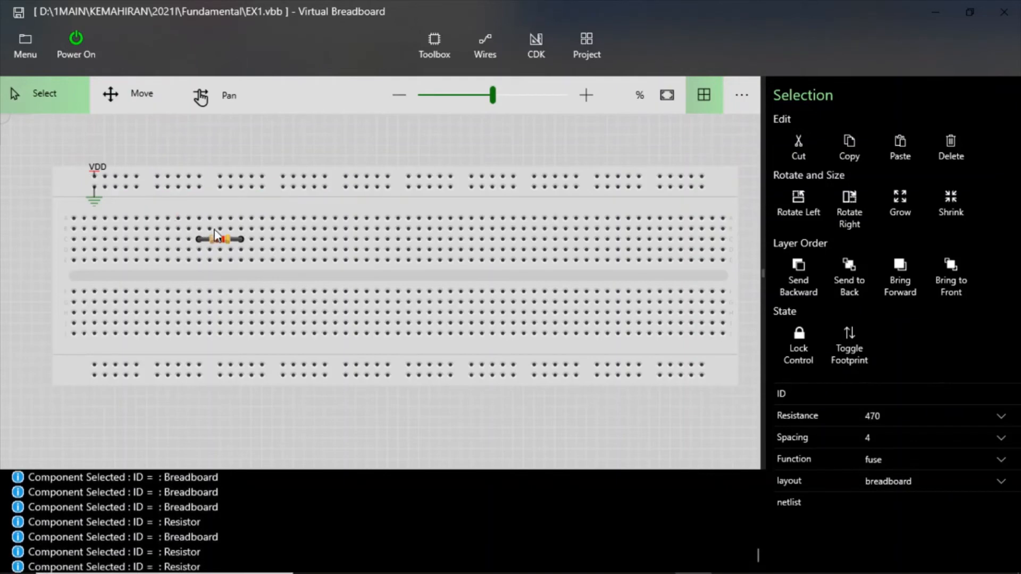
pyautogui.click(226, 243)
pyautogui.press('Delete')
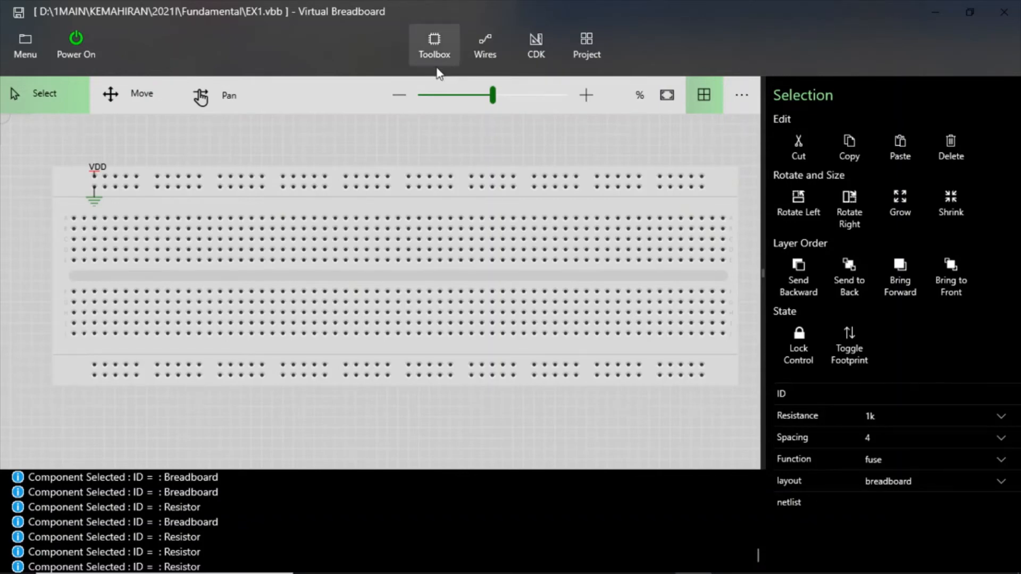
# - Place a horizontal resistor in the breadboard's second terminal row, with its right lead in line with the fourth rail group's last hole
pyautogui.click(437, 45)
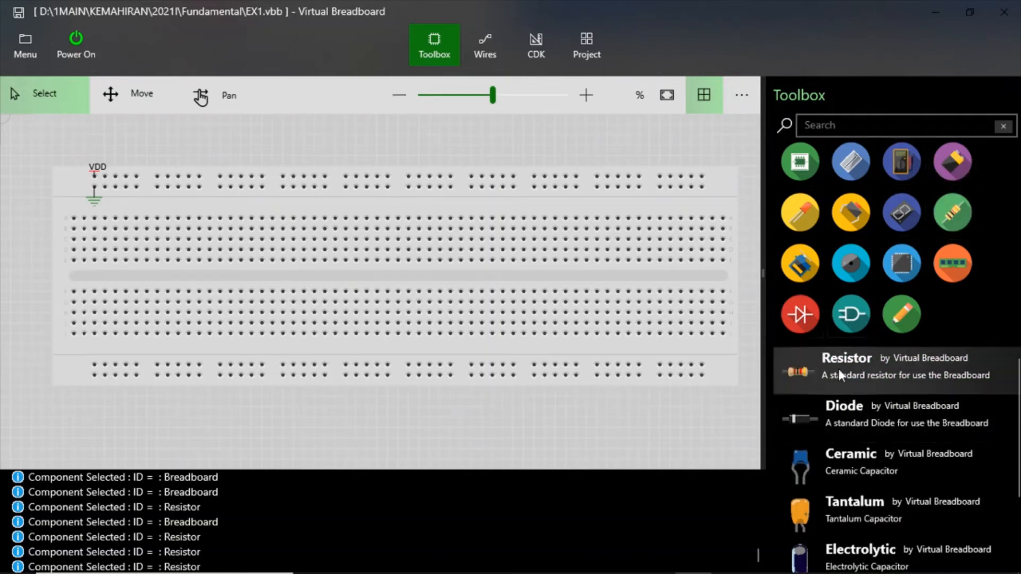
pyautogui.moveTo(838, 369); pyautogui.dragTo(370, 269)
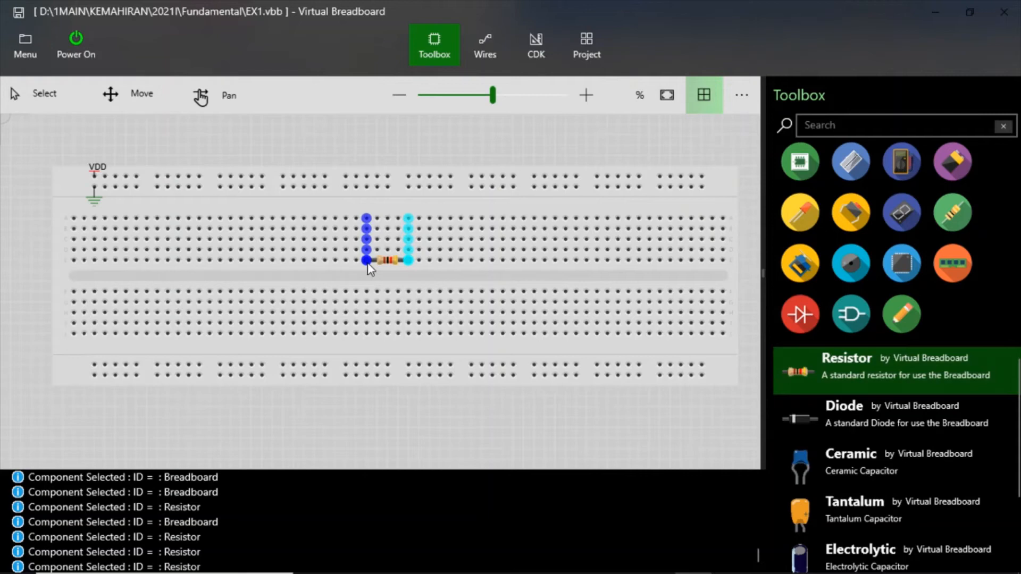
pyautogui.moveTo(371, 268); pyautogui.dragTo(305, 255)
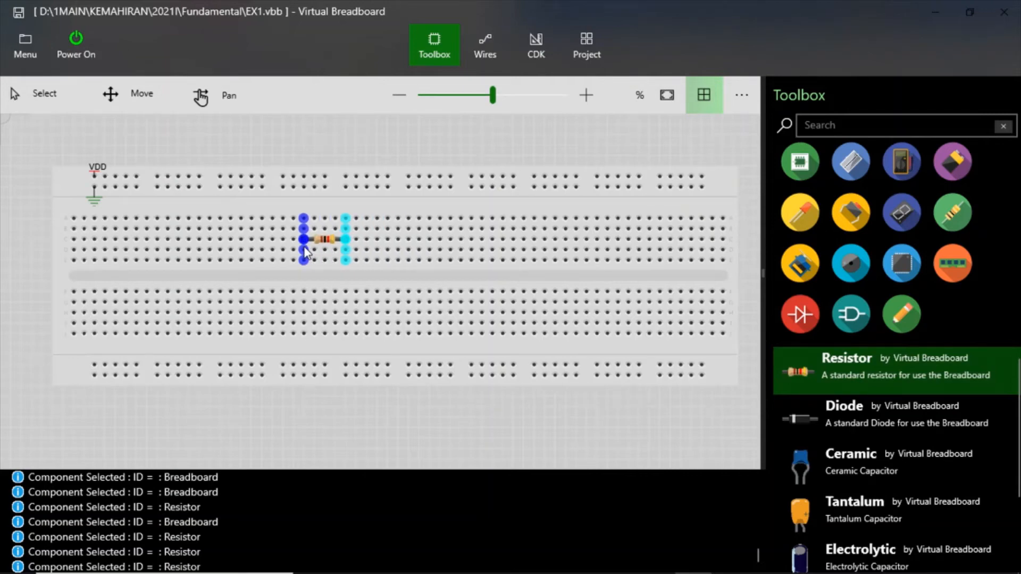
pyautogui.click(304, 248)
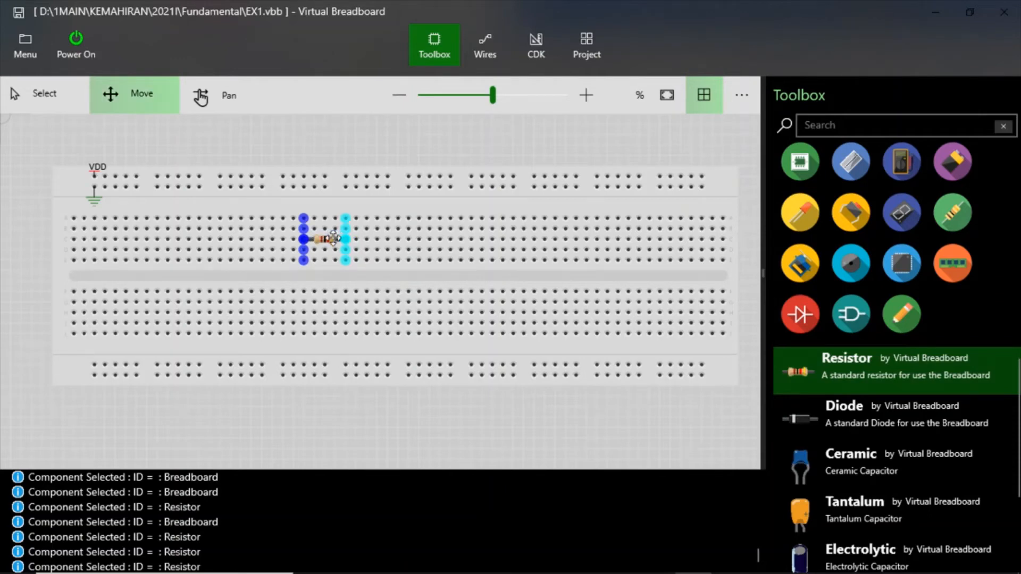
pyautogui.moveTo(334, 233); pyautogui.dragTo(312, 228)
pyautogui.click(364, 212)
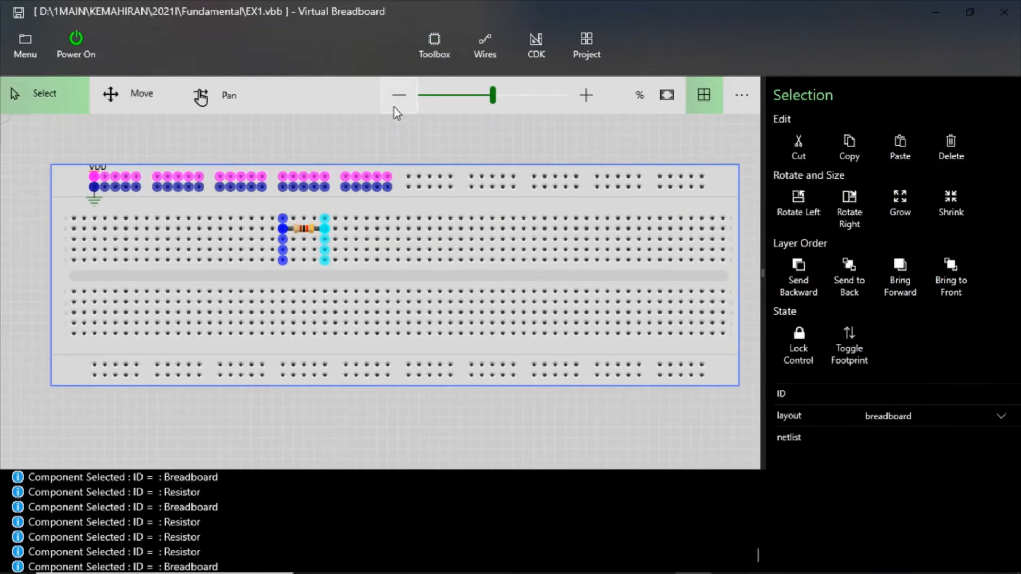
pyautogui.click(392, 146)
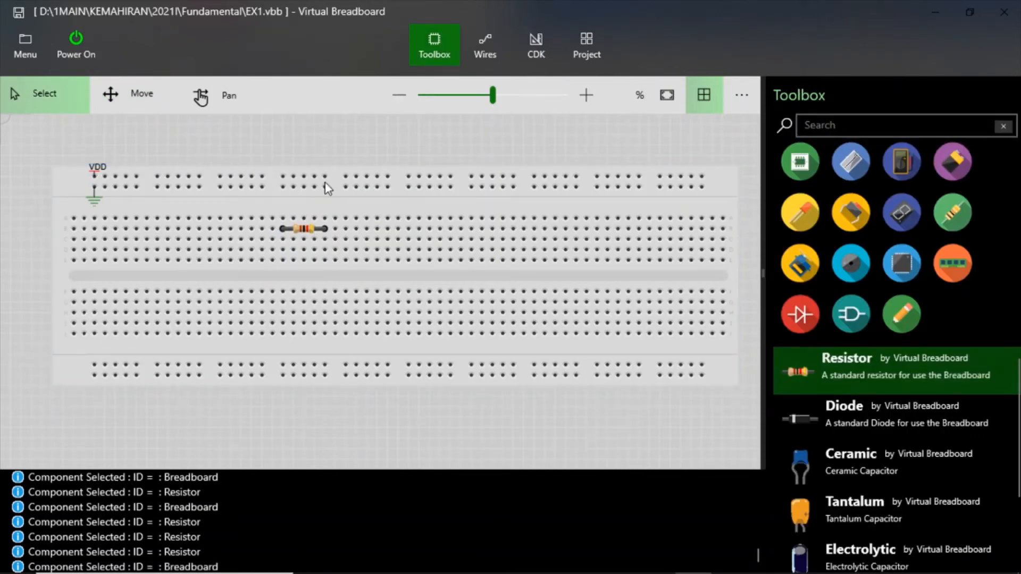
# - Draw a red 3 pt wire from the VDD rail down to the first terminal row in the resistor's right-lead column
pyautogui.click(477, 40)
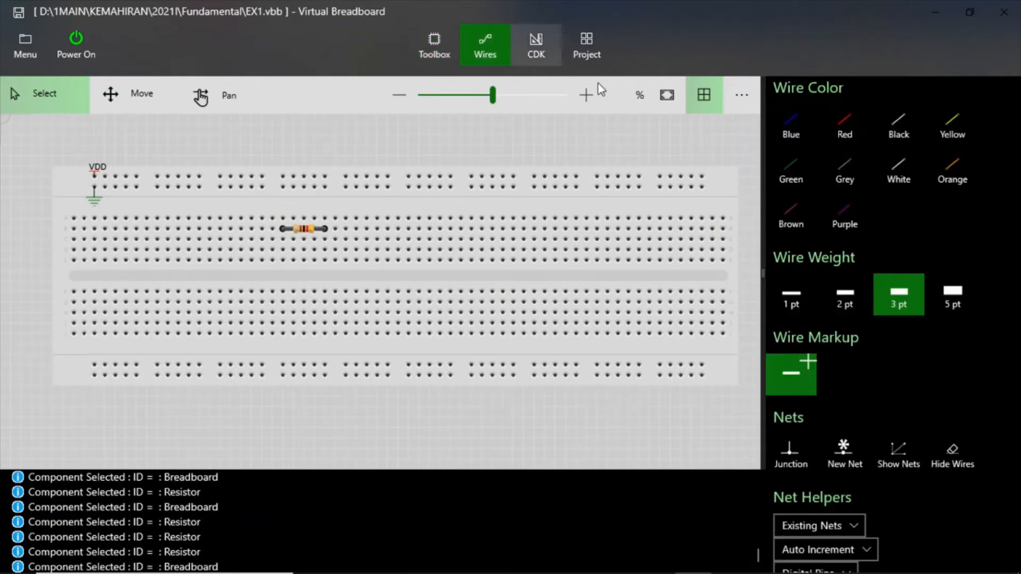
pyautogui.click(845, 123)
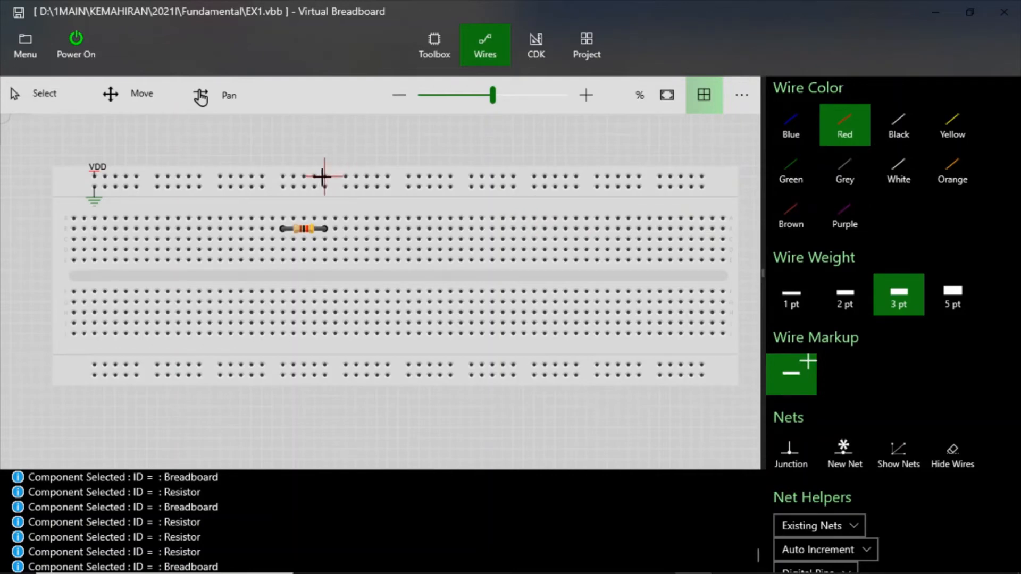
pyautogui.moveTo(324, 178); pyautogui.dragTo(325, 217)
pyautogui.click(324, 217)
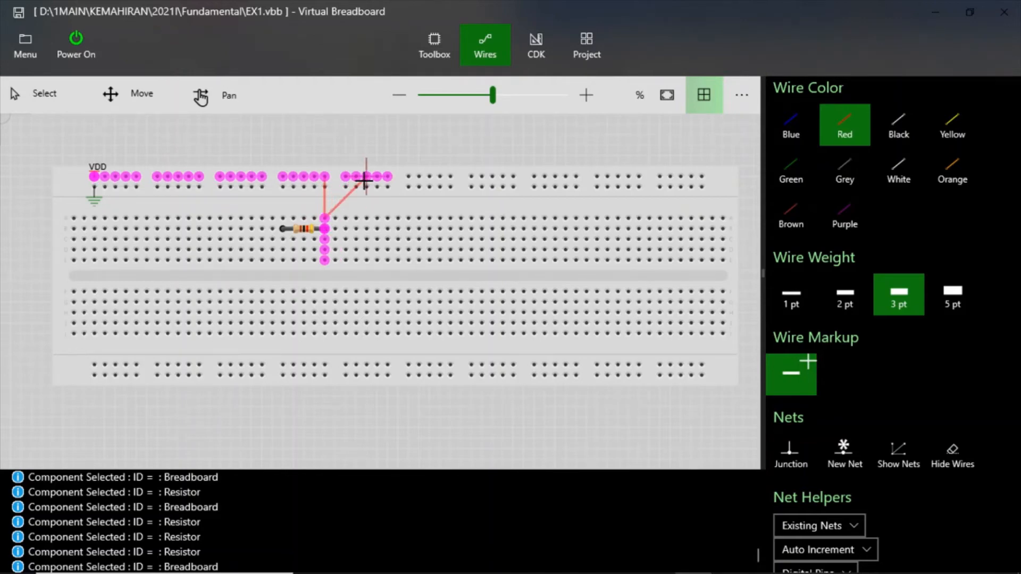
pyautogui.press('Escape')
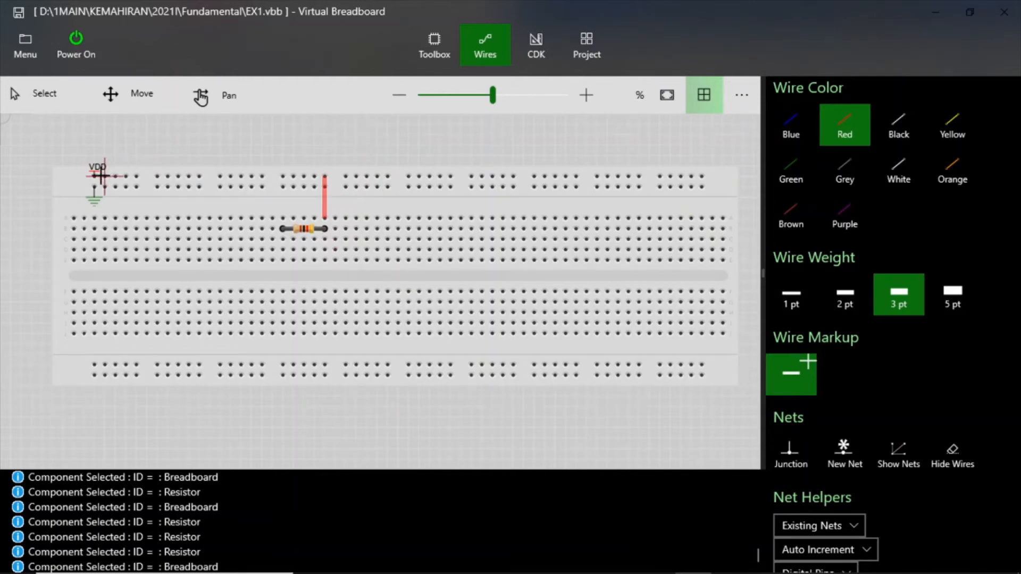
# - Highlight the breadboard's connected holes to examine the link from the VDD rail through the red wire to the resistor
pyautogui.click(39, 101)
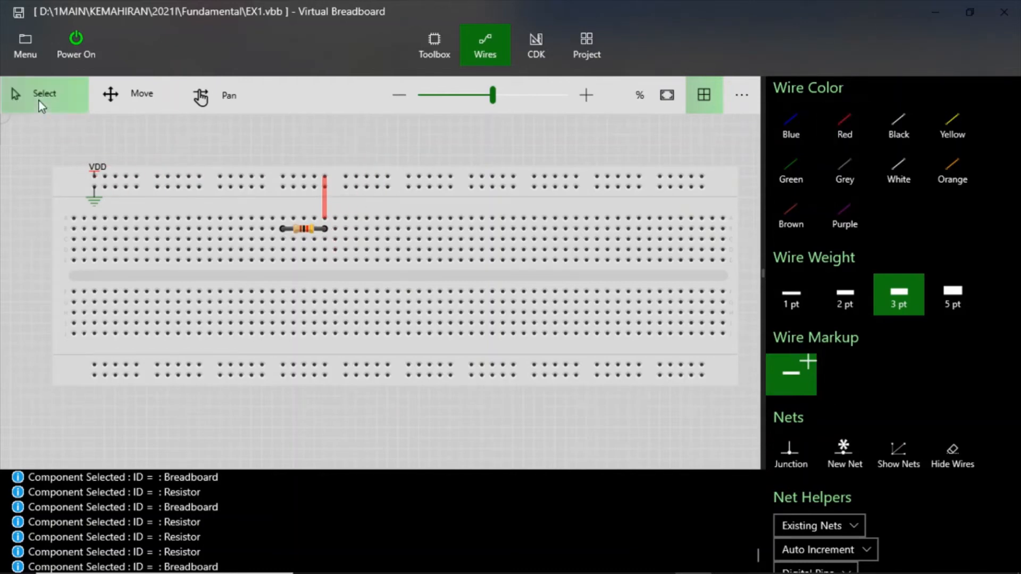
pyautogui.click(129, 184)
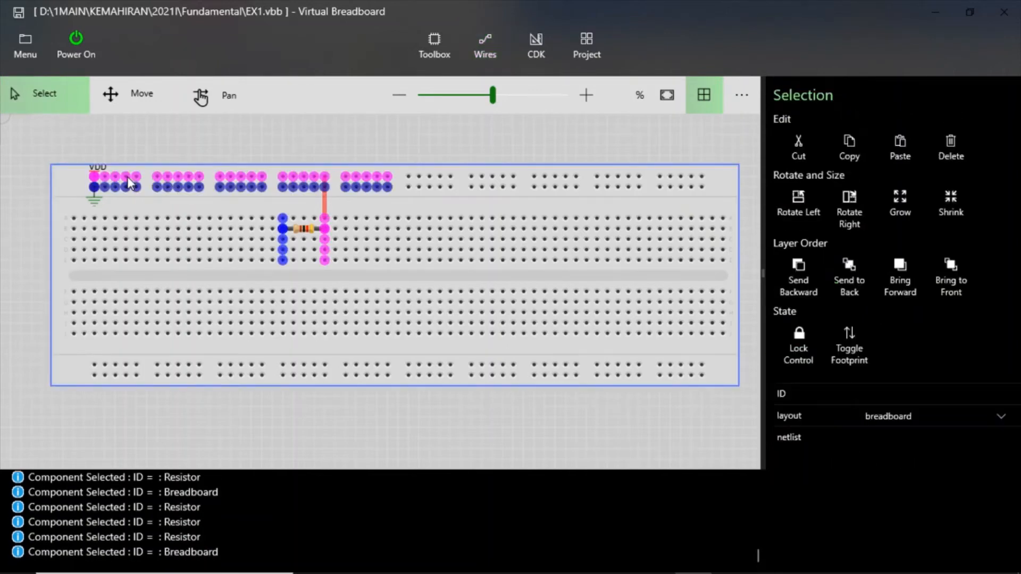
pyautogui.click(130, 183)
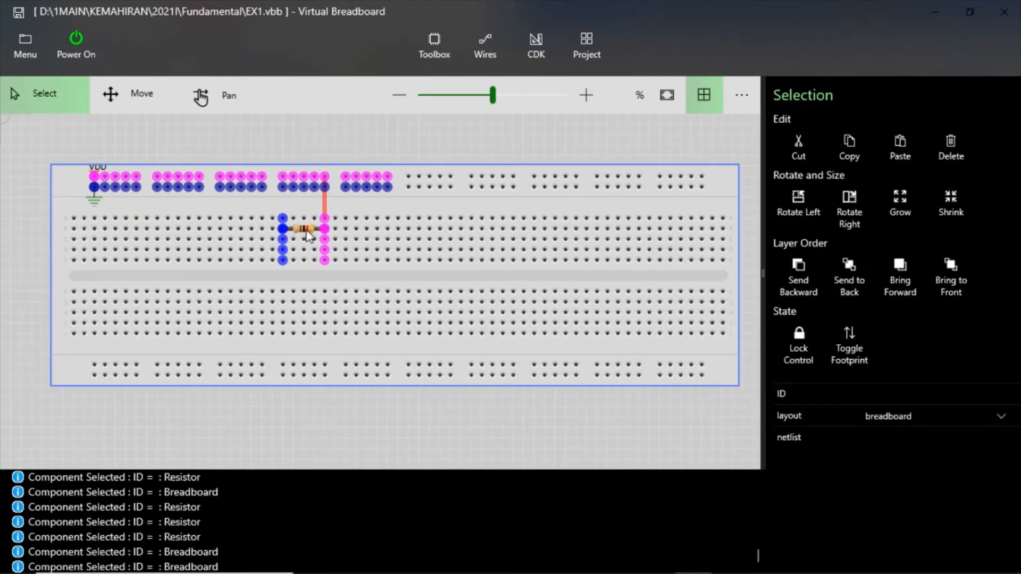
pyautogui.click(327, 136)
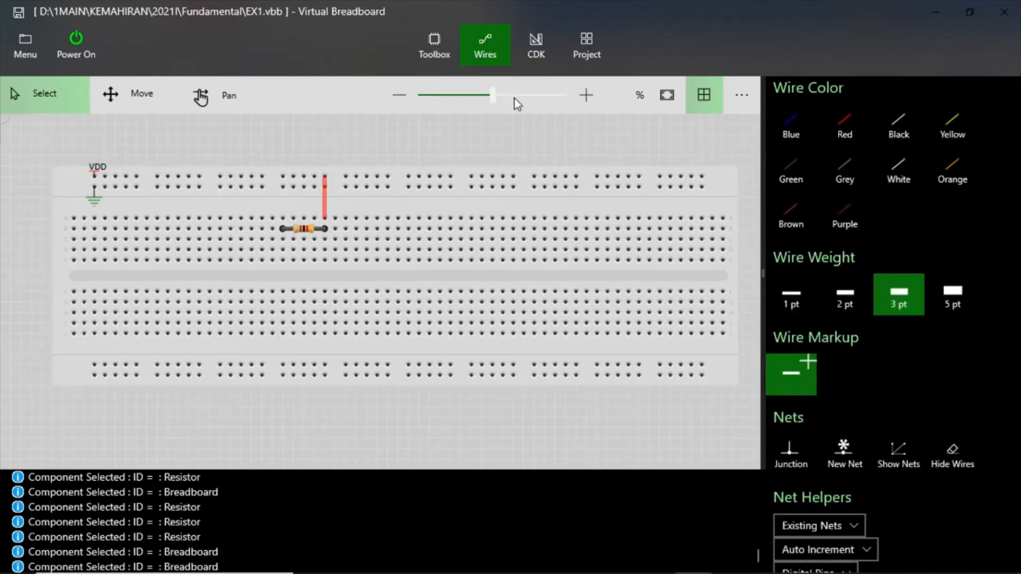
# - Place two more horizontal resistors stepping down leftward in rows three and four, each sharing a column with the previous resistor's left lead
pyautogui.click(448, 52)
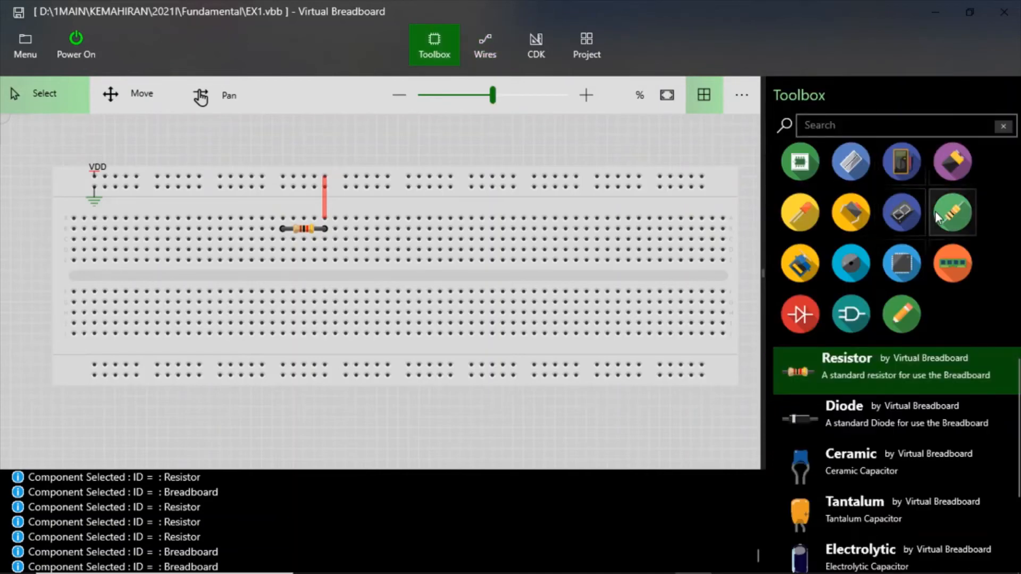
pyautogui.click(823, 361)
pyautogui.moveTo(822, 362); pyautogui.dragTo(250, 240)
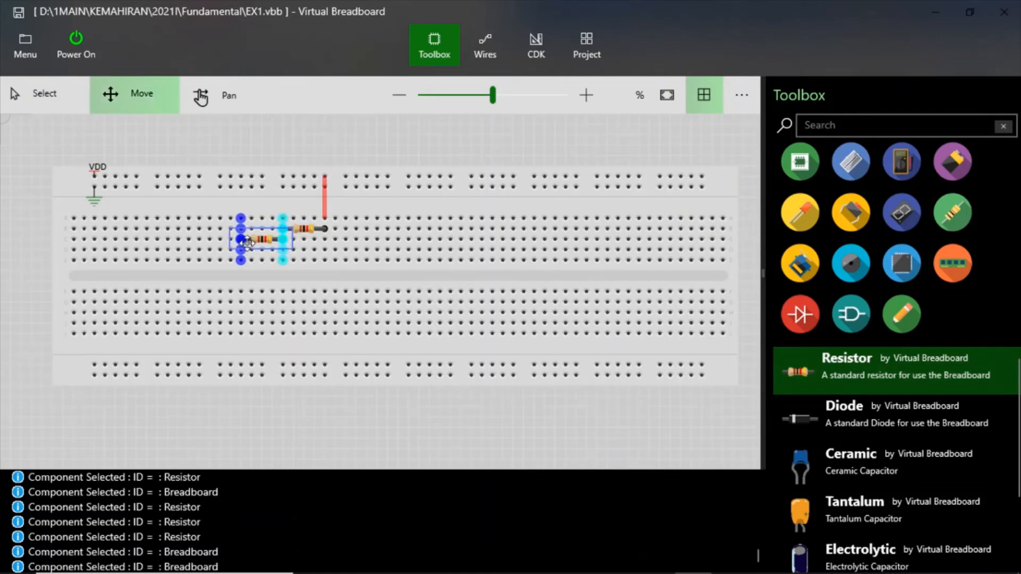
pyautogui.click(280, 159)
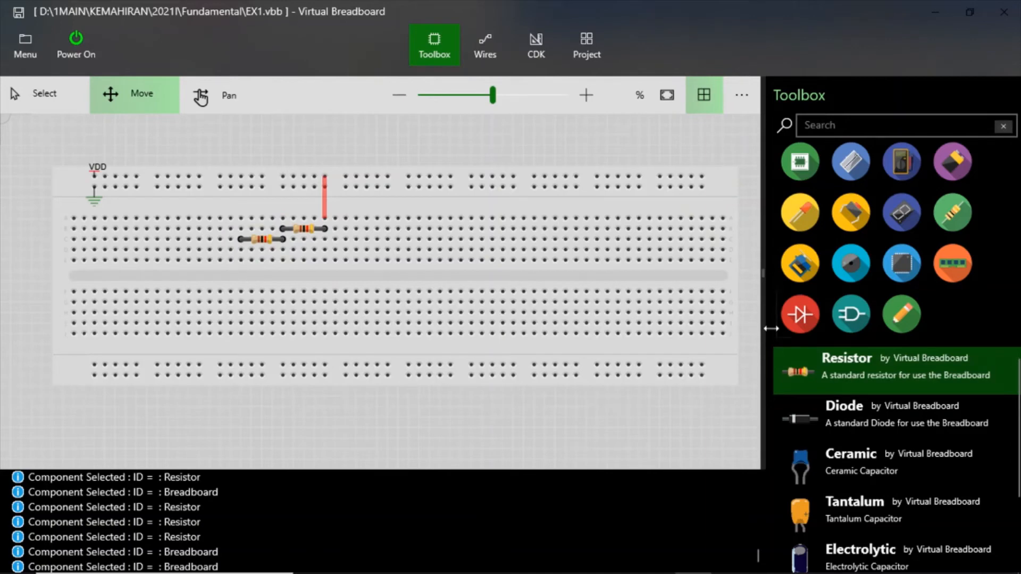
pyautogui.moveTo(833, 383); pyautogui.dragTo(200, 248)
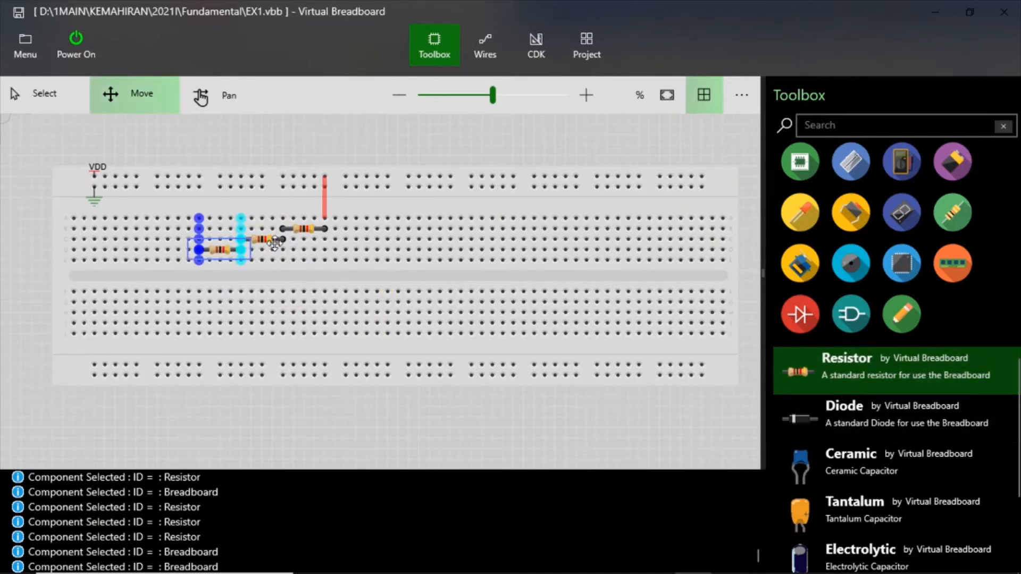
# - Set the resistance of the lowest, leftmost resistor to 470
pyautogui.click(232, 250)
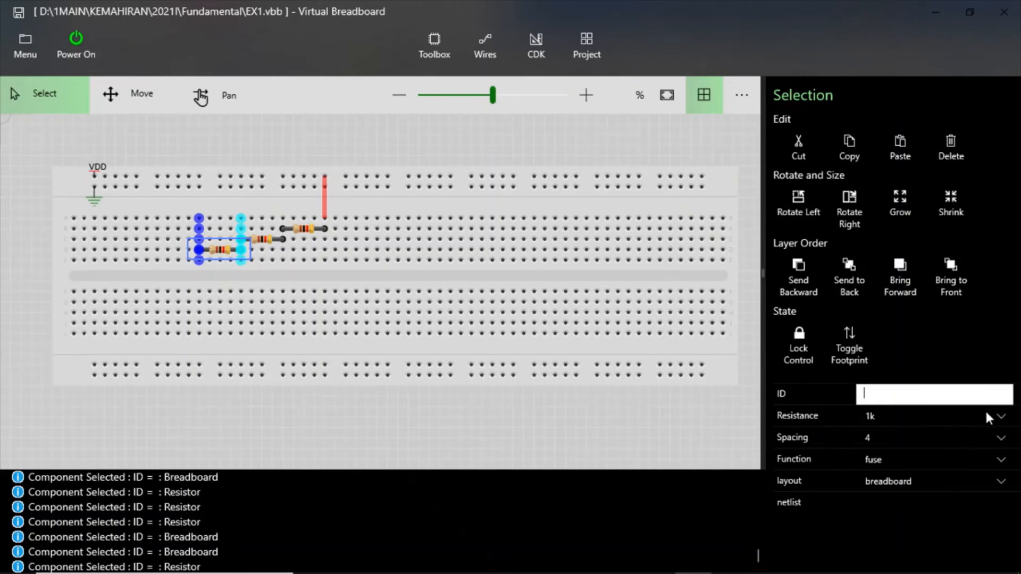
pyautogui.click(1002, 420)
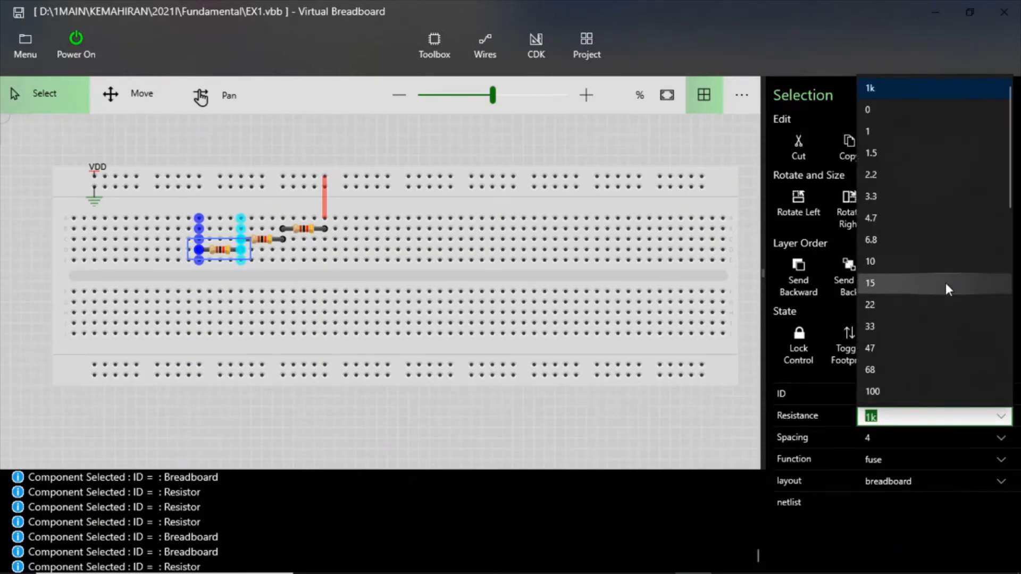
pyautogui.moveTo(1010, 179); pyautogui.dragTo(1012, 264)
pyautogui.click(930, 253)
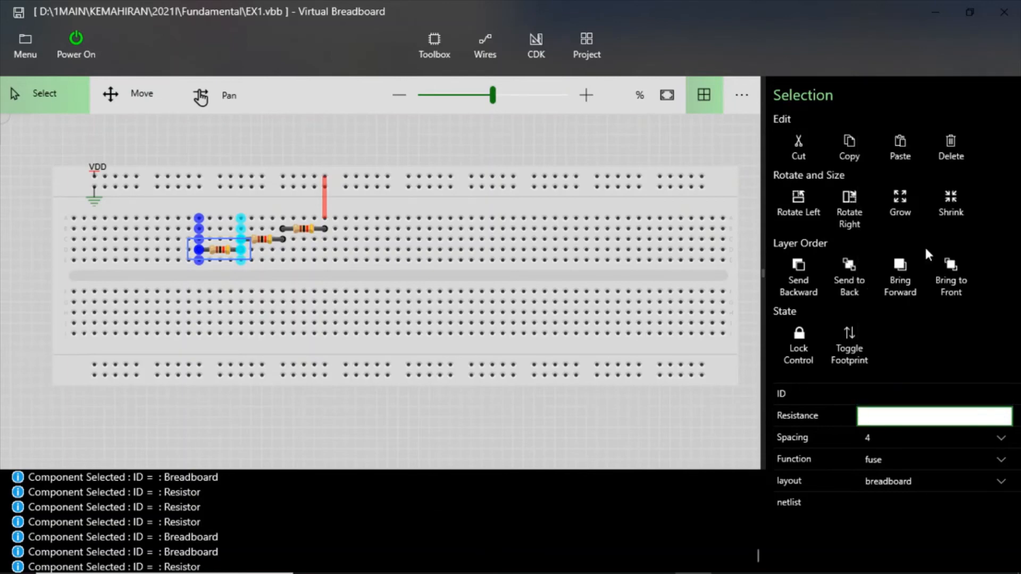
pyautogui.click(682, 409)
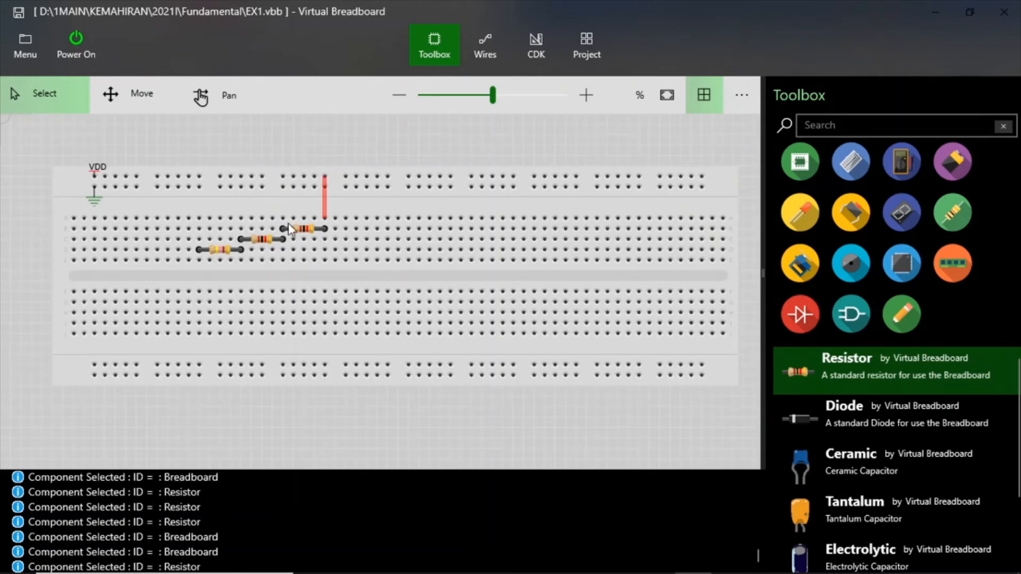
# - Draw a black 3 pt wire from the first terminal row in the 470 Ohm resistor's left-lead column up to the ground rail
pyautogui.click(486, 48)
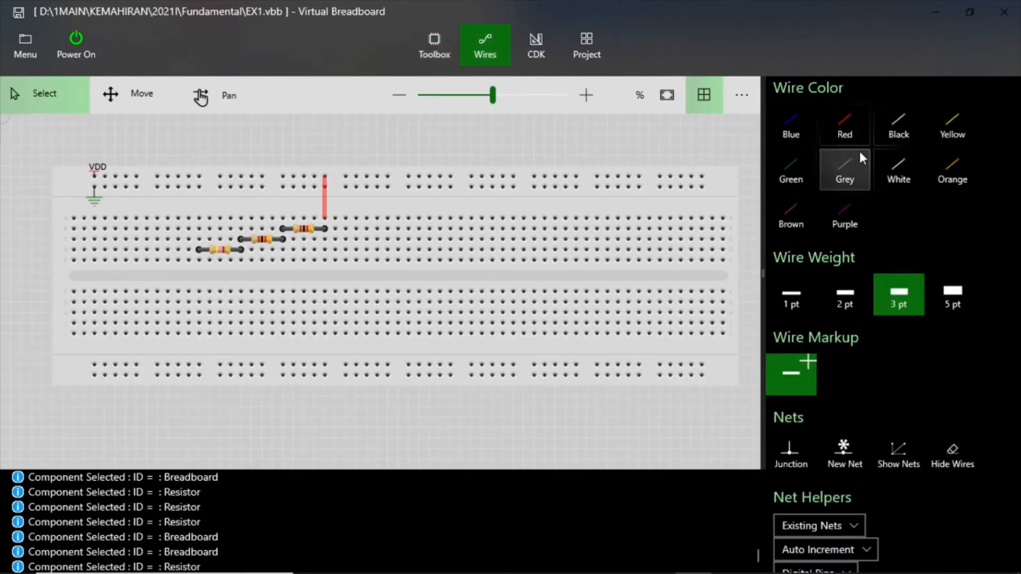
pyautogui.click(898, 139)
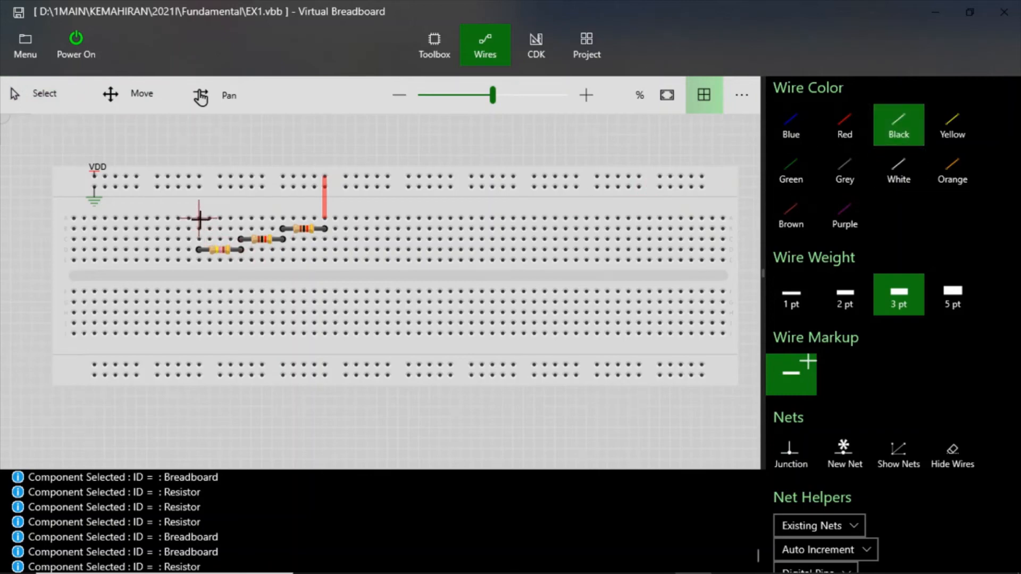
pyautogui.moveTo(198, 218)
pyautogui.mouseDown()
pyautogui.moveTo(199, 187)
pyautogui.moveTo(216, 169)
pyautogui.mouseUp()
pyautogui.click(204, 180)
pyautogui.click(199, 188)
pyautogui.moveTo(652, 573)
# - Delete the two 1 kOhm resistors, the 470 Ohm resistor and the black ground wire from the breadboard
pyautogui.click(34, 94)
pyautogui.click(315, 230)
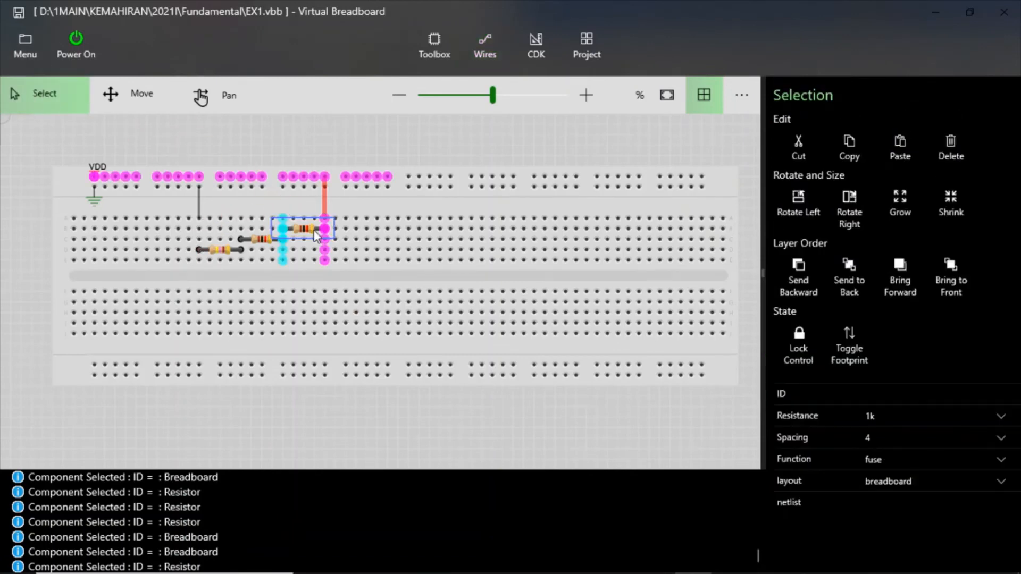
pyautogui.press('Delete')
pyautogui.press('Delete')
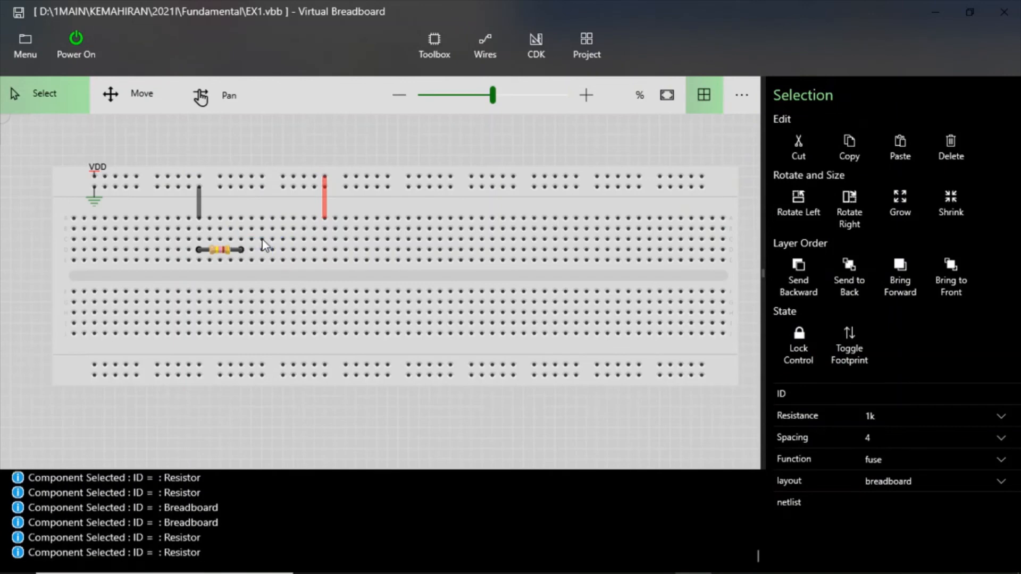
pyautogui.click(226, 251)
pyautogui.press('Delete')
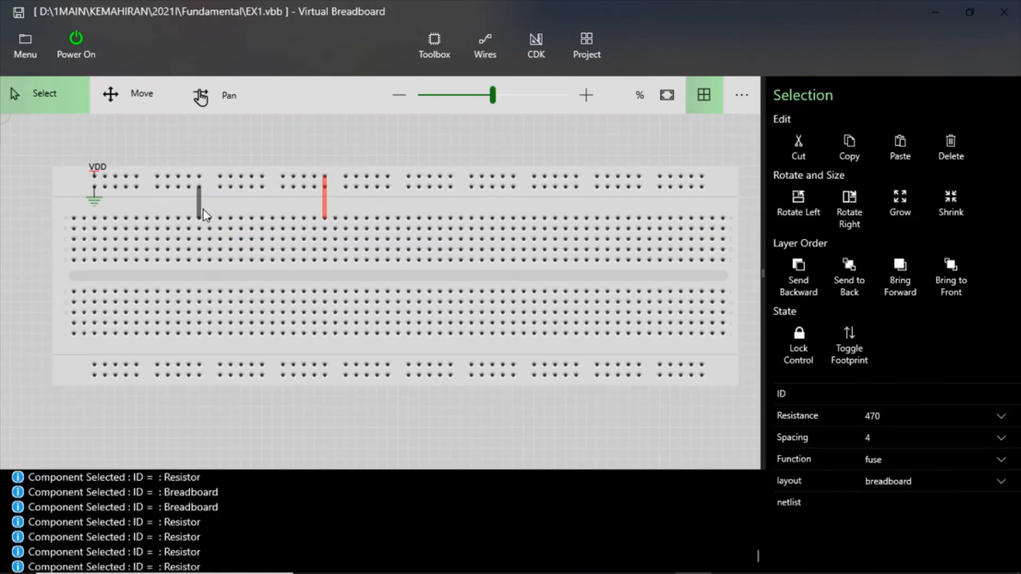
pyautogui.click(200, 209)
pyautogui.press('Delete')
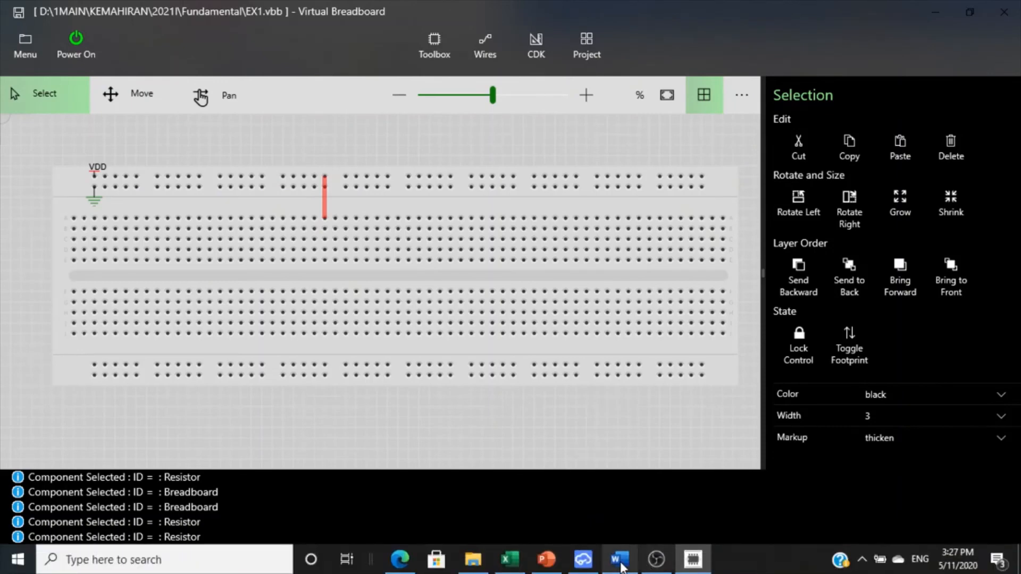
# - Switch to the Word lab sheet and examine the breadboard arrangements (a), (b) and (c) in Figure 2
pyautogui.click(617, 559)
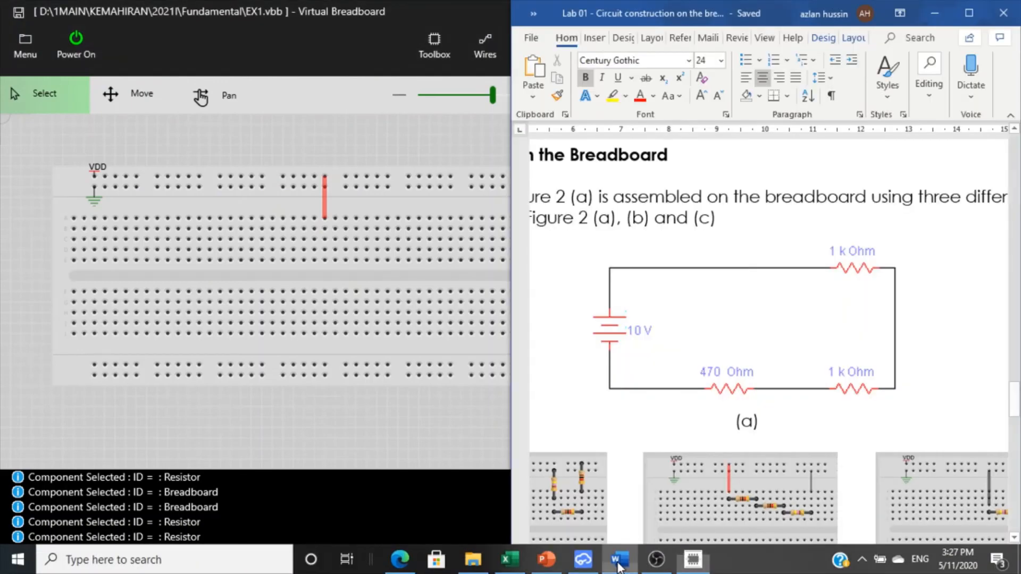
pyautogui.click(1015, 400)
pyautogui.moveTo(1015, 400); pyautogui.dragTo(929, 418)
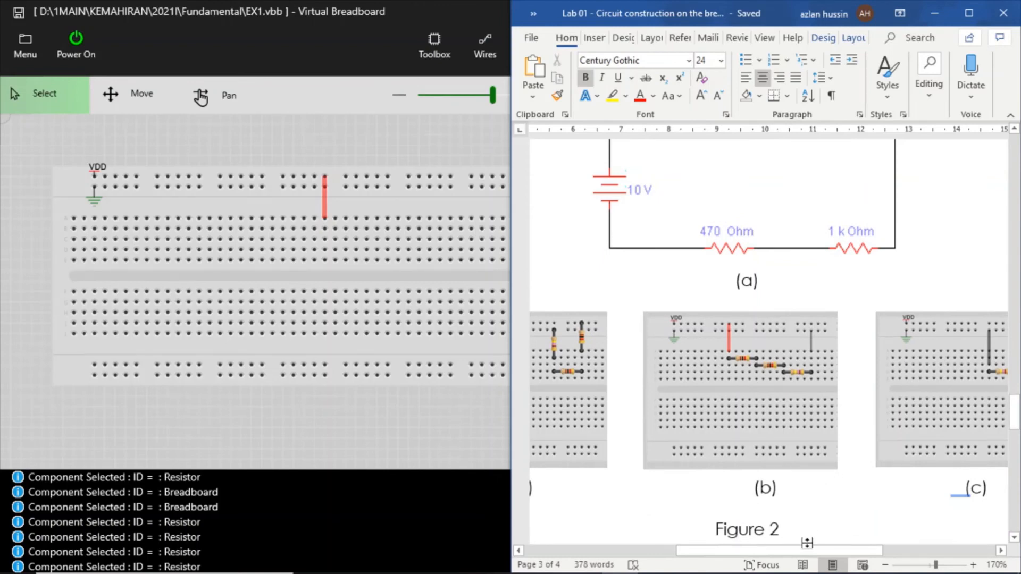
pyautogui.moveTo(805, 550); pyautogui.dragTo(868, 550)
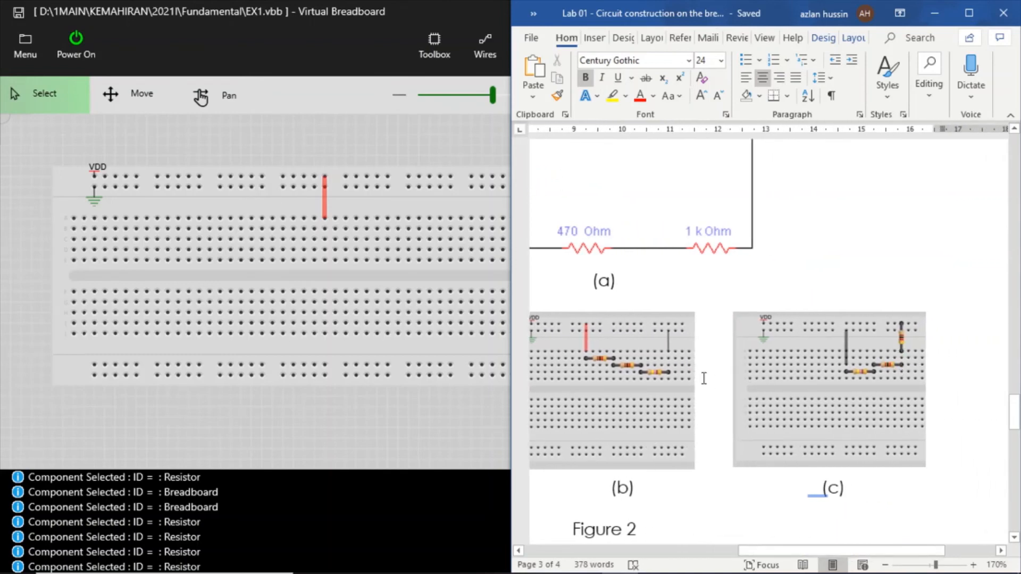
pyautogui.moveTo(792, 551); pyautogui.dragTo(742, 551)
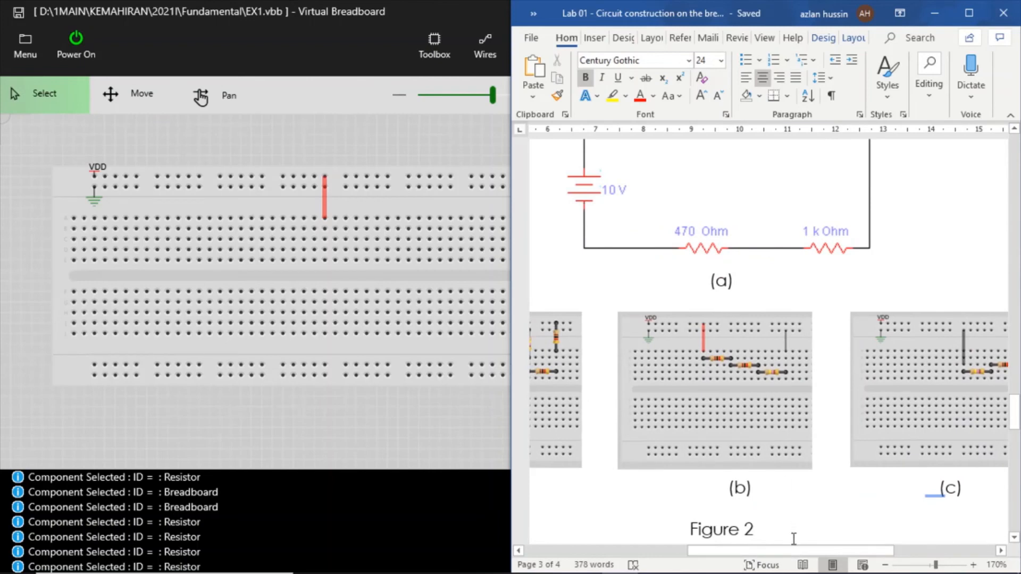
pyautogui.moveTo(788, 551); pyautogui.dragTo(710, 551)
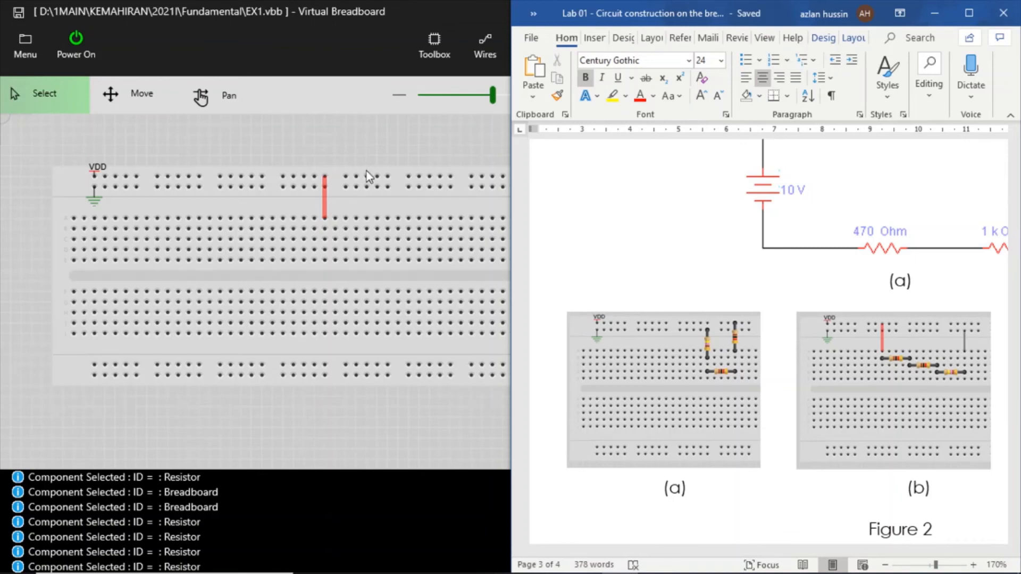
# - Replace the red wire with a vertical 1k resistor from the VDD rail down to the first terminal row
pyautogui.click(324, 200)
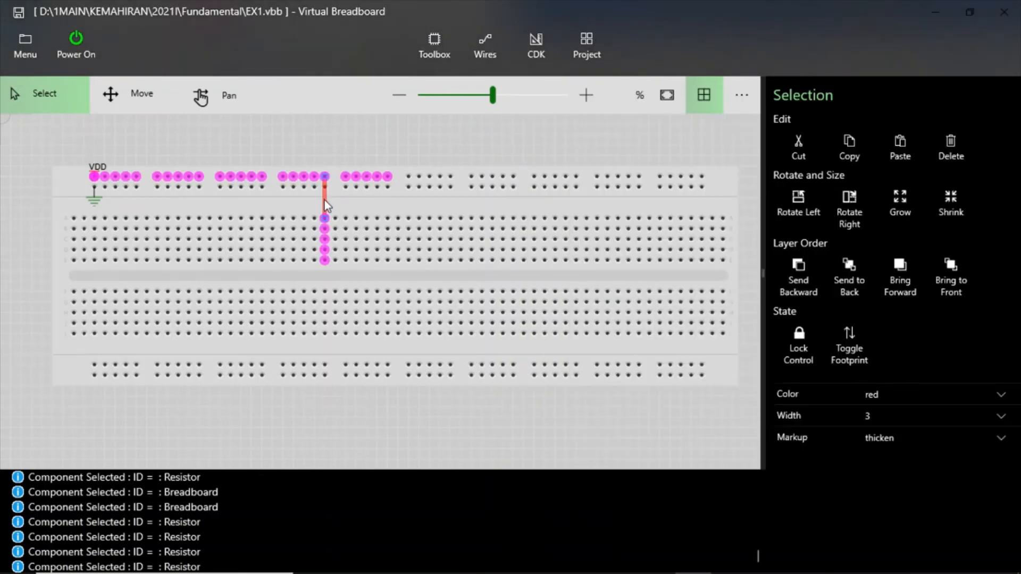
pyautogui.press('Delete')
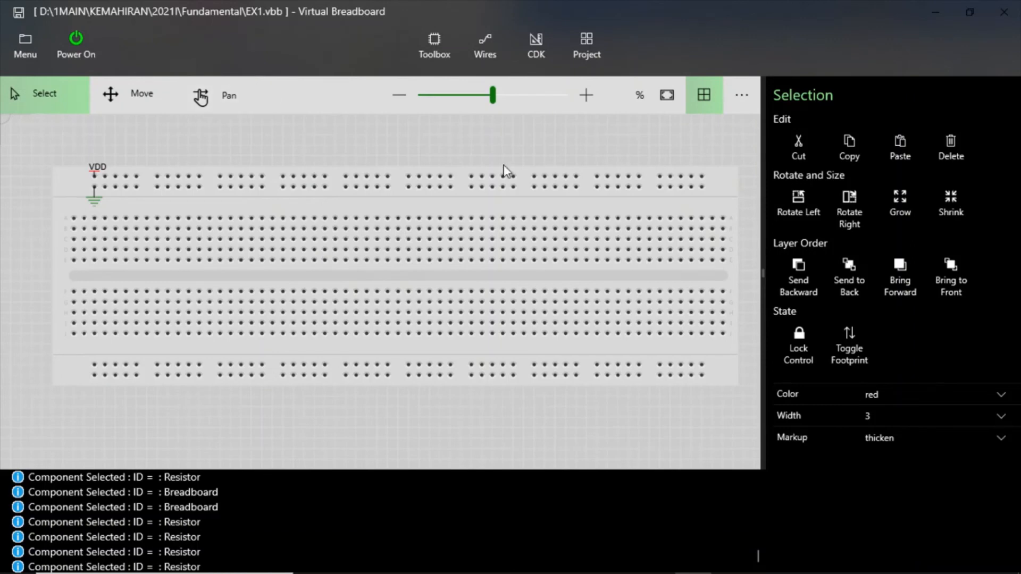
pyautogui.click(437, 45)
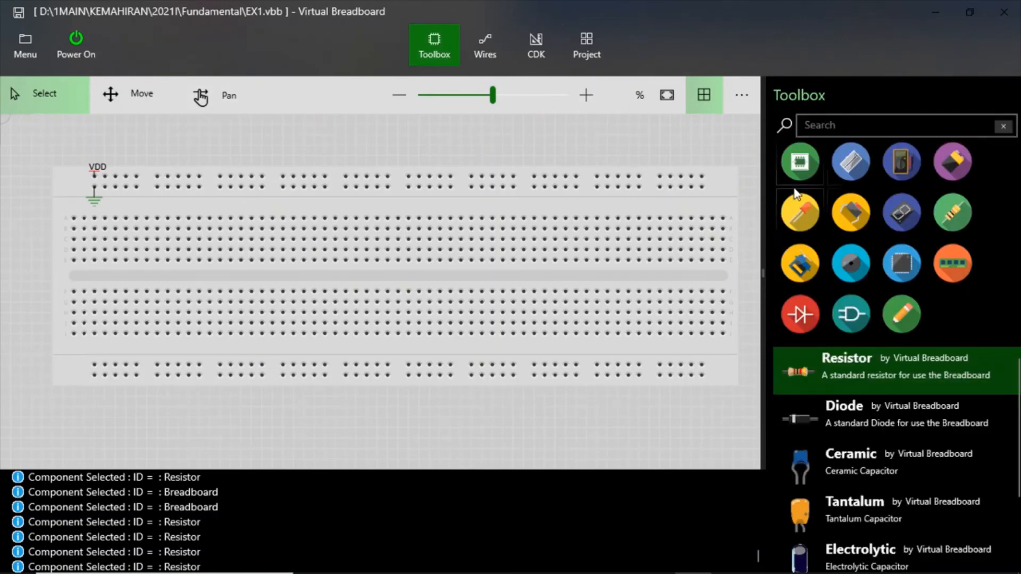
pyautogui.click(961, 220)
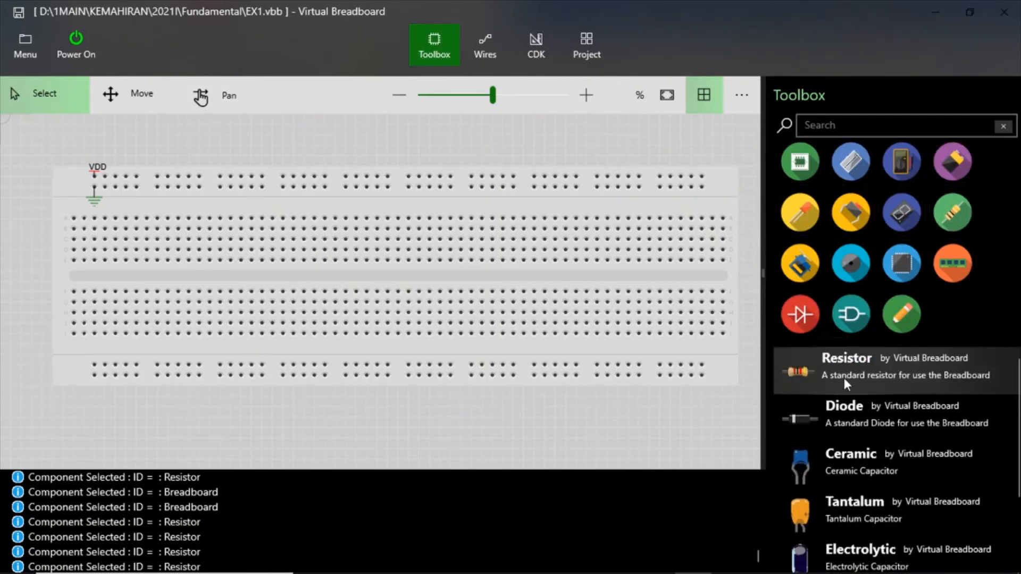
pyautogui.moveTo(845, 382); pyautogui.dragTo(319, 173)
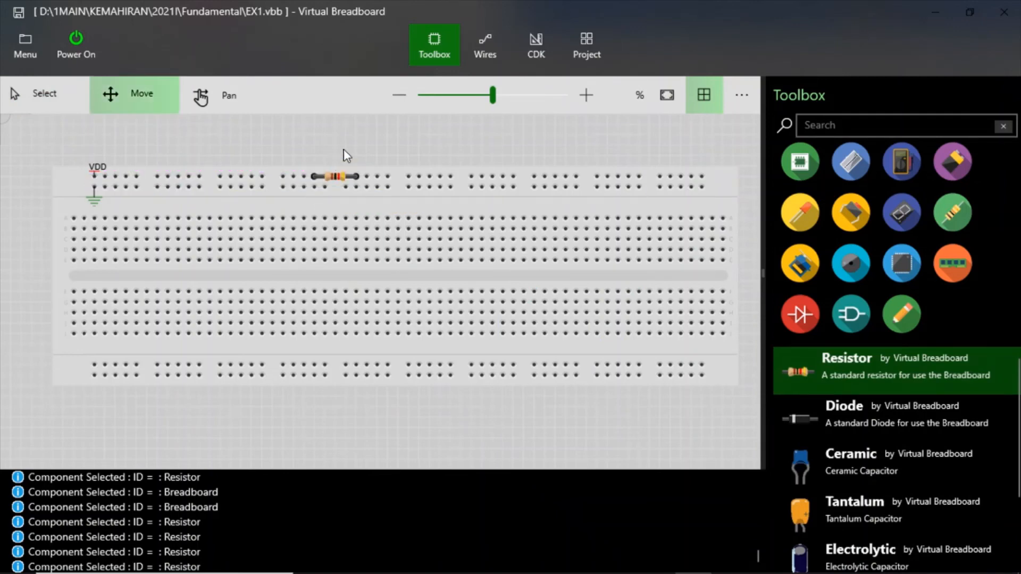
pyautogui.click(338, 175)
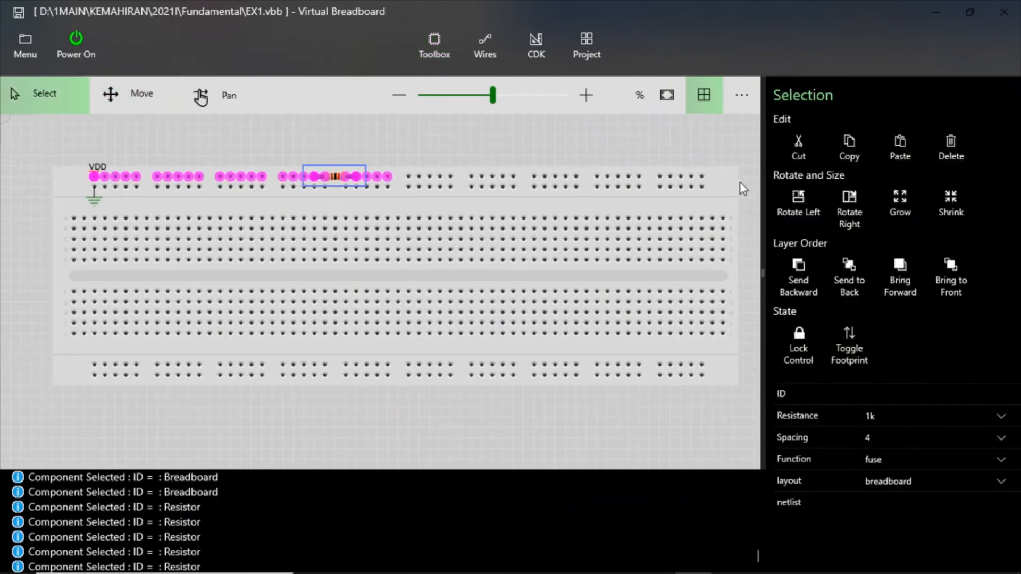
pyautogui.click(835, 210)
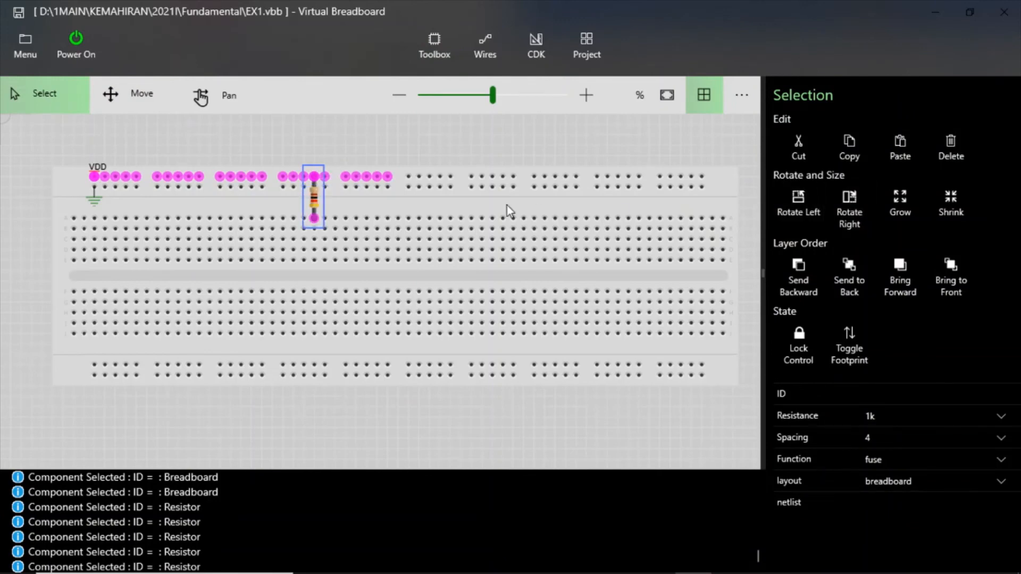
pyautogui.click(383, 146)
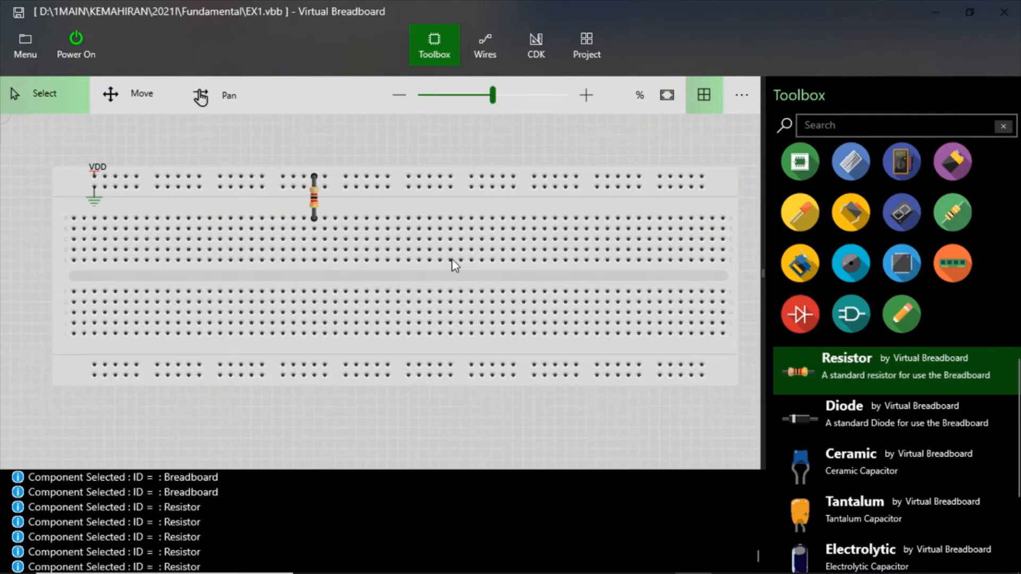
# - Add a second resistor horizontally in the second terminal row, with its right lead in the vertical resistor's column
pyautogui.click(952, 222)
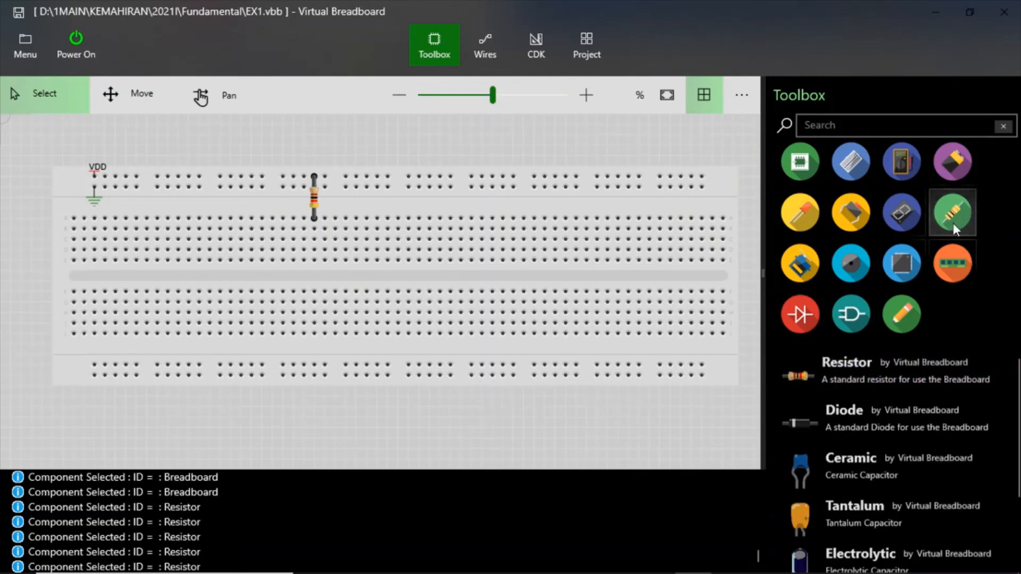
pyautogui.click(817, 379)
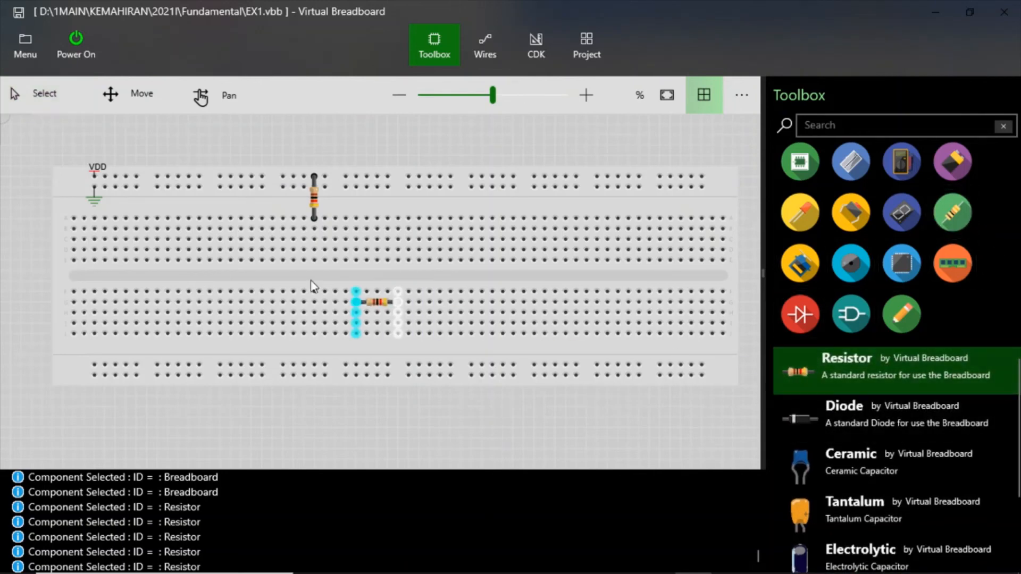
pyautogui.click(274, 234)
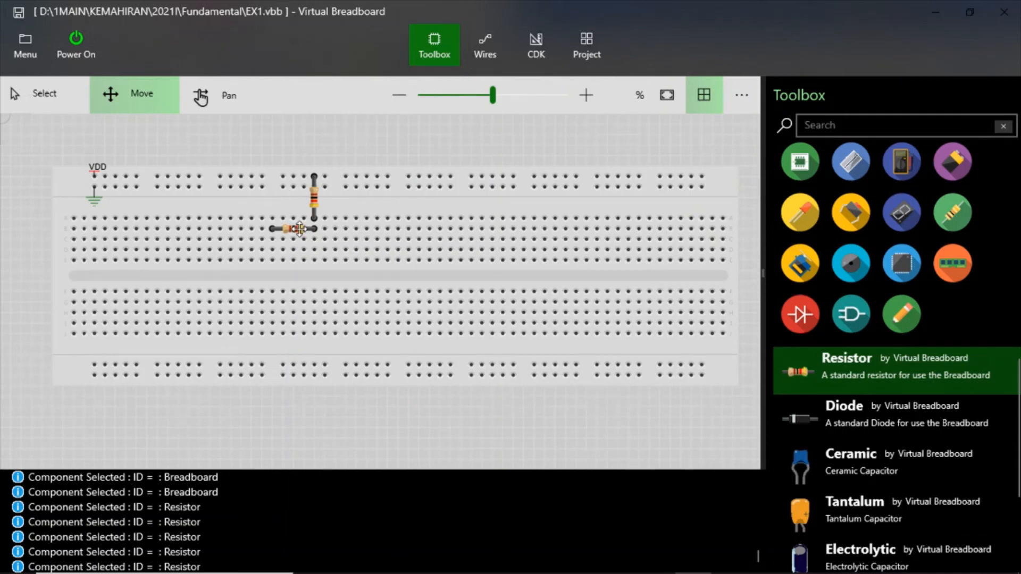
# - Move the horizontal resistor two columns left and one row down, and shift the vertical resistor into its right-lead column
pyautogui.moveTo(296, 229); pyautogui.dragTo(270, 242)
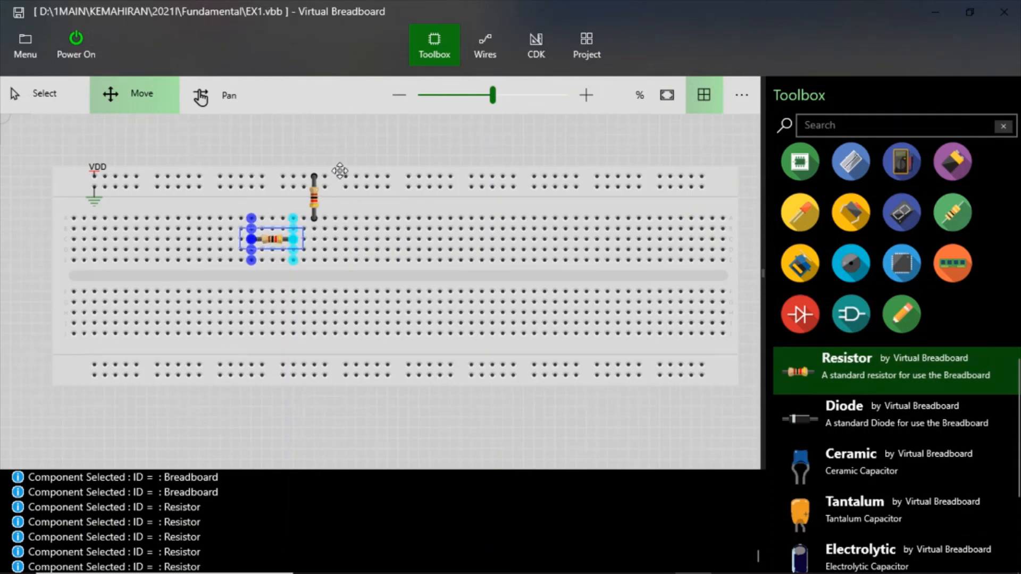
pyautogui.moveTo(312, 193); pyautogui.dragTo(301, 196)
pyautogui.click(337, 195)
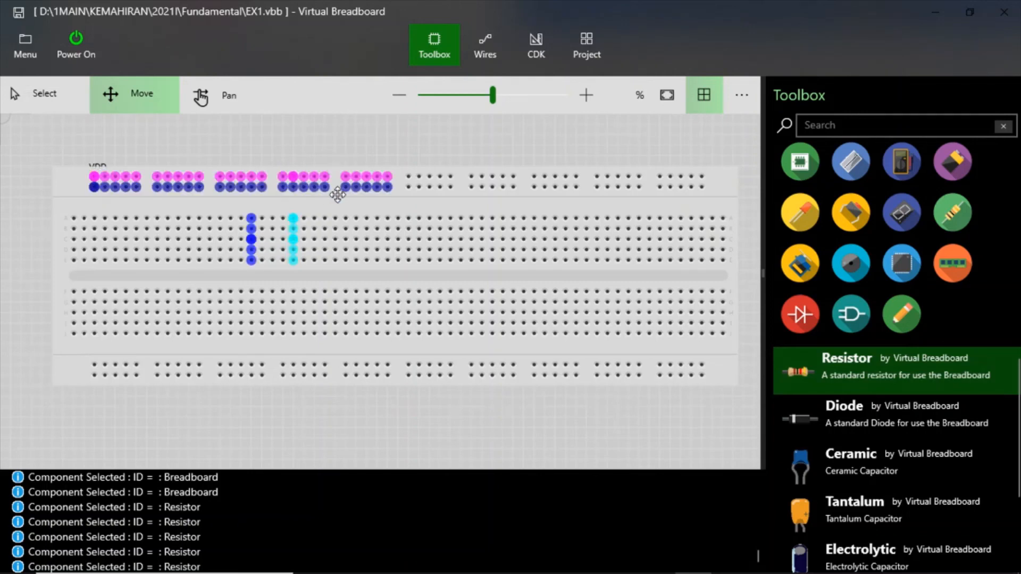
pyautogui.click(348, 136)
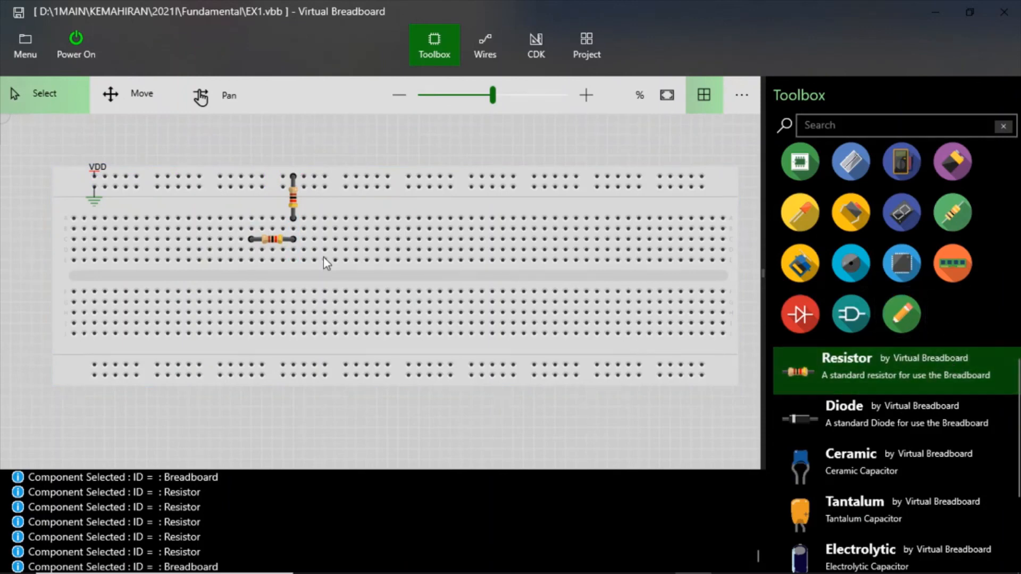
# - Add a third resistor, rotated vertical, from the ground rail to the second terminal row in the horizontal resistor's left-lead column
pyautogui.moveTo(823, 378); pyautogui.dragTo(231, 194)
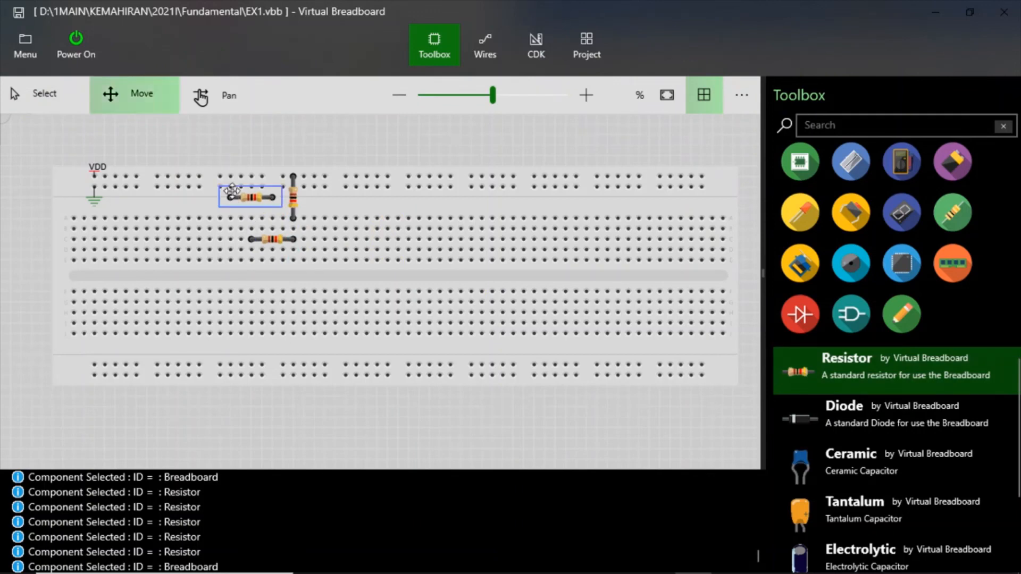
pyautogui.doubleClick(257, 203)
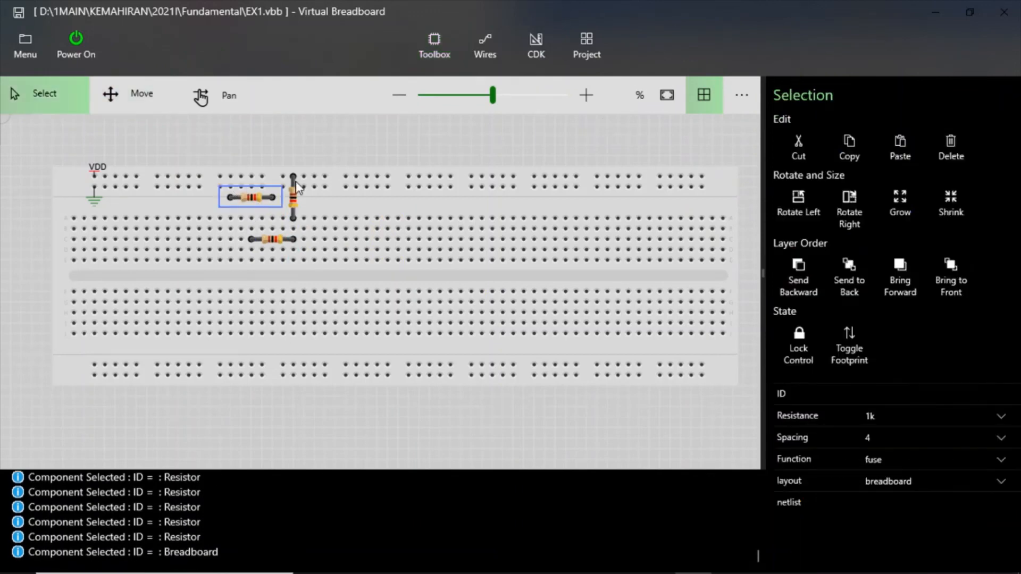
pyautogui.click(849, 200)
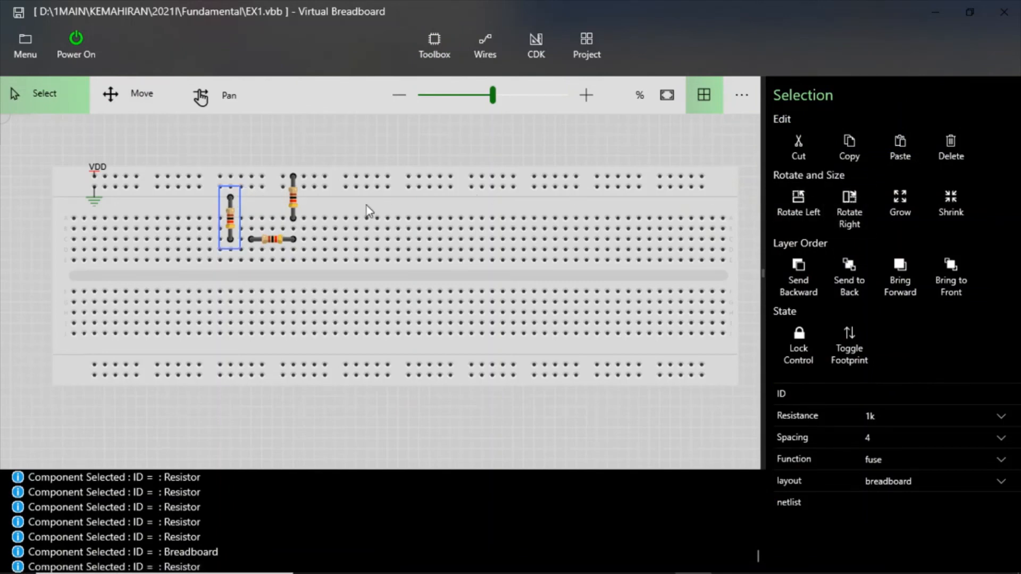
pyautogui.click(143, 104)
pyautogui.moveTo(232, 209); pyautogui.dragTo(251, 200)
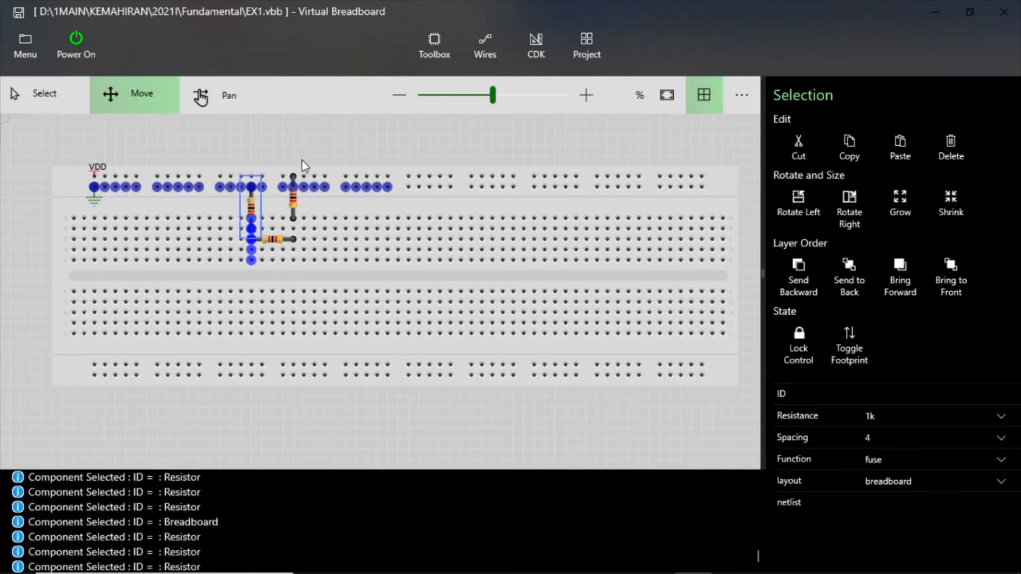
pyautogui.click(302, 161)
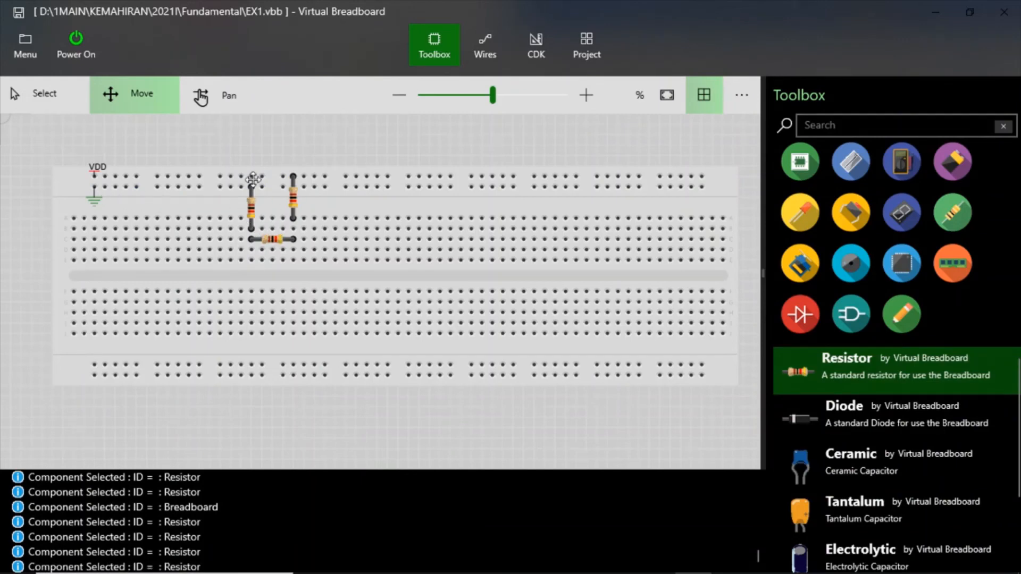
# - Set the resistance of the vertical resistor on the ground rail to 470
pyautogui.click(252, 209)
pyautogui.click(979, 412)
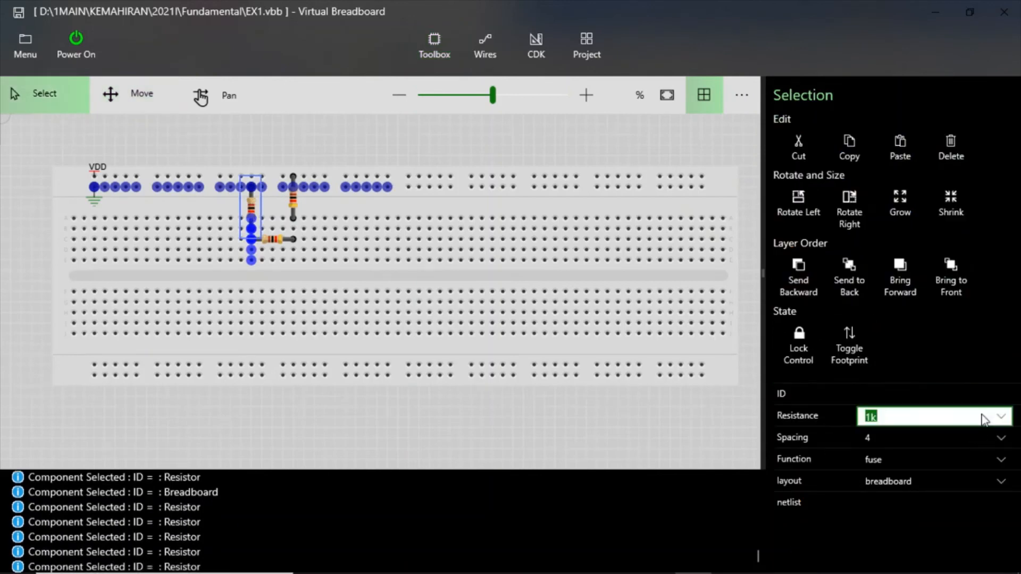
pyautogui.click(1002, 420)
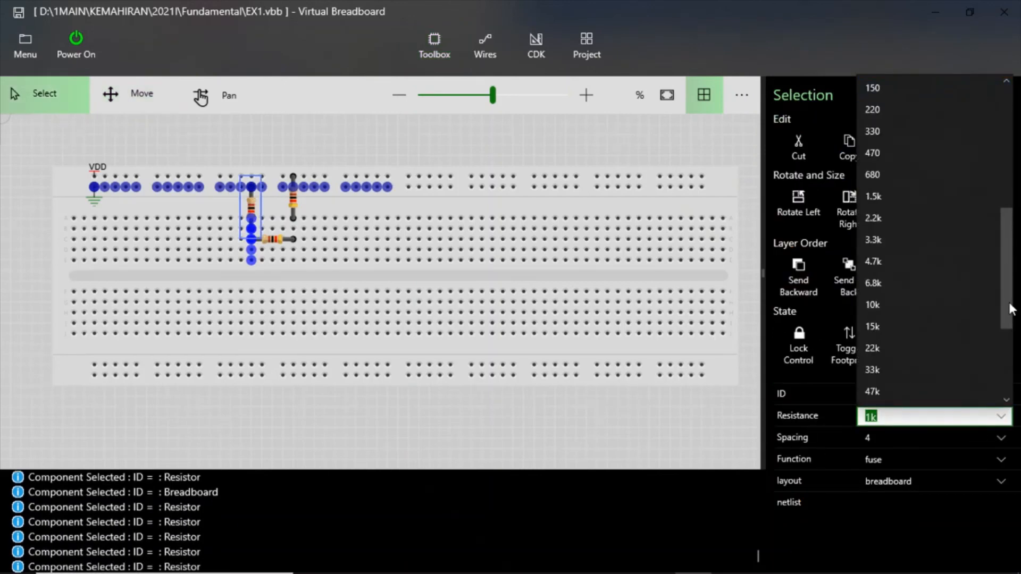
pyautogui.click(886, 152)
pyautogui.click(408, 156)
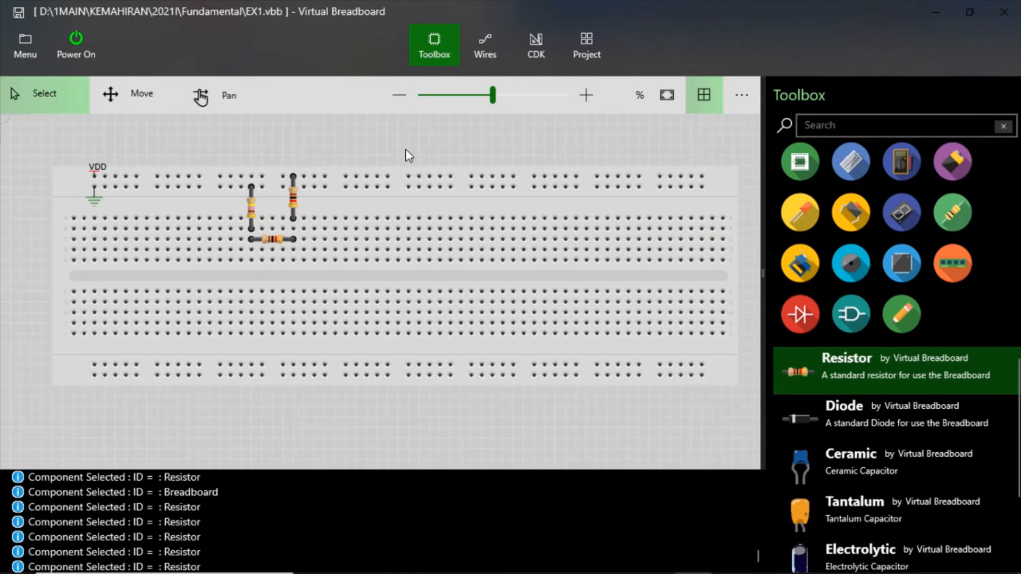
# - Switch to the Word lab sheet, zoom to 150%, and compare the 10 V circuit diagram with Figure 2's breadboard arrangements
pyautogui.moveTo(586, 573)
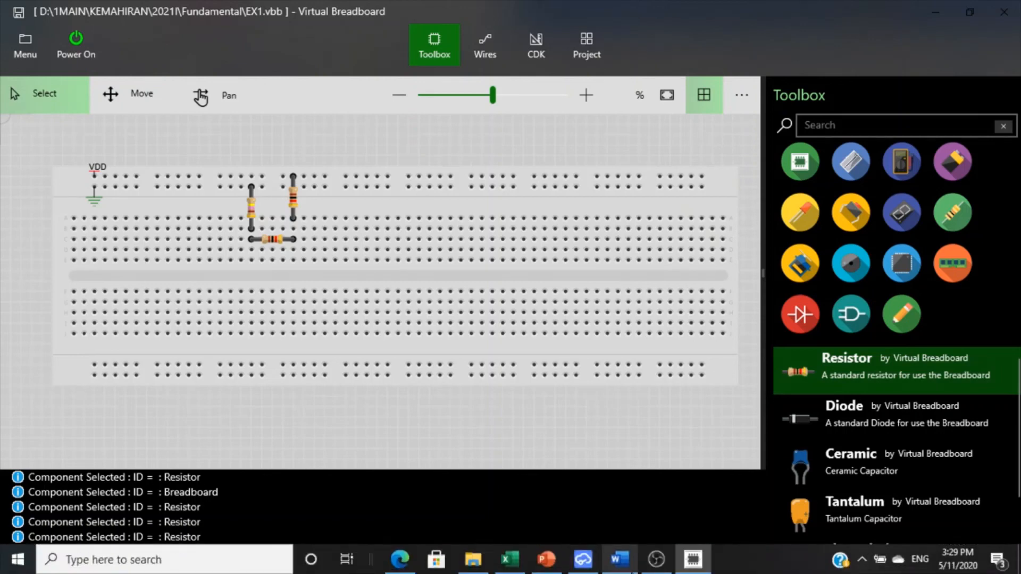
pyautogui.click(622, 569)
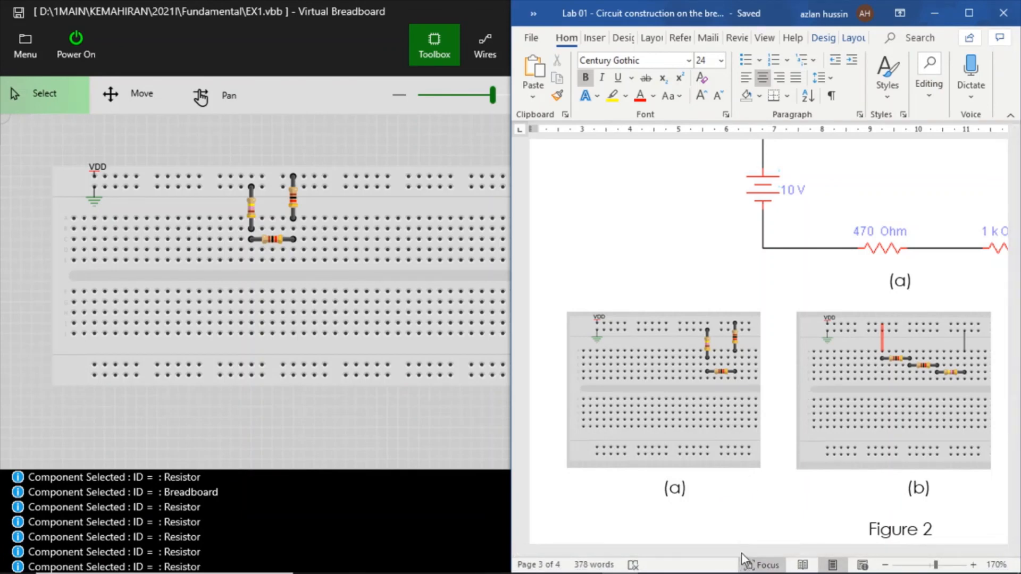
pyautogui.moveTo(742, 553); pyautogui.dragTo(820, 554)
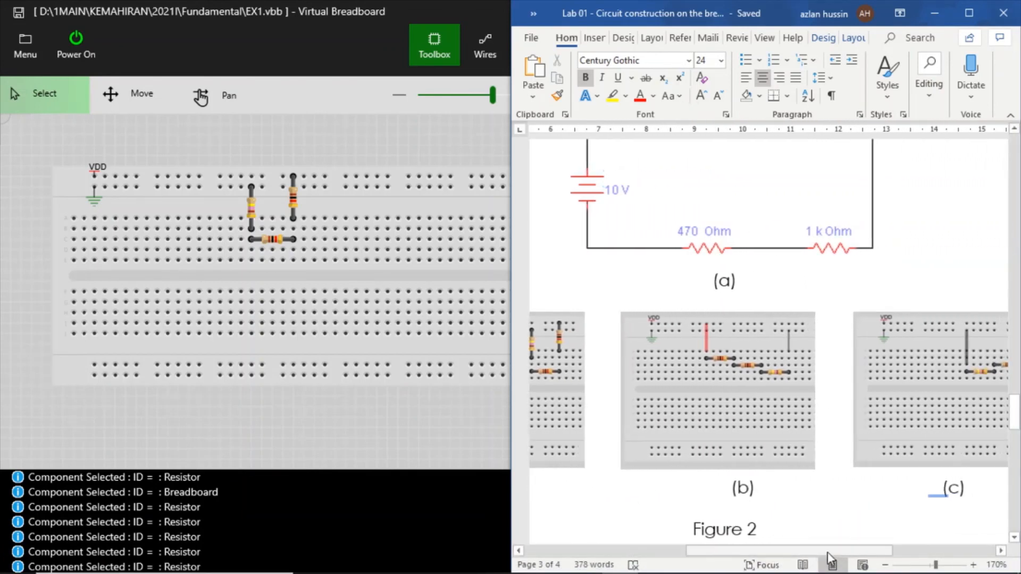
pyautogui.click(885, 563)
pyautogui.click(885, 563)
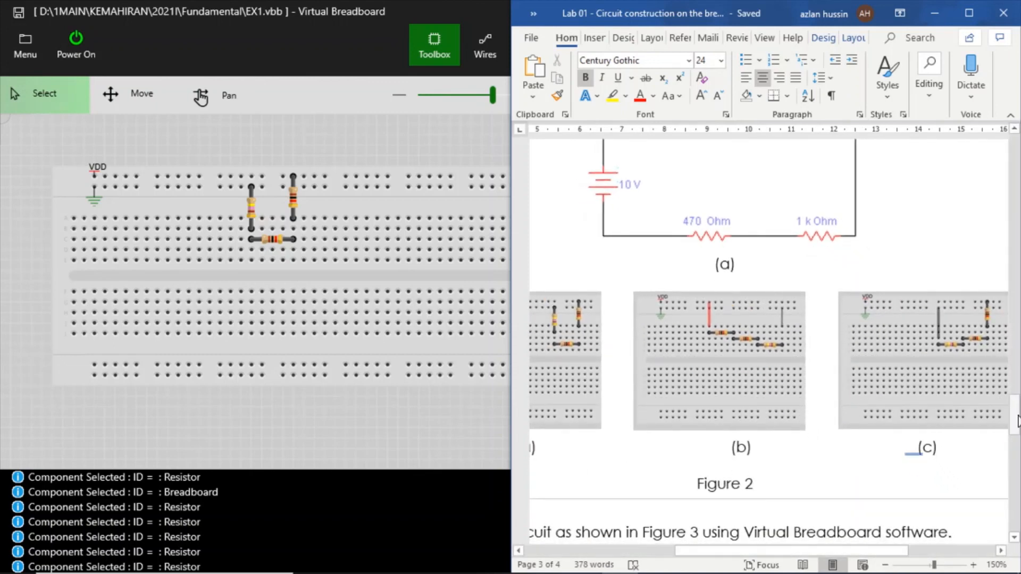
pyautogui.moveTo(1016, 419)
pyautogui.mouseDown()
pyautogui.moveTo(1015, 409)
pyautogui.moveTo(1016, 419)
pyautogui.mouseUp()
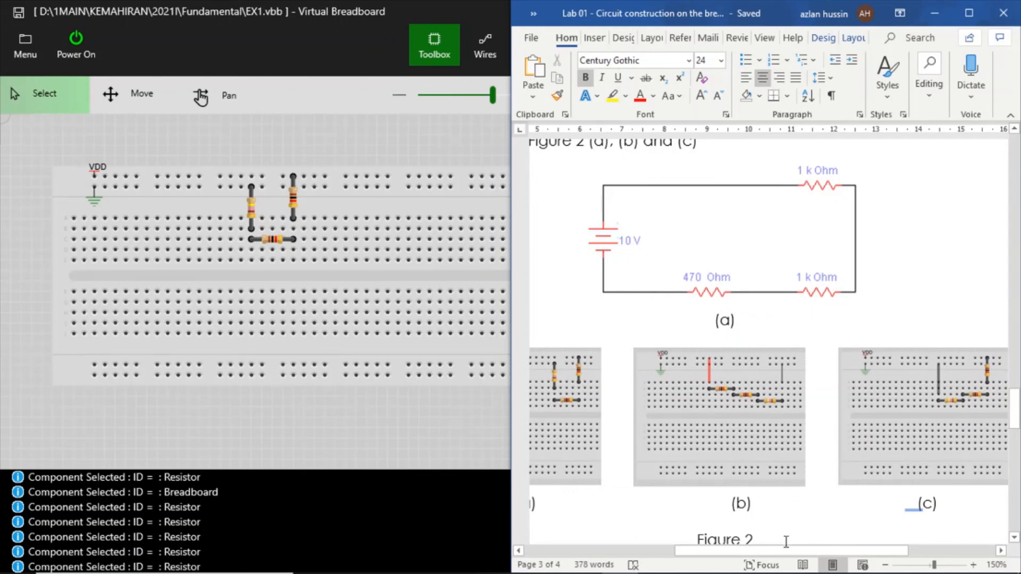
pyautogui.moveTo(782, 554); pyautogui.dragTo(762, 565)
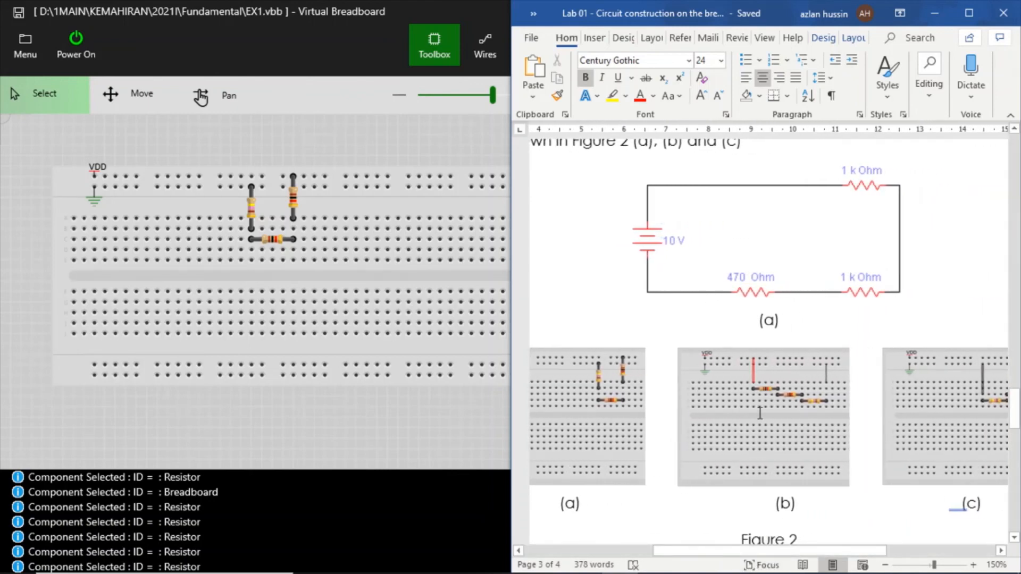
pyautogui.moveTo(775, 563); pyautogui.dragTo(836, 561)
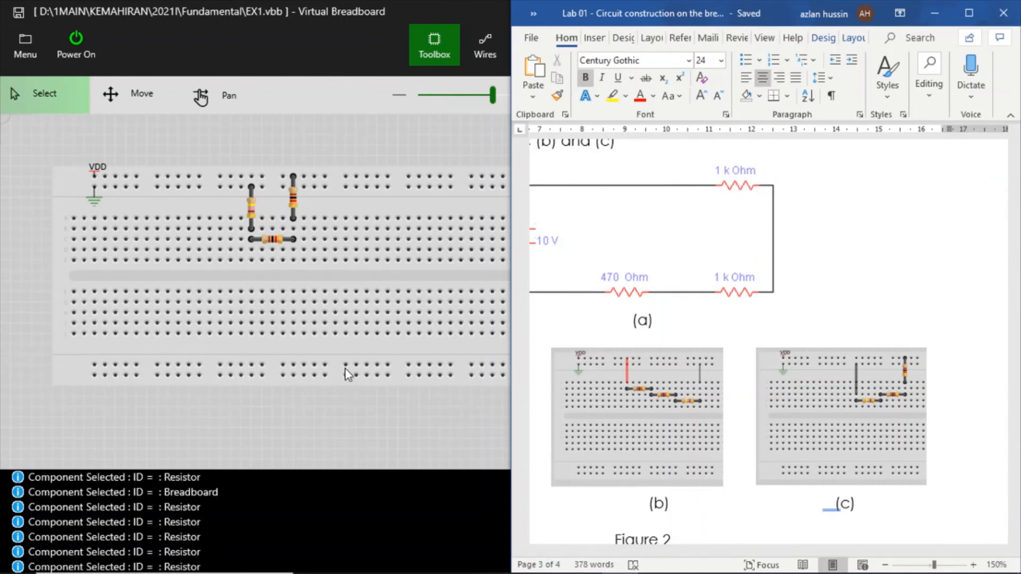